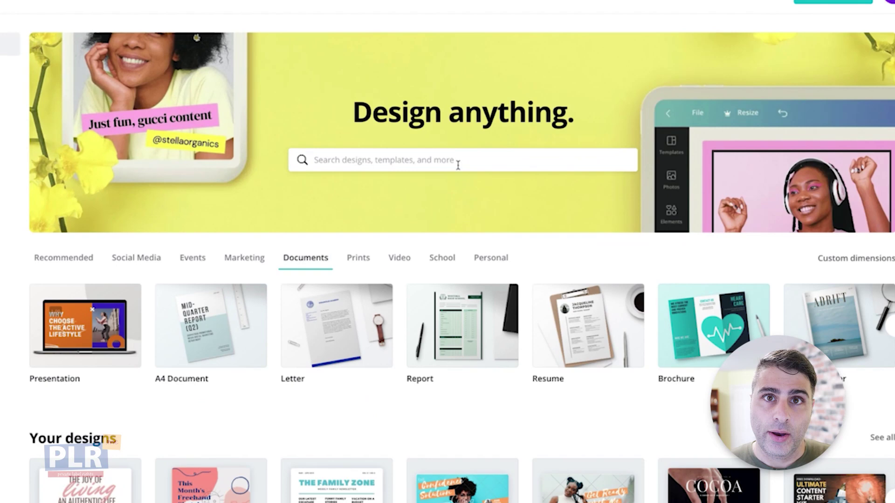
Search for "article" templates and open the "Our Trip to Italy" article template
click(357, 118)
text(article)
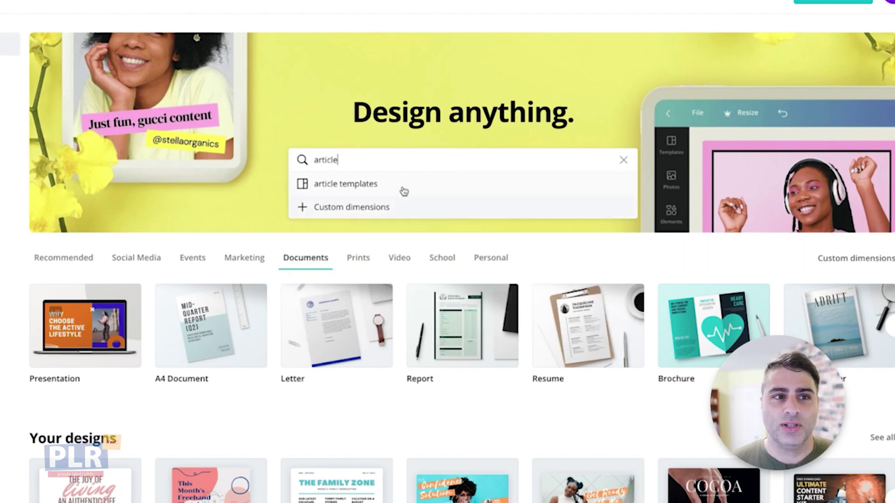
click(403, 189)
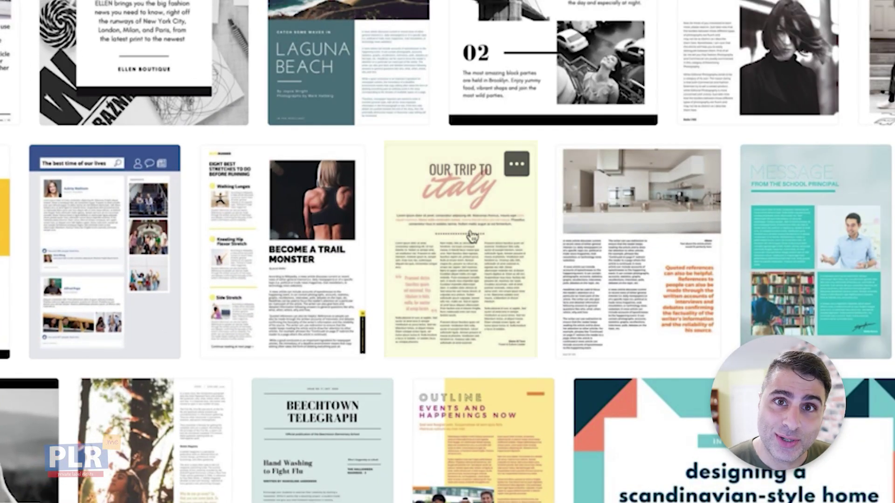
click(471, 236)
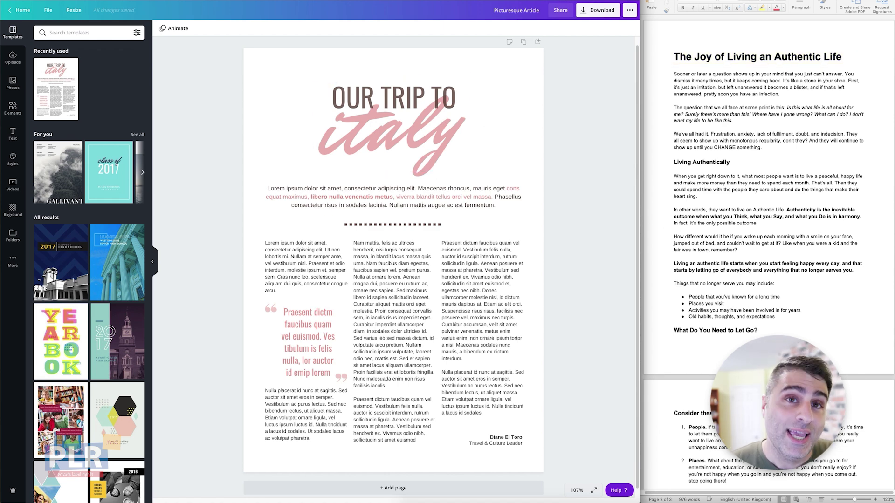
Replace the headline "OUR TRIP TO" with "THE JOY OF" and the script word "italy" with "liviing"
double_click(406, 104)
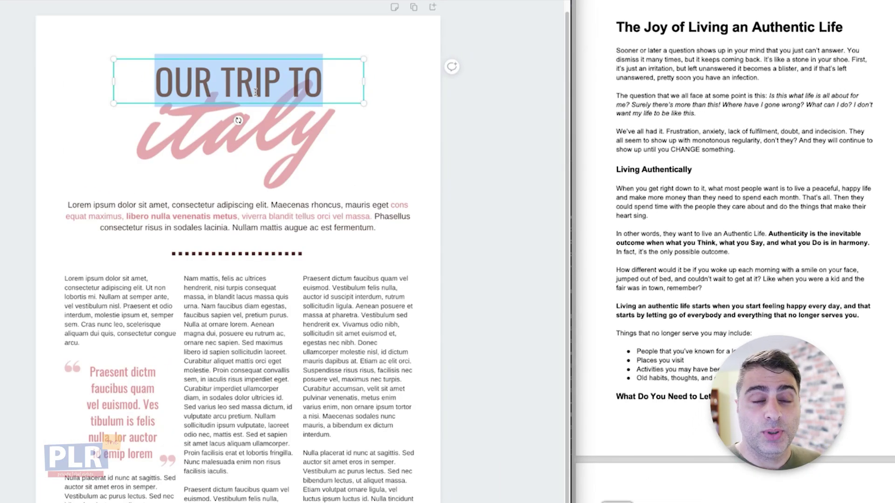
text(THE JOY OF)
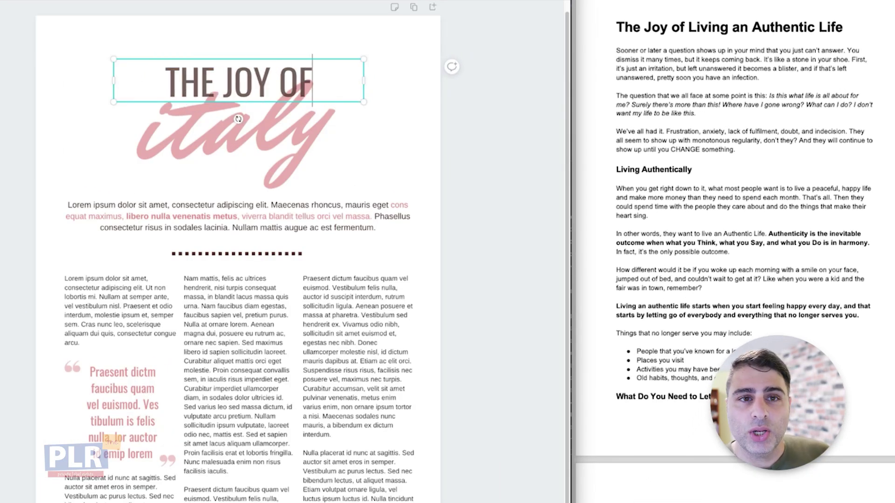
double_click(207, 148)
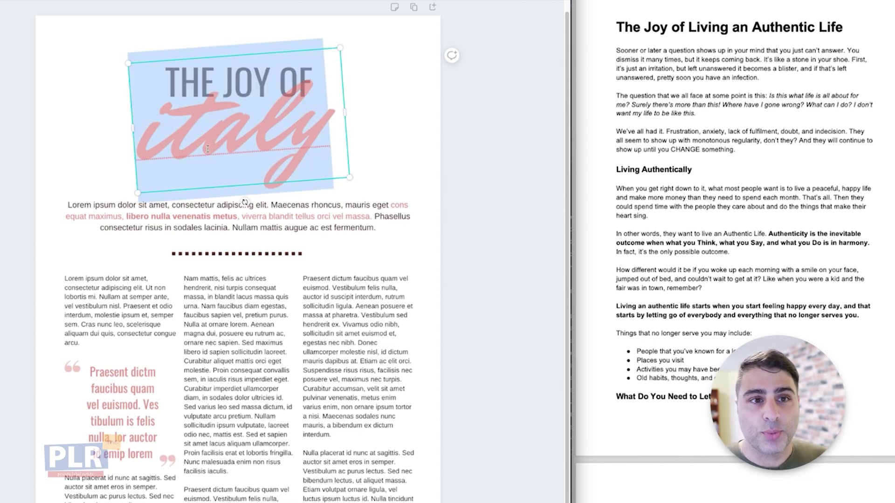
text(LIVING)
key(super+a)
text(lin)
key(BackSpace)
text(ving)
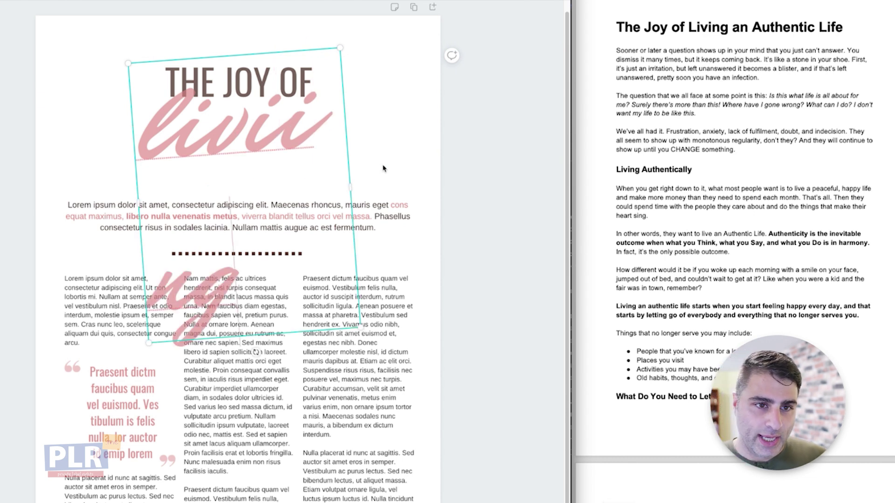
Widen the script word's text box so the word fits on one line, and centre it beneath the headline
drag(349, 188, 415, 166)
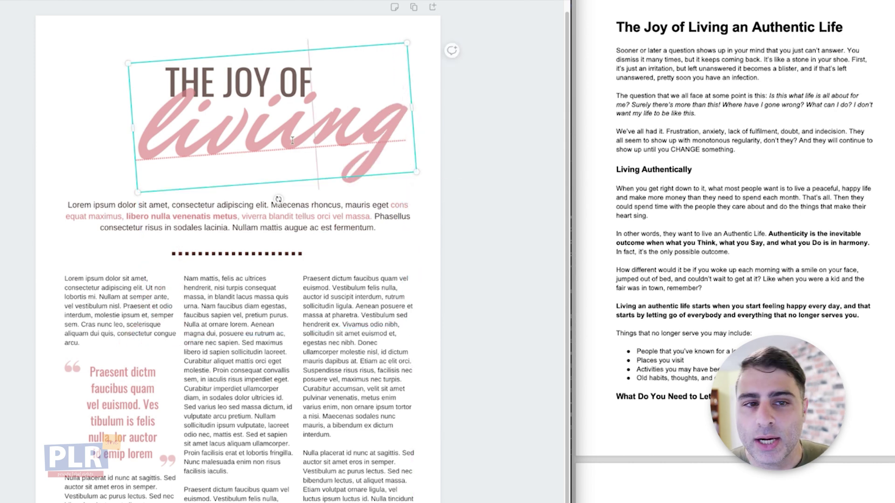
click(123, 209)
click(197, 124)
drag(236, 129, 204, 123)
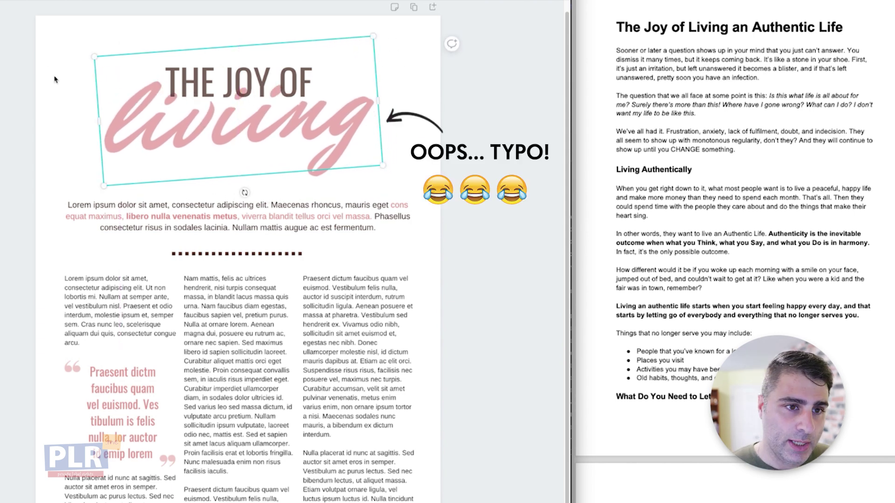
Move the "THE JOY OF" line slightly higher and place a duplicate of it below the script word
click(250, 89)
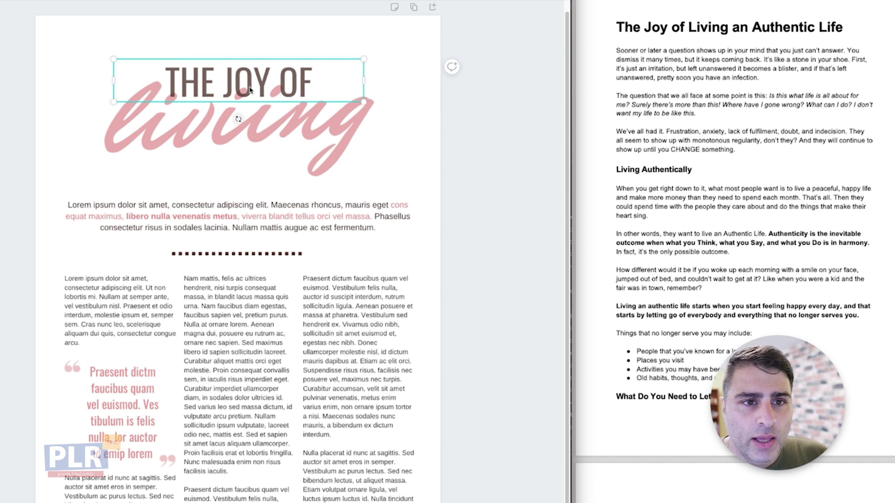
drag(250, 90, 232, 165)
key(super+d)
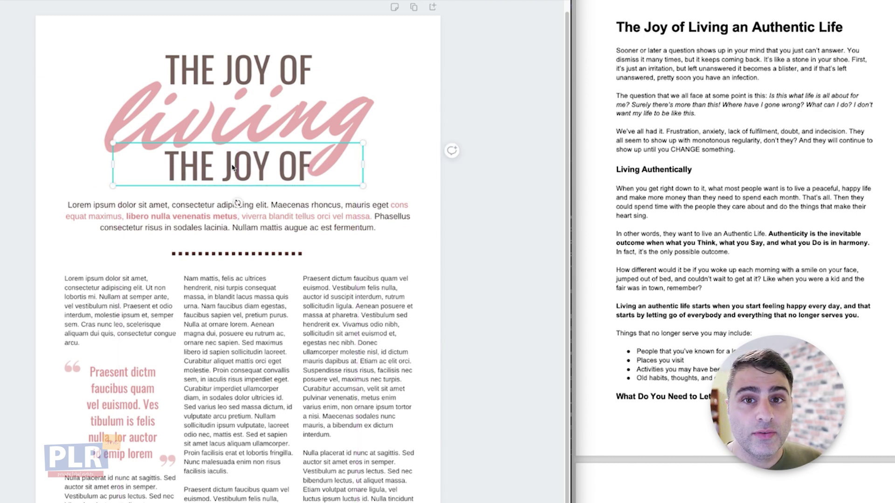
Replace the duplicated title line's text with "AN AUTHENTIC LIFE" and set its font size to 48
double_click(232, 164)
key(ctrl+a)
text(N)
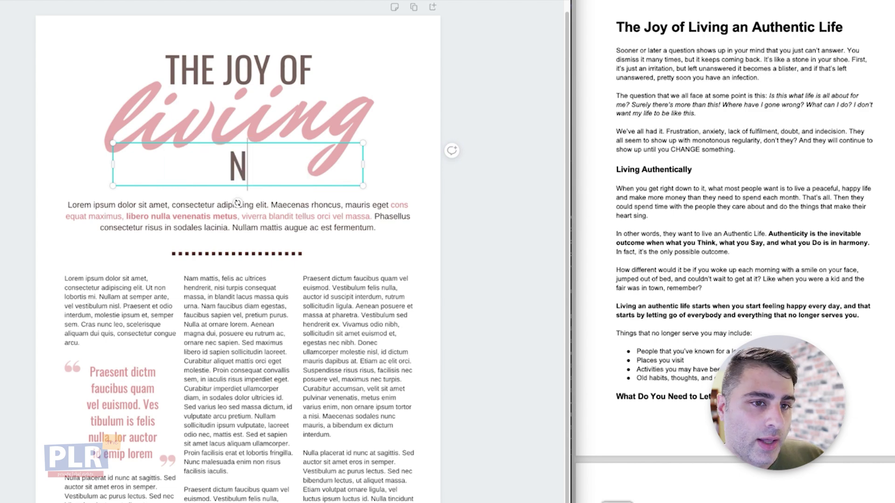
key(BackSpace)
text(AN AUTHENTIC LIFE)
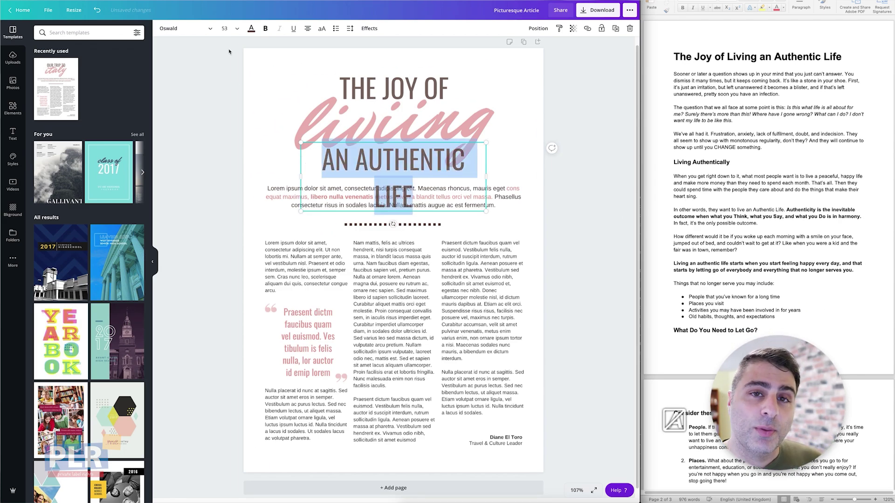
click(226, 29)
text(48)
key(Return)
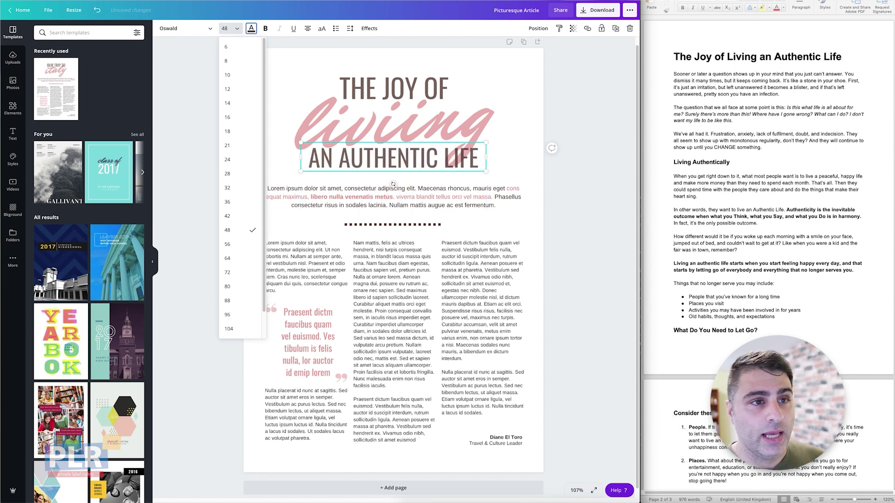
click(503, 95)
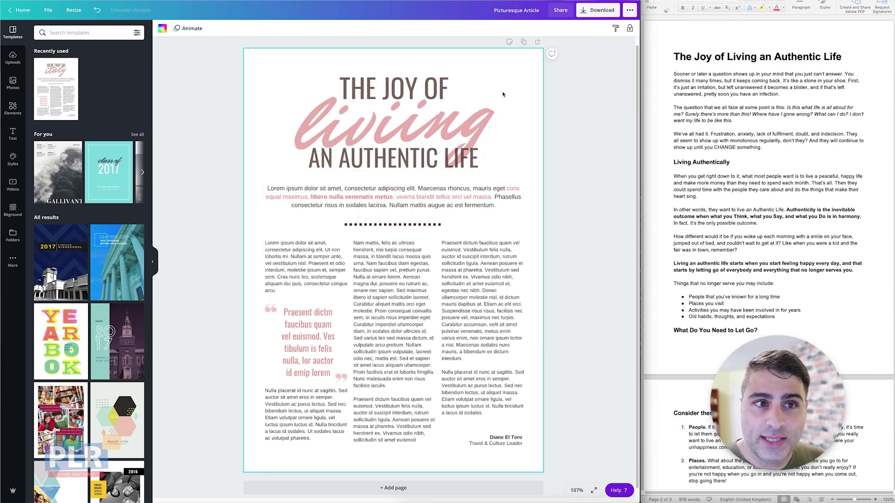
Try bringing the script word forward over the lower title line, and undo the layering change
click(493, 105)
drag(480, 120, 482, 116)
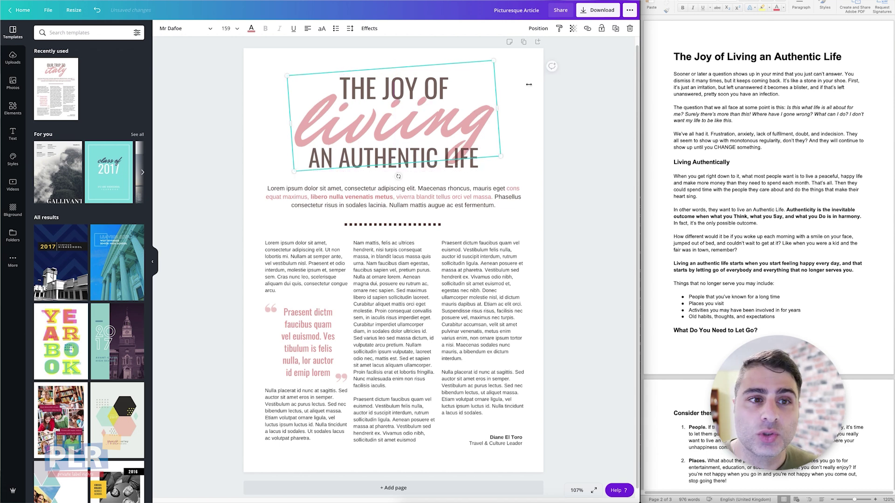
click(544, 29)
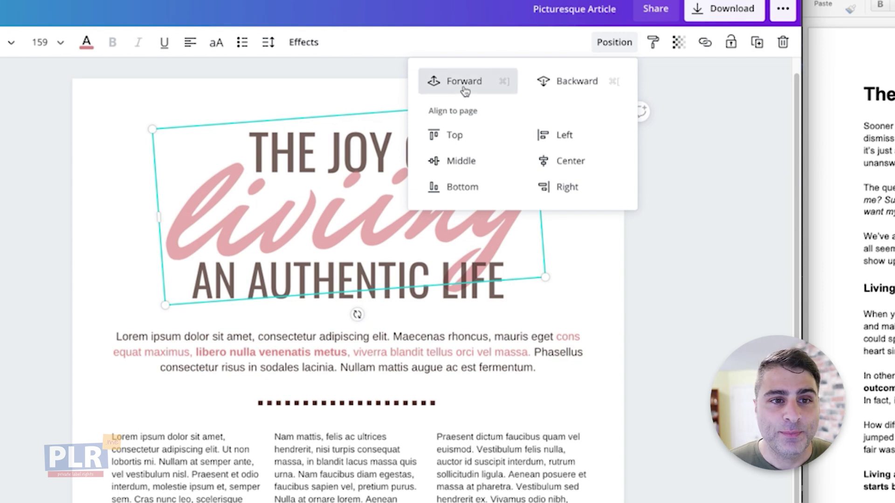
click(465, 91)
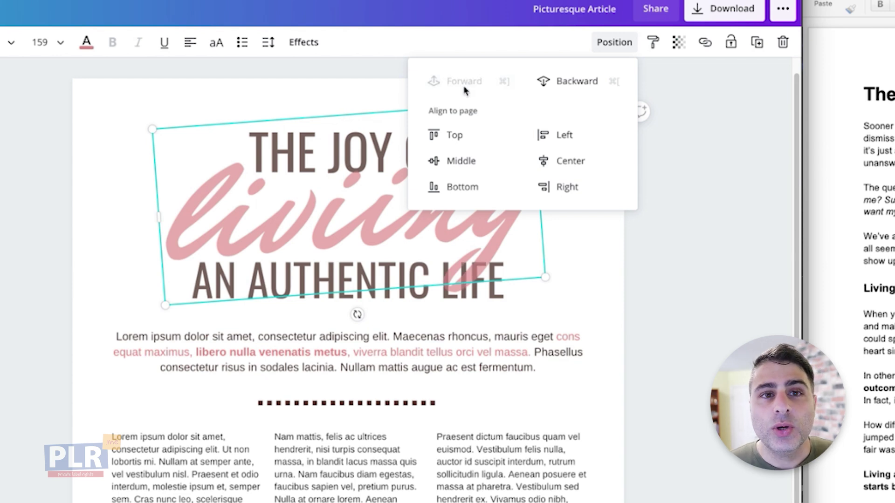
click(615, 252)
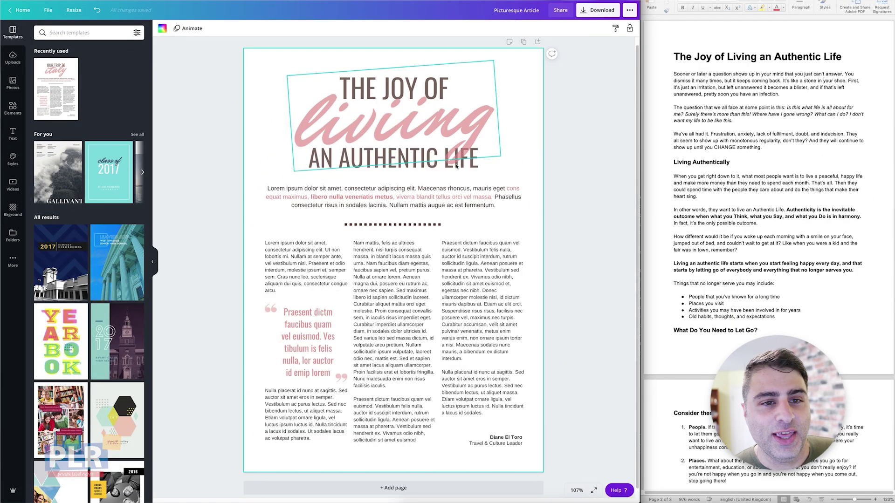
key(ctrl+z)
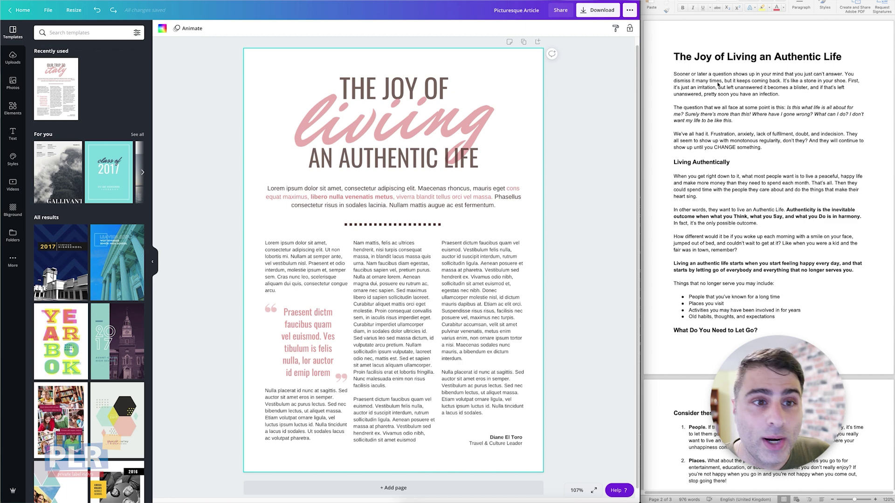
Copy the opening paragraph starting "Sooner or later a question" from the Word document
click(718, 85)
drag(674, 75, 804, 92)
key(ctrl+c)
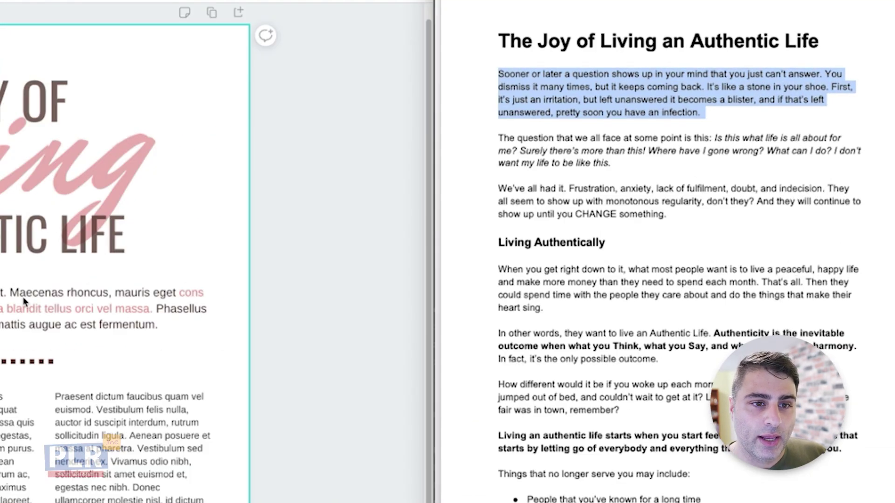
Try replacing the centred intro placeholder with the copied paragraph, both with its source formatting and as plain text
click(23, 297)
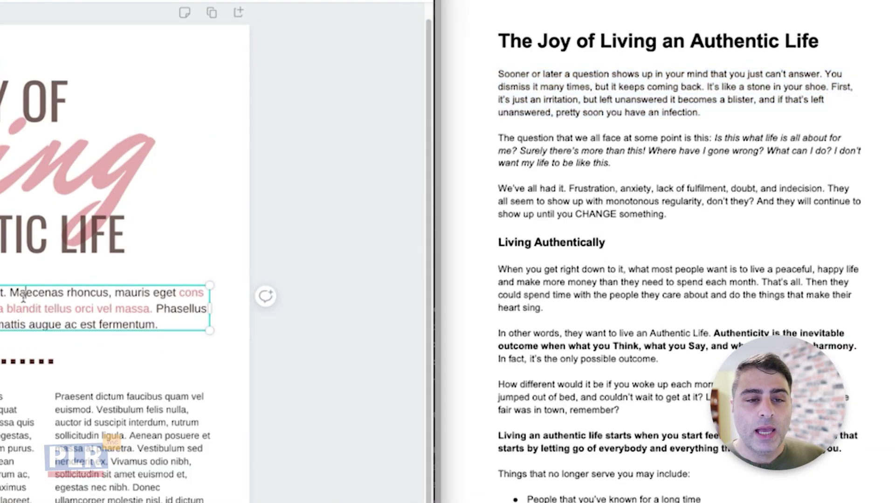
double_click(23, 297)
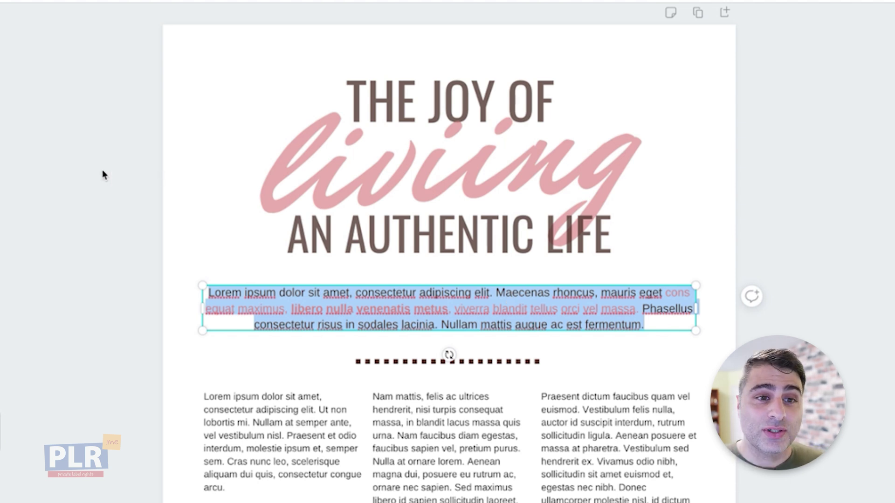
click(163, 183)
double_click(386, 308)
key(ctrl+v)
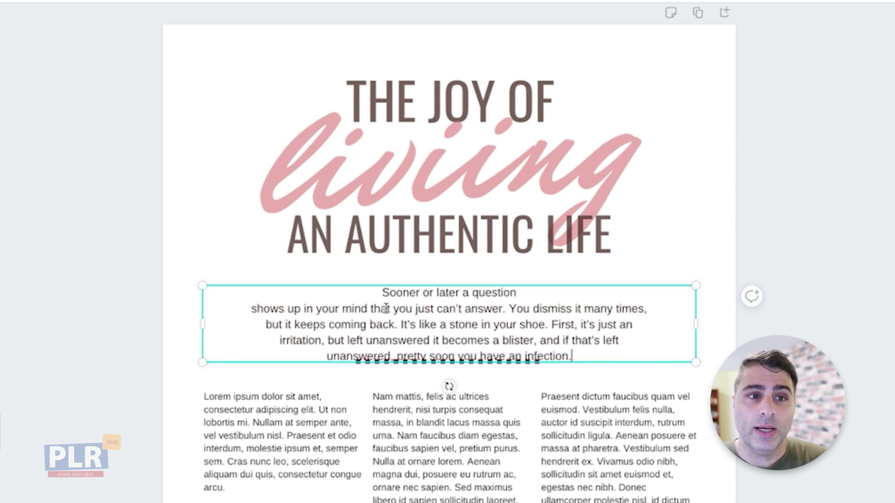
key(ctrl+a)
key(ctrl+shift+v)
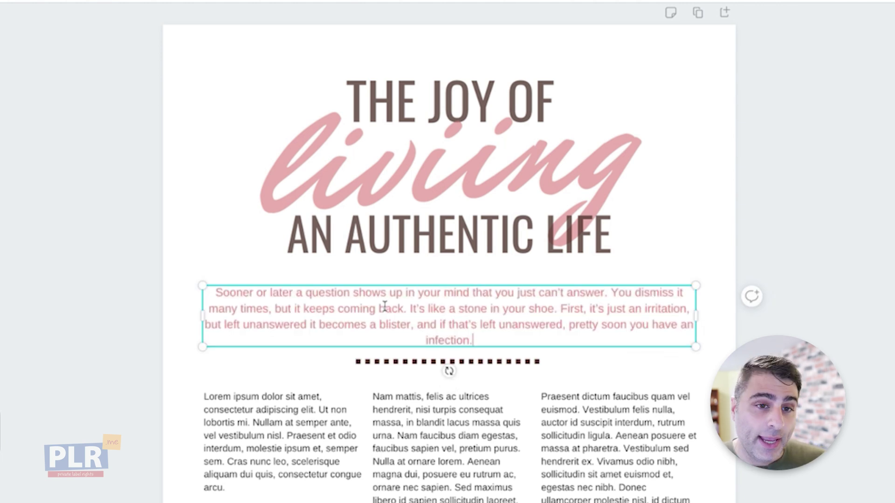
Try clearing the intro box before pasting the paragraph as plain text, and undo back to the placeholder text
key(ctrl+a)
key(ctrl+c)
key(BackSpace)
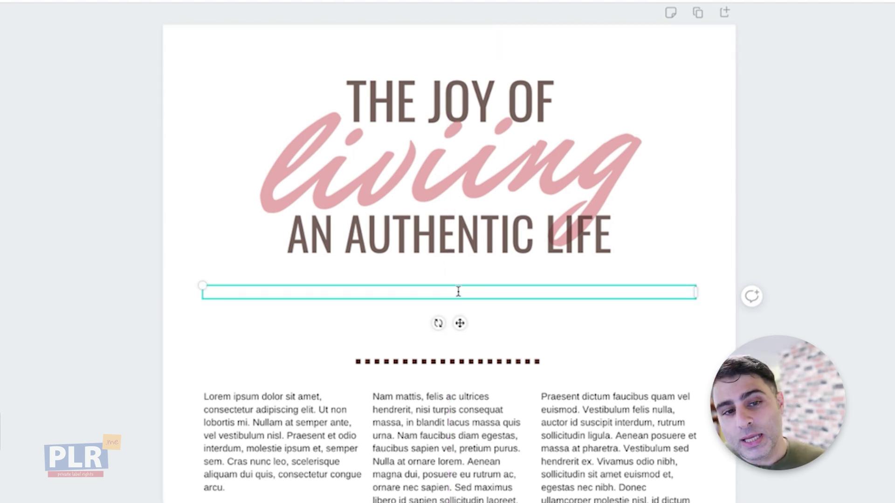
key(ctrl+shift+v)
key(ctrl+z)
key(ctrl+z)
key(ctrl+z)
key(ctrl+z)
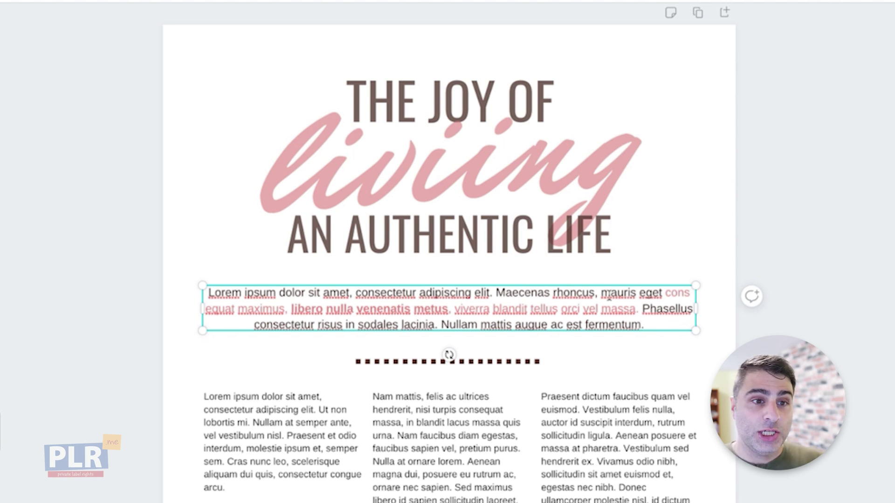
Try pasting the paragraph over only the black opening part of the intro placeholder, clear the box, and undo these edits
drag(663, 292, 208, 293)
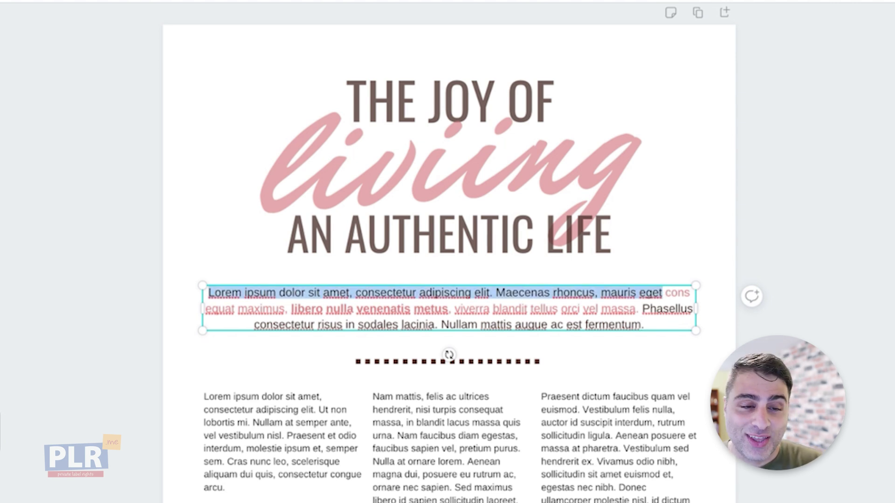
key(ctrl+v)
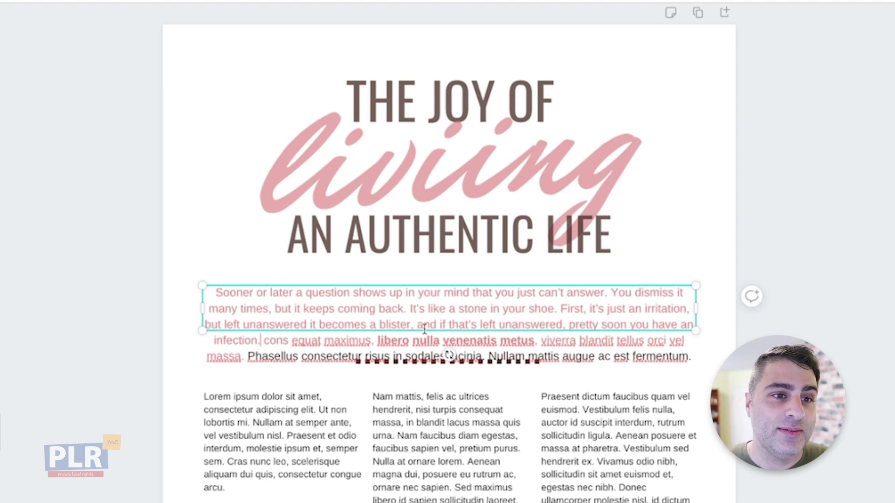
key(ctrl+a)
key(BackSpace)
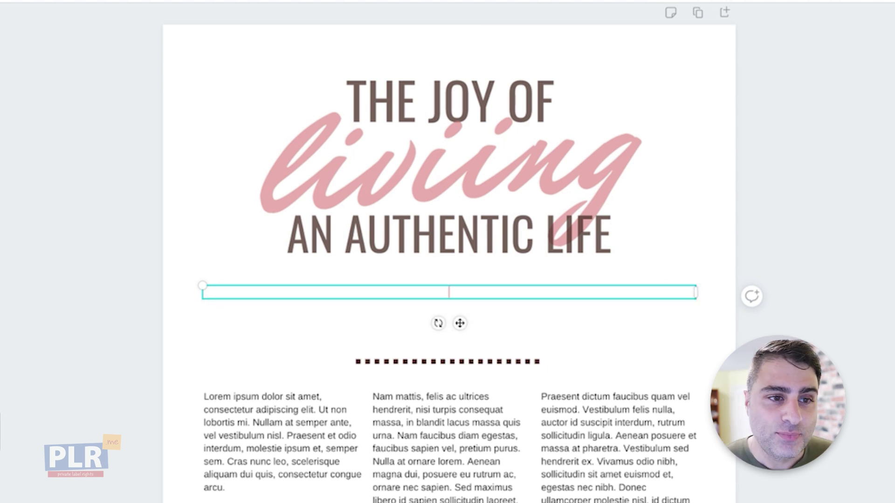
key(ctrl+z)
key(ctrl+z)
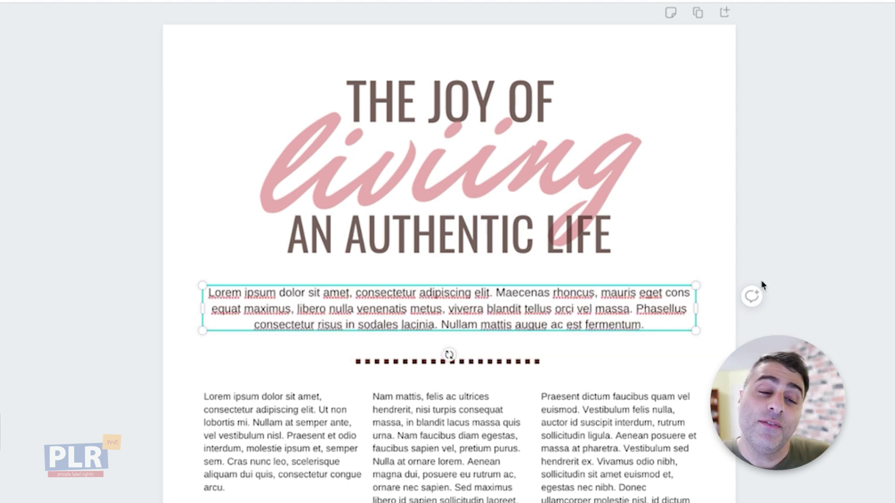
Restore the intro placeholder's original colours and replace all of its text with the copied opening paragraph
key(ctrl+a)
key(ctrl+z)
double_click(547, 297)
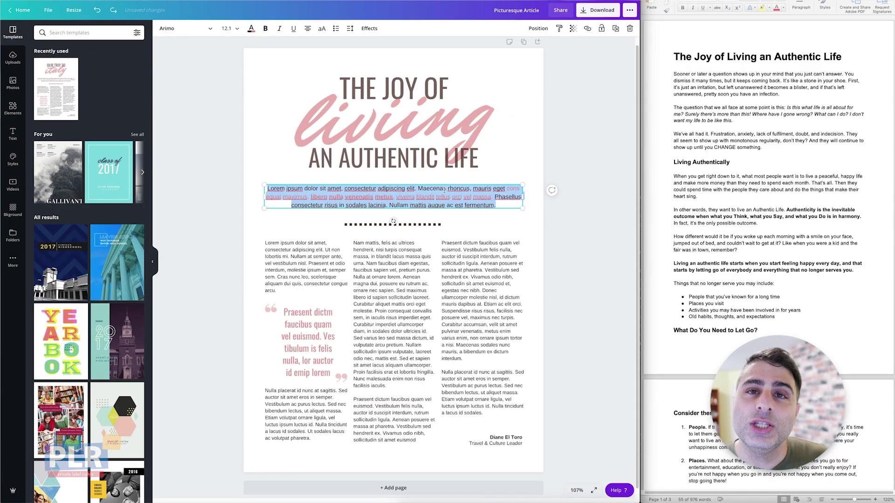
click(574, 172)
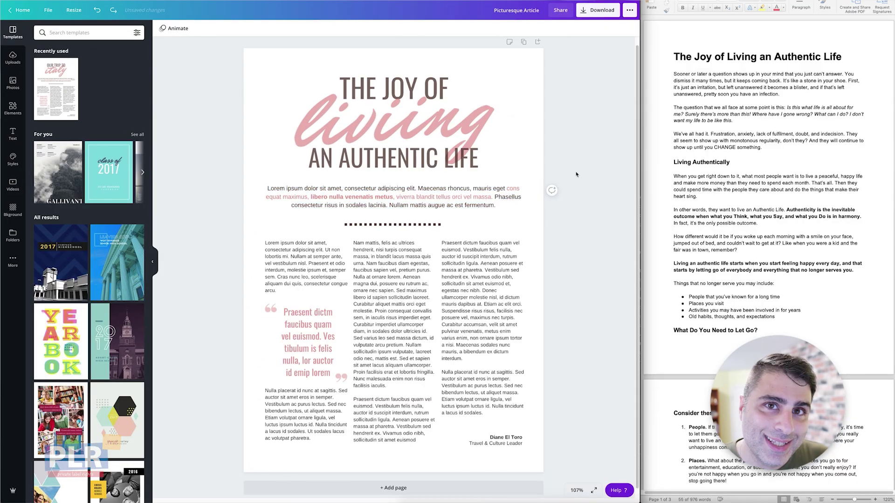
click(520, 188)
click(487, 188)
key(super+v)
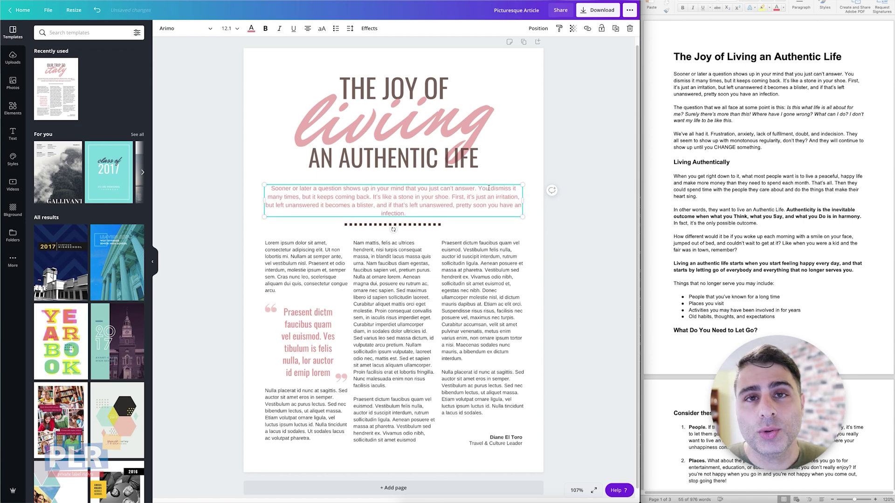
key(super+a)
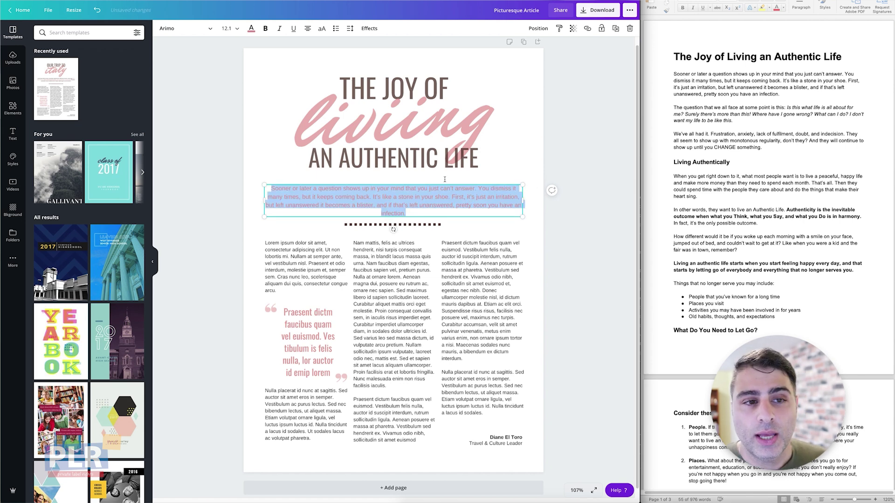
Colour the whole intro paragraph black and make its sentence "It's like a stone in your shoe." bold in the document's pink
click(251, 28)
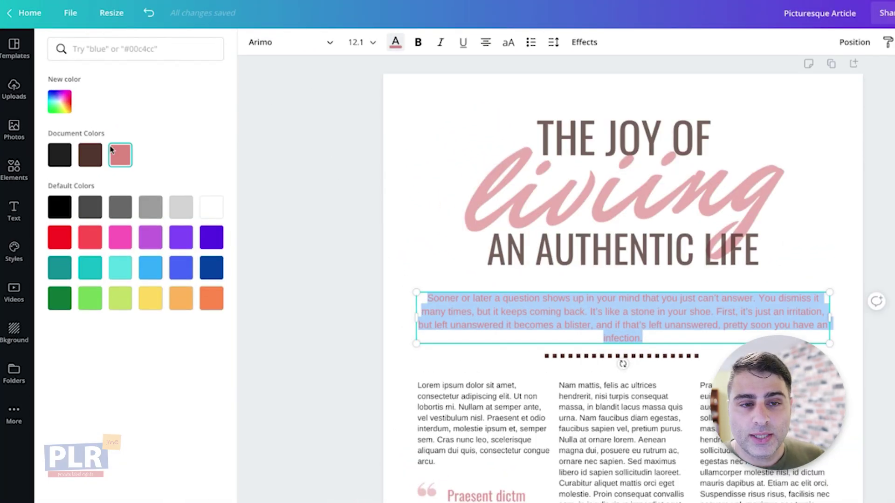
click(59, 154)
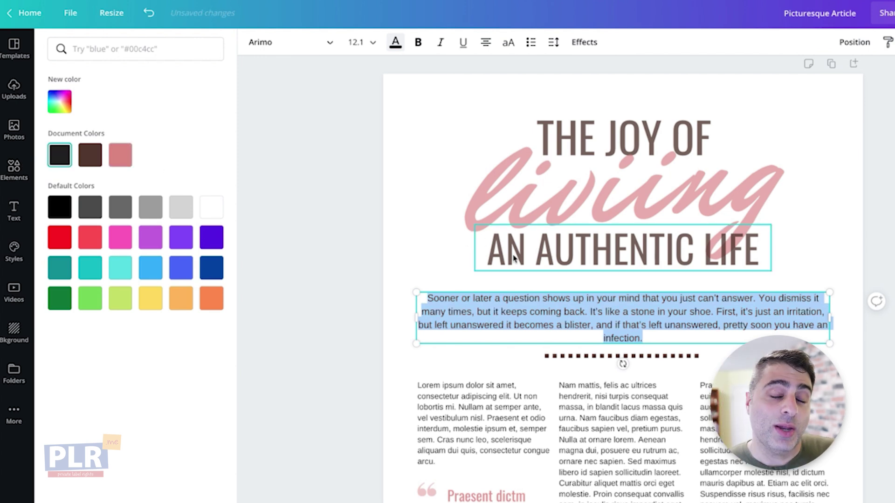
click(690, 312)
drag(713, 311, 590, 313)
key(ctrl+b)
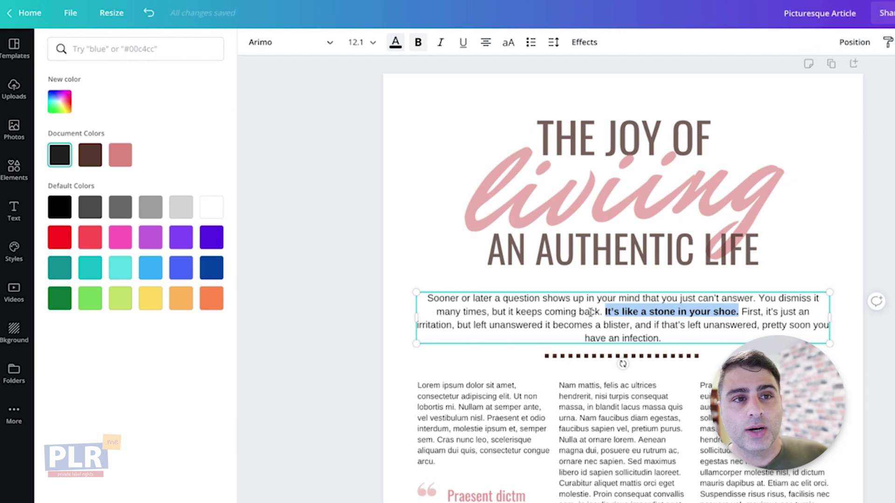
click(122, 157)
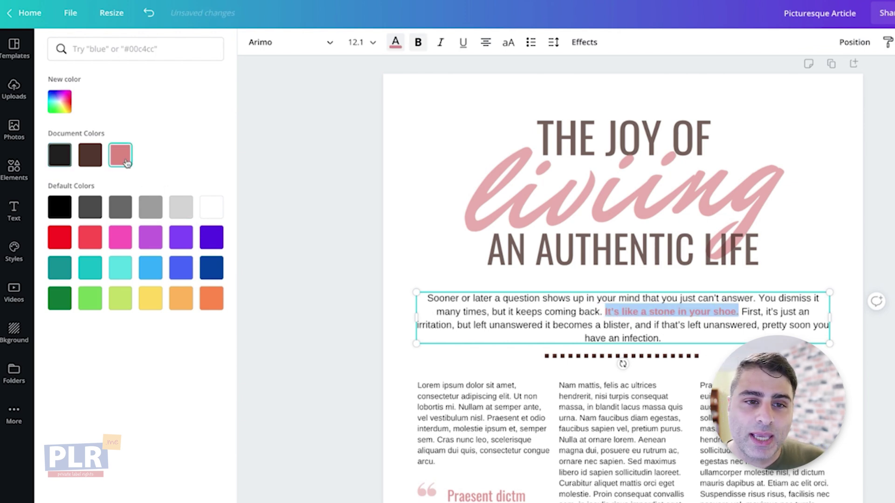
click(378, 305)
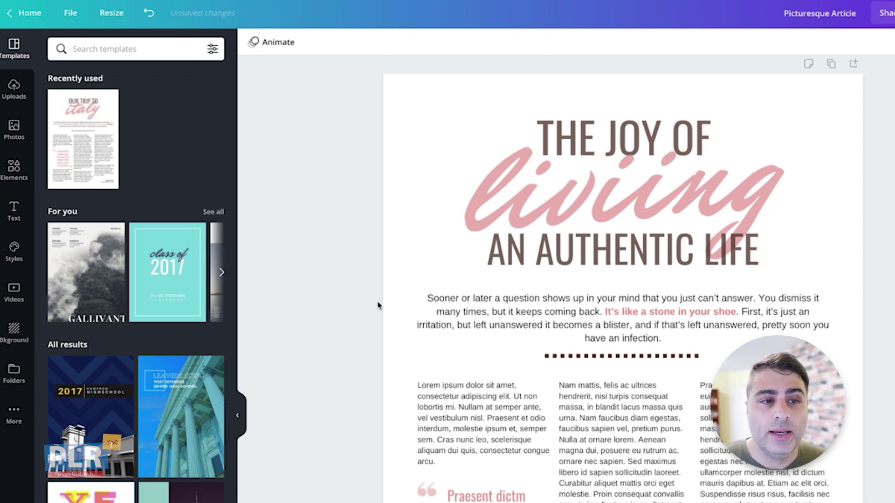
Left-align the intro paragraph beneath the title
click(604, 305)
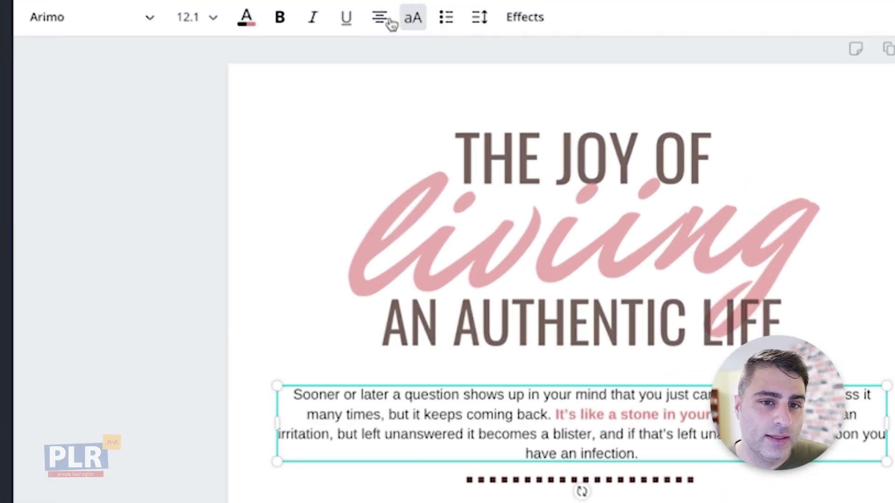
click(389, 21)
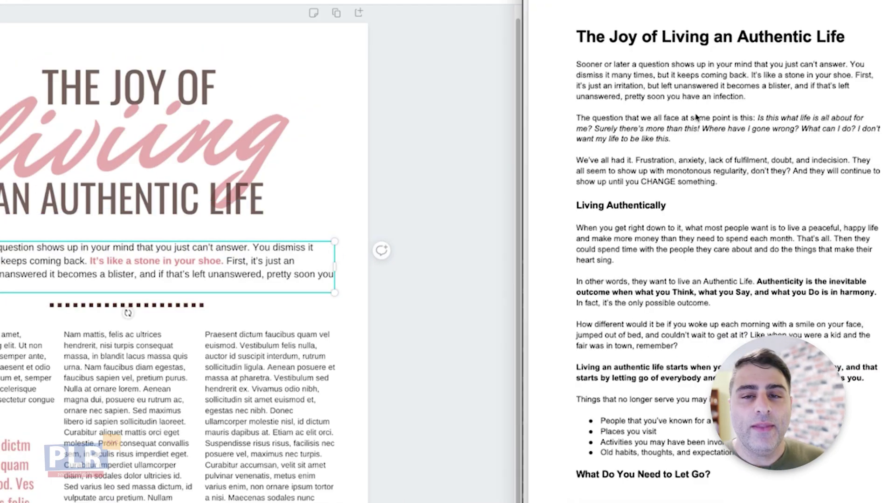
Replace the first column's upper placeholder with the article's lead-in "The question that we all face at some point is", ending it with "..."
triple_click(678, 113)
drag(576, 117, 739, 134)
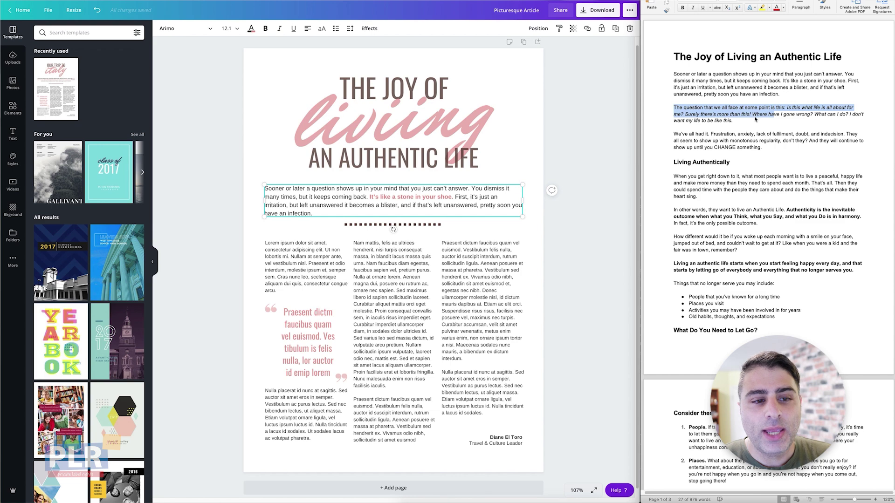
click(702, 129)
drag(778, 108, 673, 109)
key(ctrl+c)
click(238, 171)
key(ctrl+a)
key(ctrl+v)
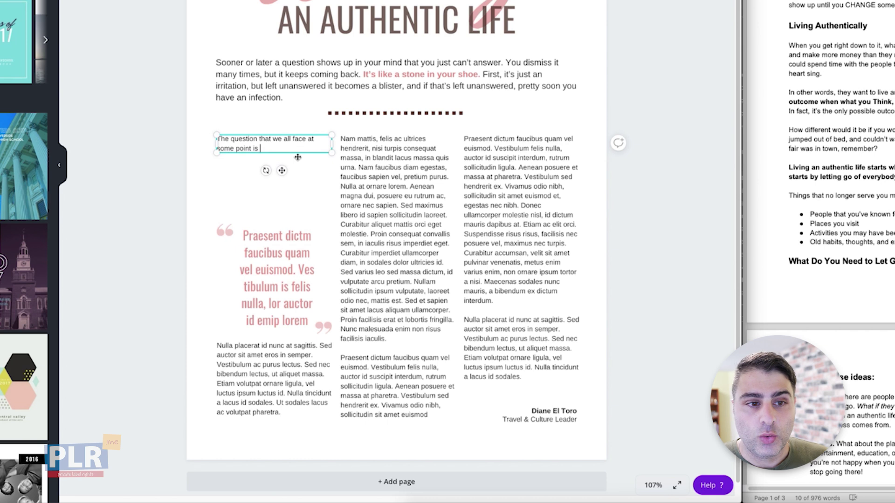
text(...)
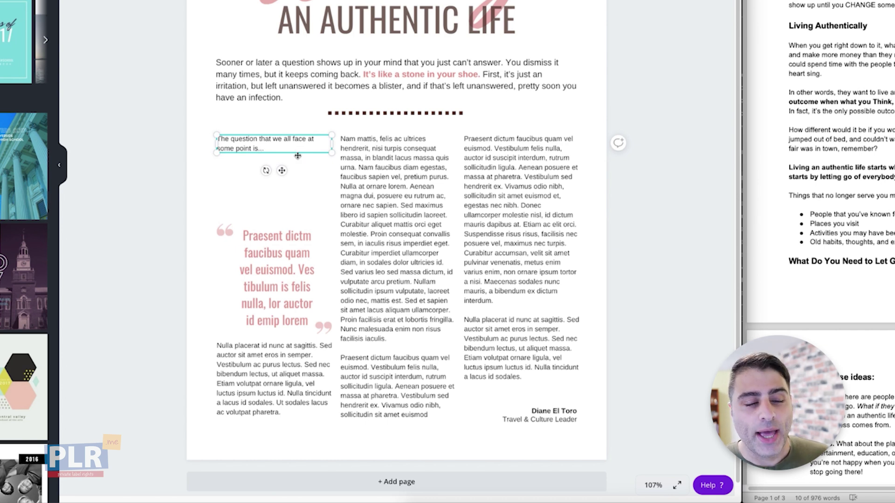
click(172, 233)
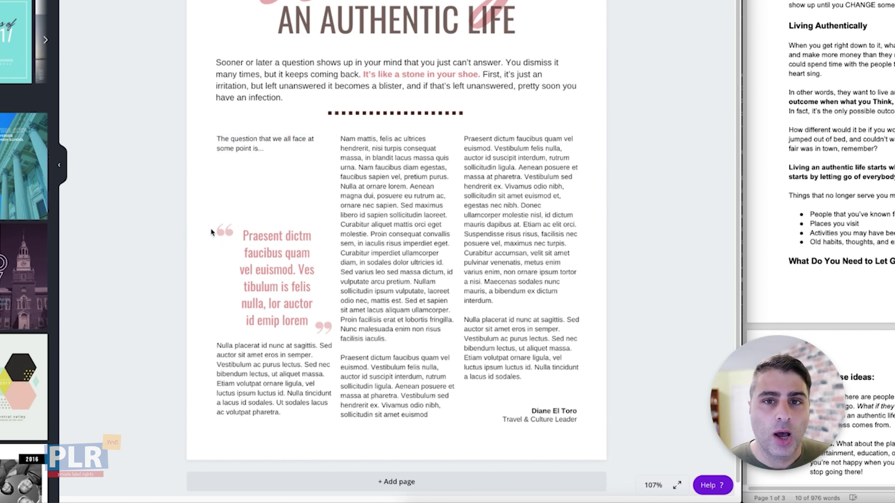
Move the pull quote together with both quotation marks up to sit just below the lead-in text
click(226, 252)
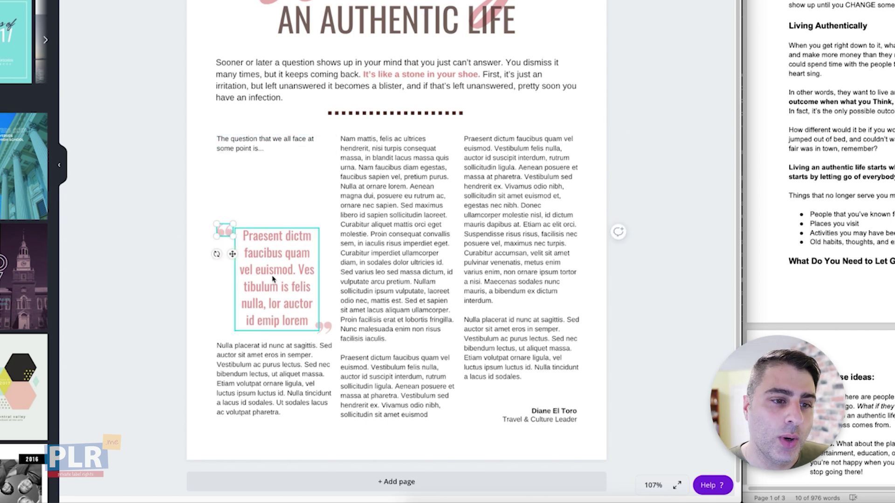
shift+click(327, 327)
drag(271, 262, 270, 199)
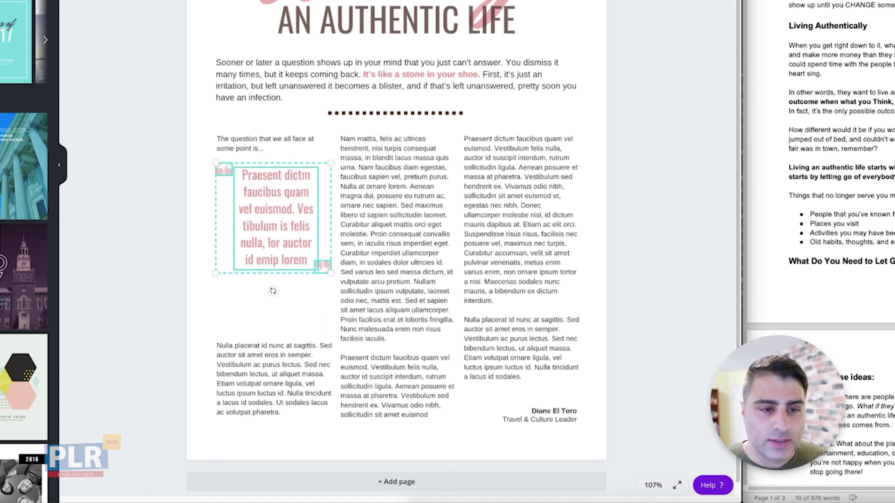
Replace the pull quote's placeholder with the article's italic questions, from "Is this what life is all about for me?" to "my life to be like this."
click(888, 5)
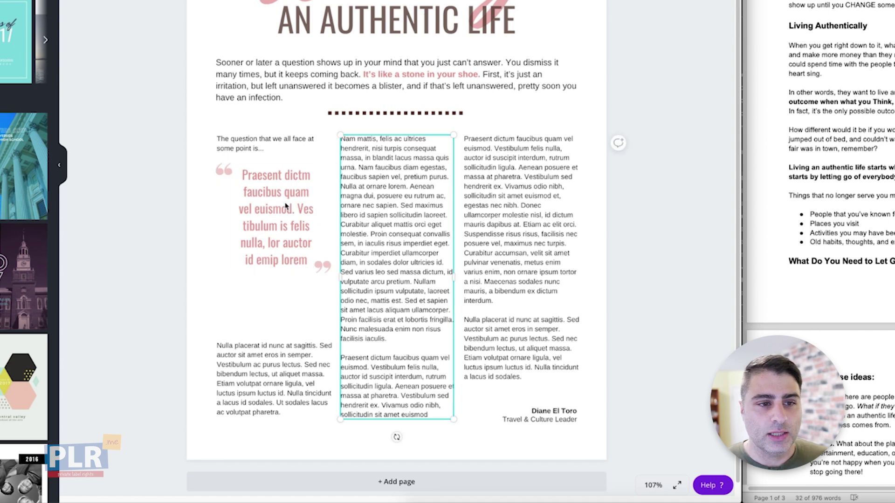
click(285, 206)
click(285, 205)
text(Is this what life is all about for me? Surely there’s more than this! Where have I gone wrong? What can I do? I don’t want my life to be like this.)
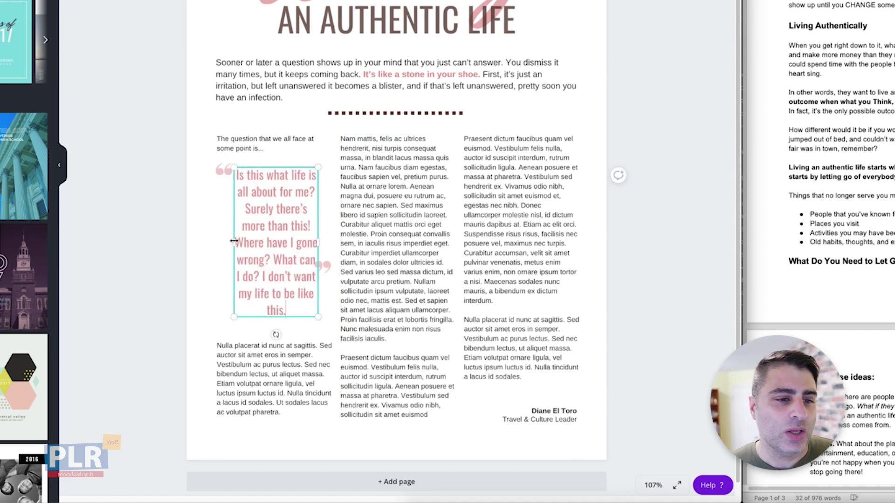
Widen the pull quote's text box on both sides and left-align its text
drag(234, 241, 225, 241)
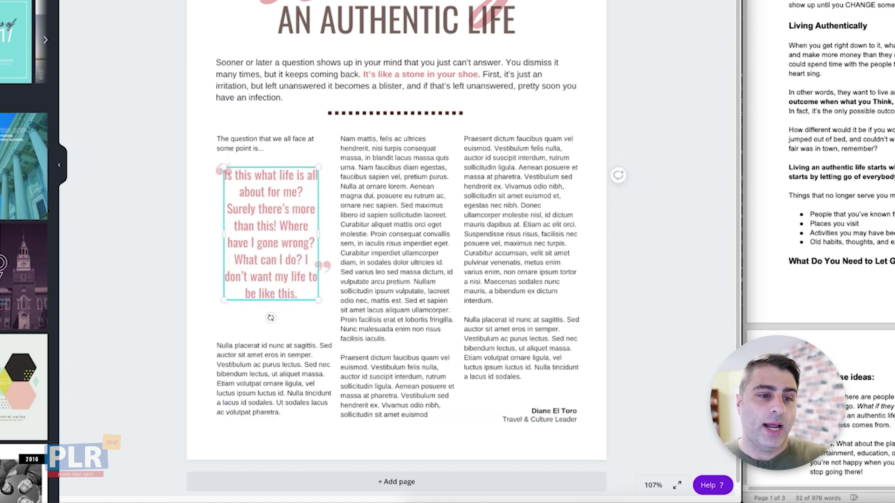
key(super+shift+l)
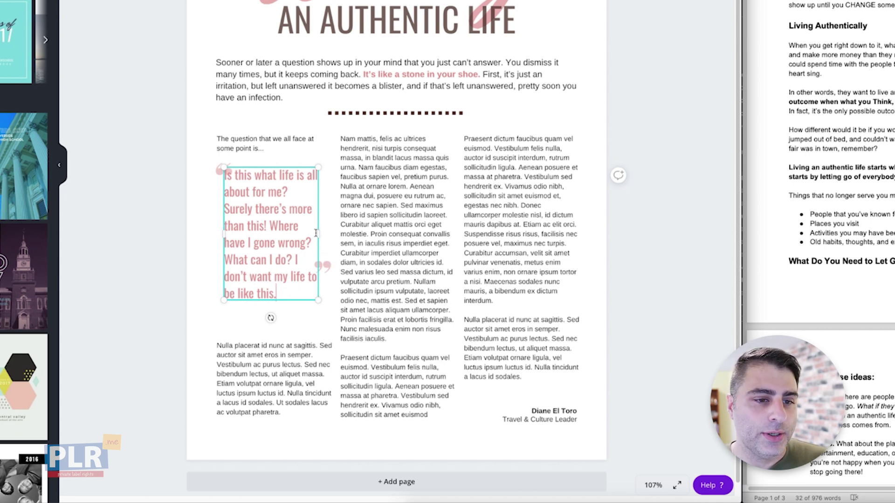
drag(319, 231, 321, 230)
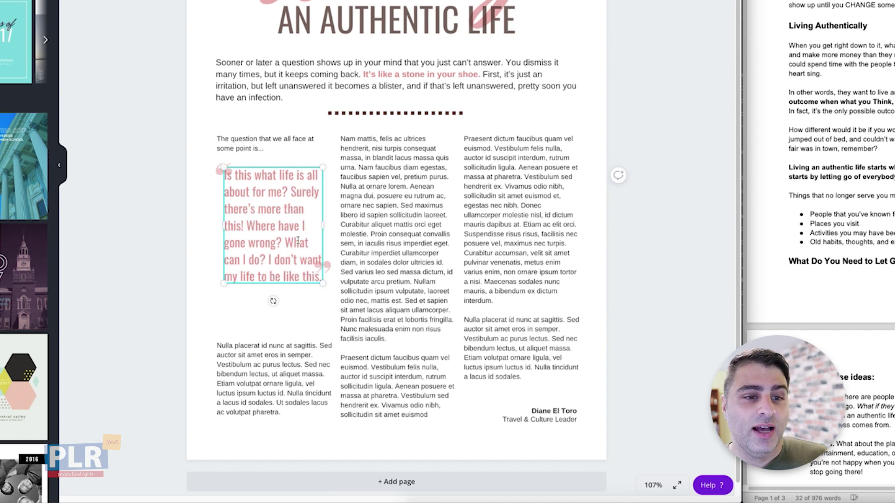
Shift the opening quotation mark slightly outward and lower the closing one to the end of the pull quote's last line
click(328, 264)
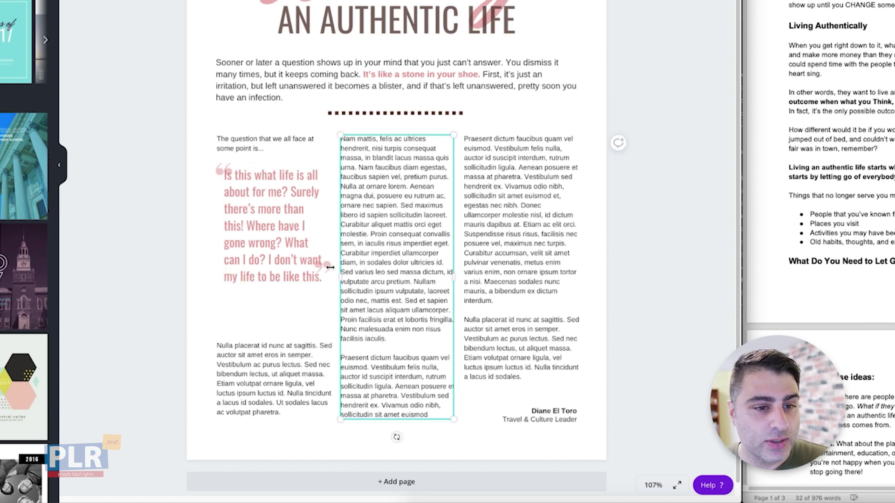
click(220, 167)
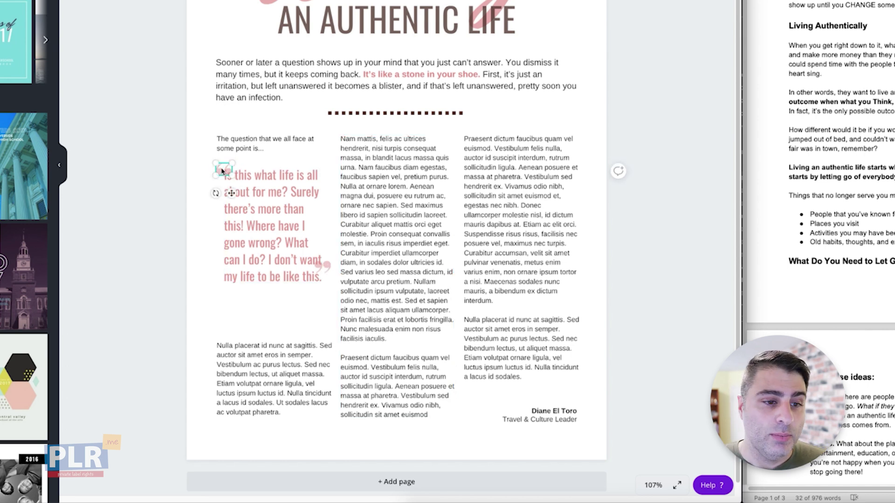
click(328, 268)
drag(328, 268, 329, 282)
click(423, 226)
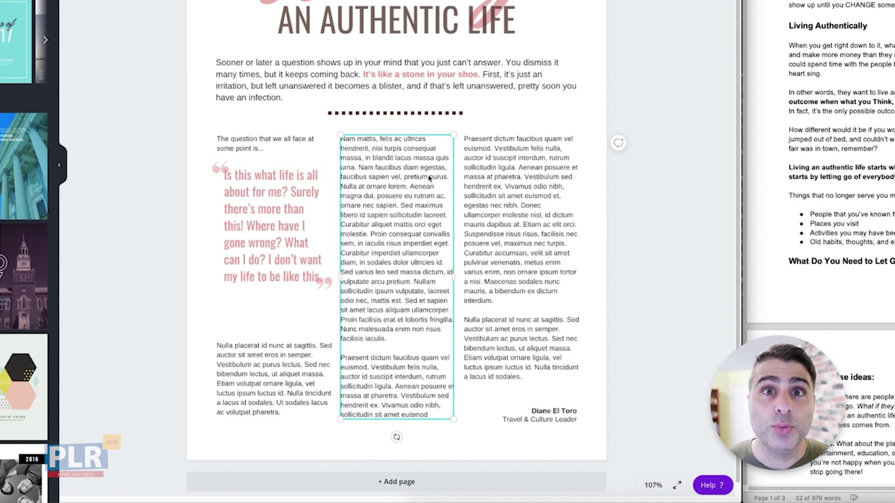
Replace the first column's lower placeholder with the article paragraph from "We've all had it." to "until you CHANGE something."
scroll(342, 274, down, 1)
click(253, 361)
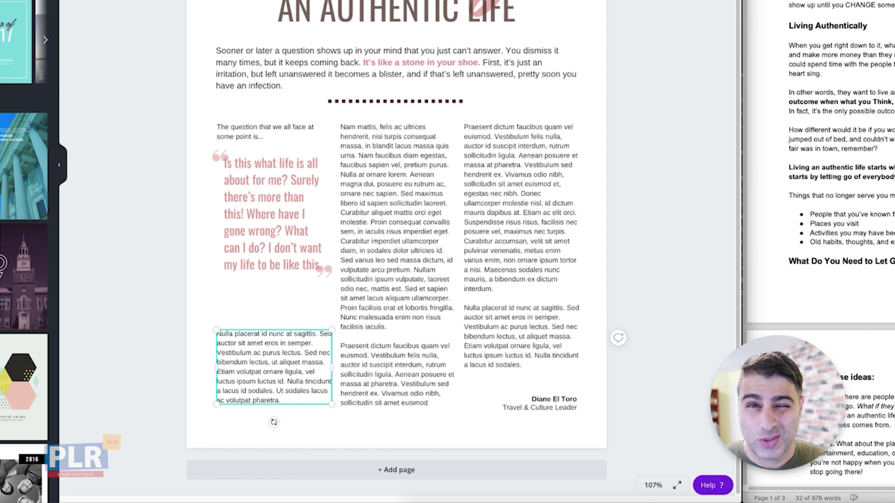
drag(789, 1, 894, 5)
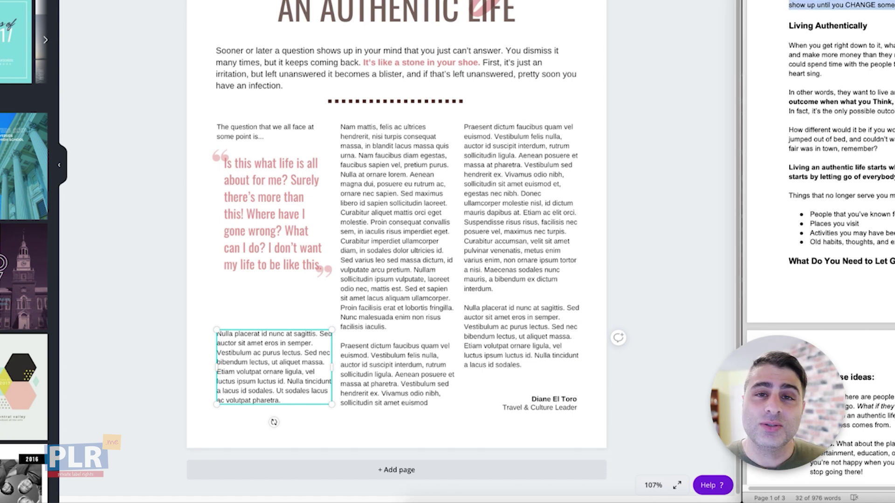
triple_click(269, 346)
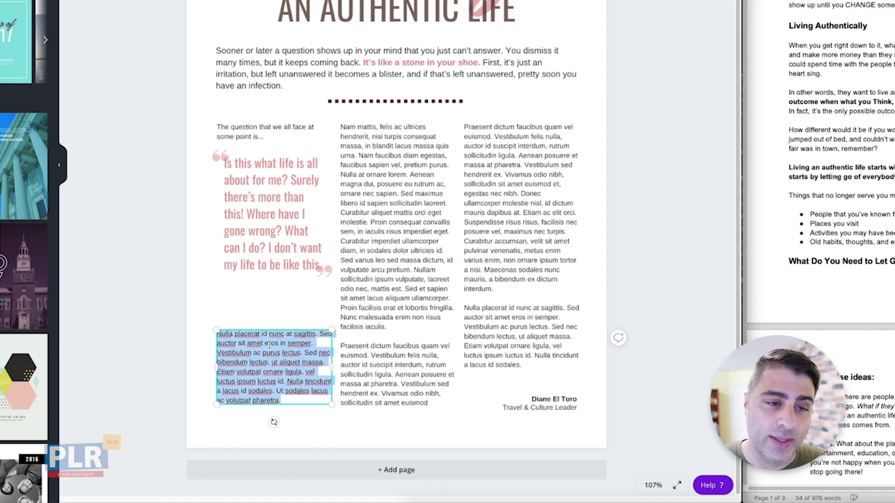
text(We've all had it. Frustration, anxiety, lack of fulfilment, doubt, and indecision. They all seem to show up with monotonous regularity, don't they? And they will continue to show up until you CHANGE something.)
click(421, 281)
Nudge the pull quote and its quotation marks down, and bring the paragraph below it up closer
drag(190, 149, 335, 294)
key(shift+Down)
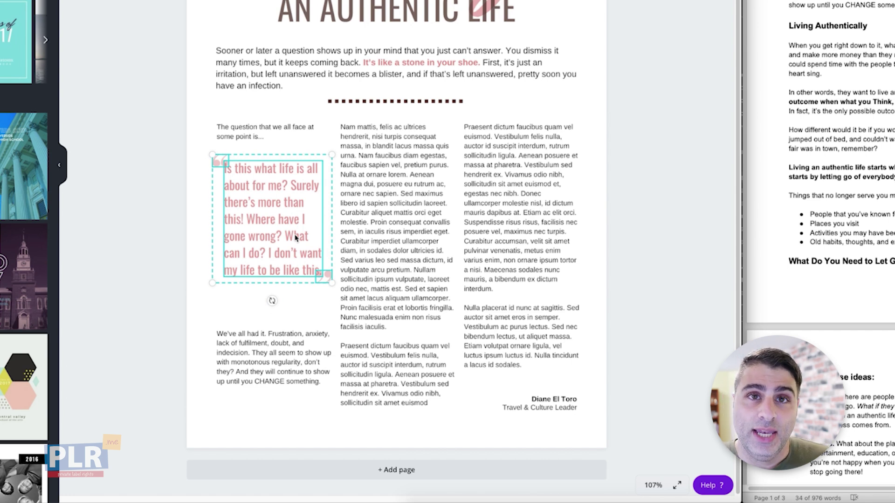
key(shift+Down)
Copy the article's heading "Living Authentically" and paste it after a blank line below the first column's last paragraph
drag(789, 26, 891, 21)
key(ctrl+c)
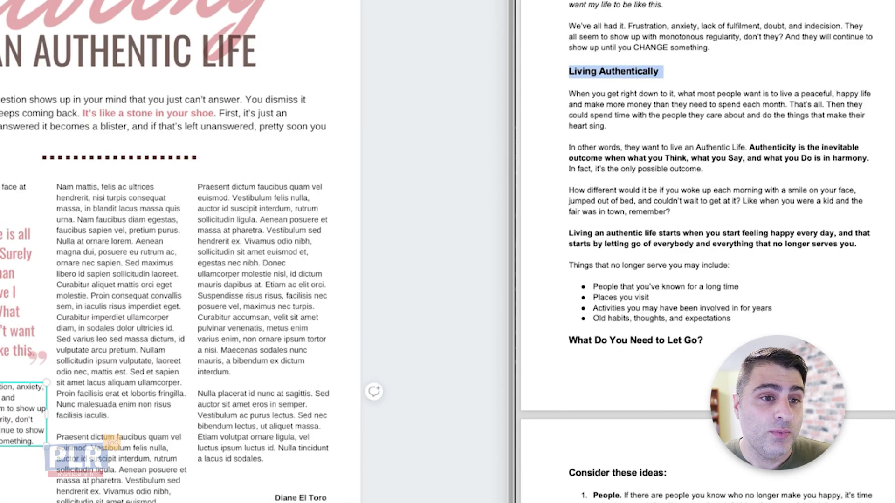
double_click(300, 340)
click(37, 439)
key(Return)
key(Return)
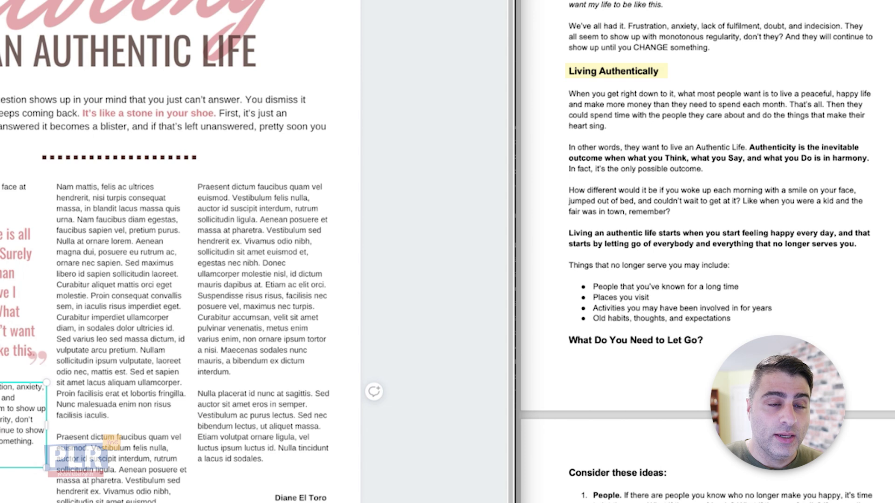
key(ctrl+v)
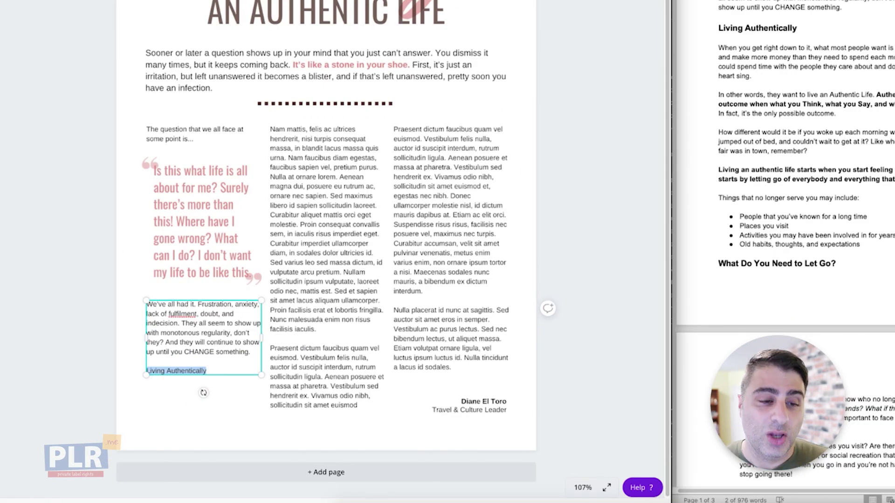
Check the font of the title line "AN AUTHENTIC LIFE" and apply the same font, Oswald, to the heading "Living Authentically"
click(300, 18)
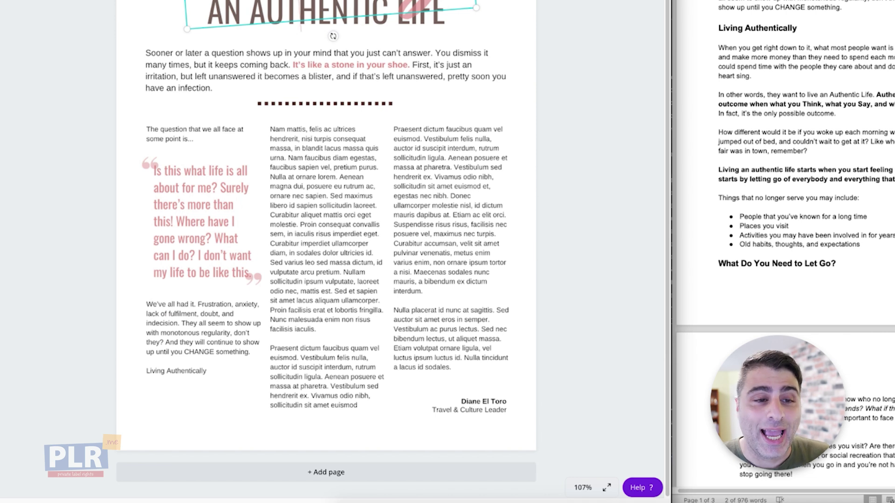
click(301, 27)
click(332, 8)
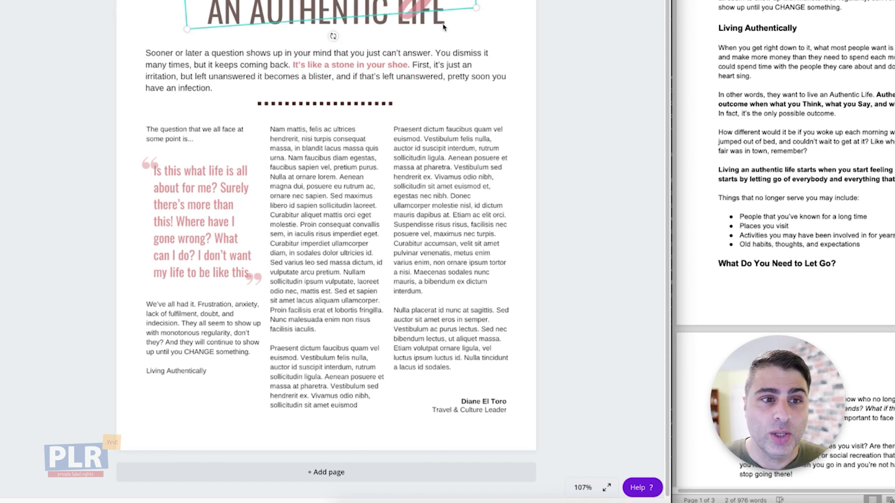
click(455, 60)
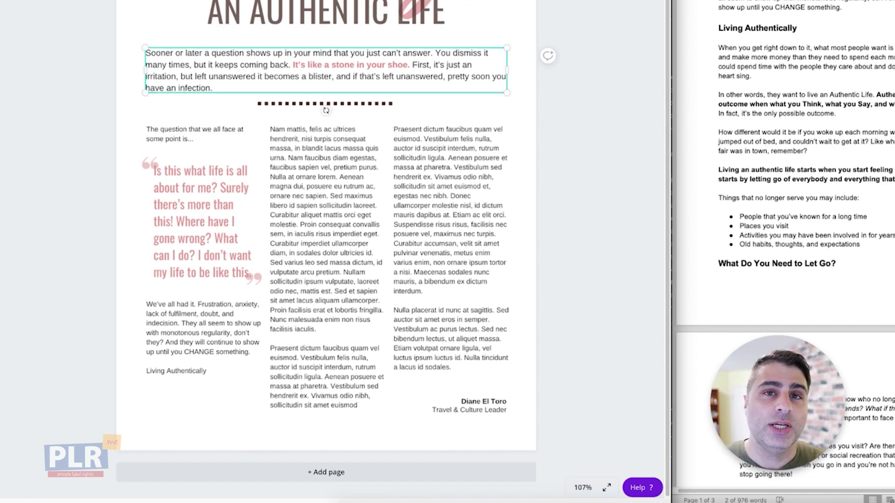
click(256, 25)
double_click(256, 25)
triple_click(256, 26)
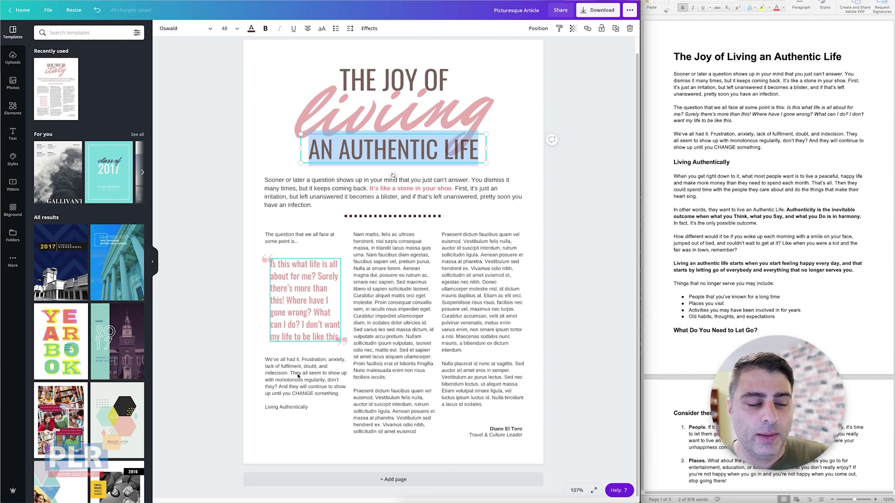
triple_click(291, 406)
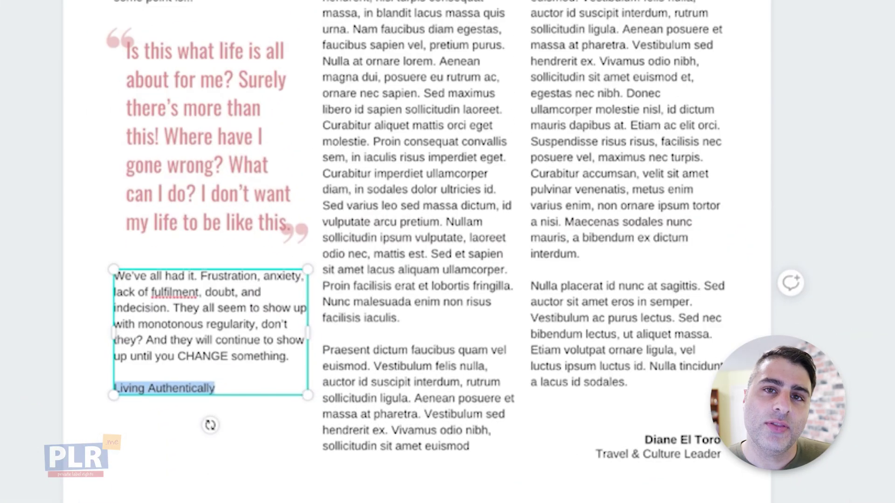
click(367, 24)
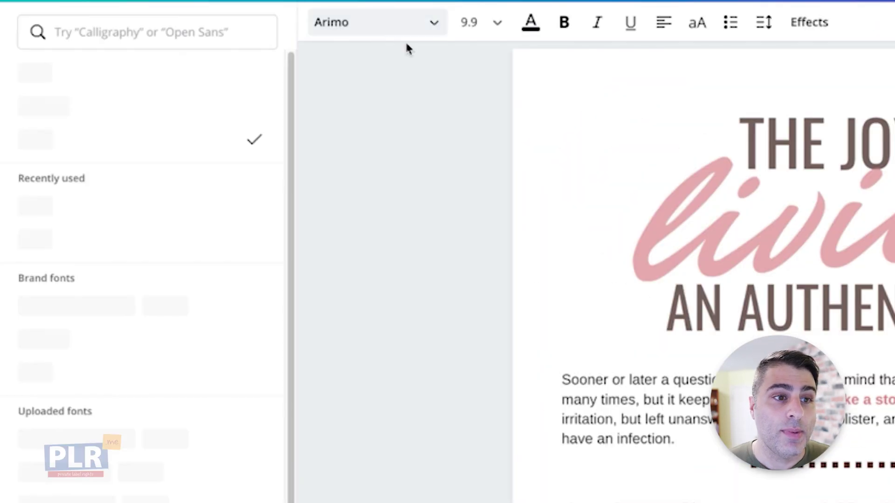
click(182, 82)
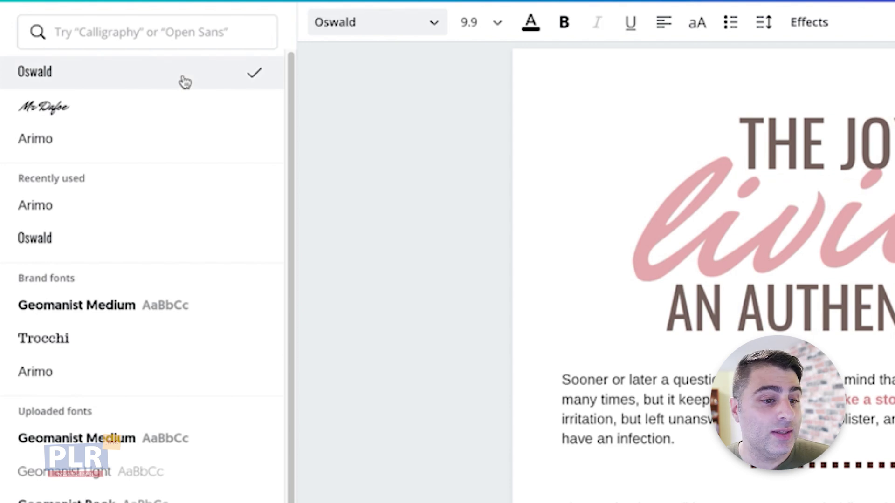
Set the heading "Living Authentically" to font size 18 and color it in the document's dark brown
click(492, 35)
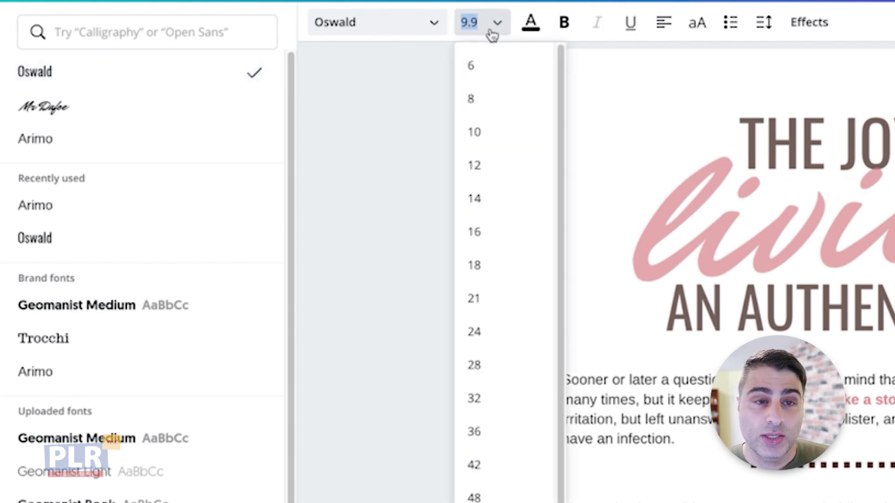
click(479, 276)
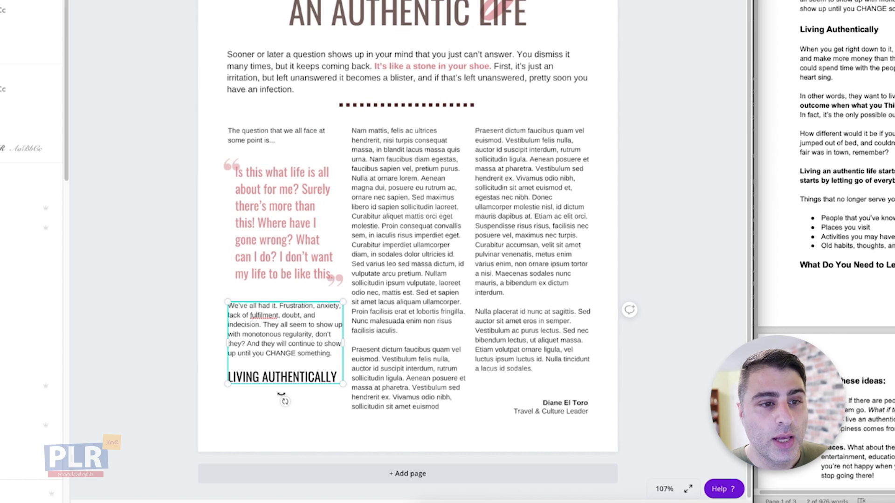
triple_click(278, 377)
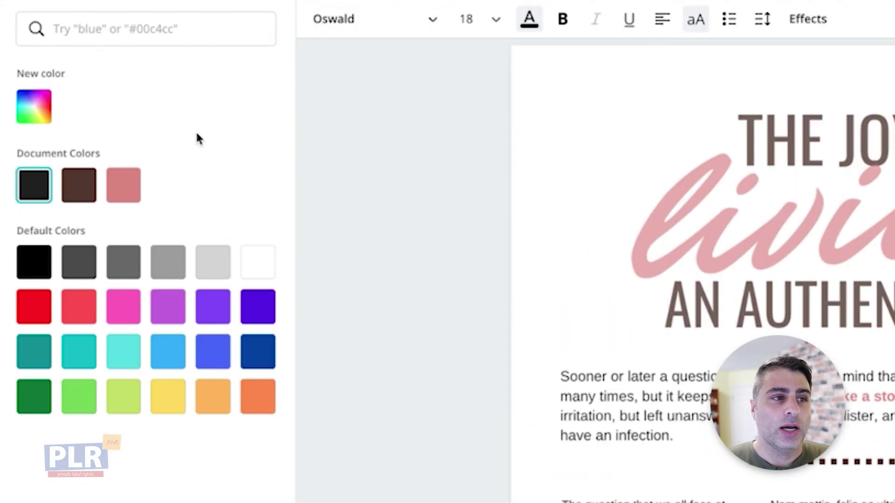
click(87, 189)
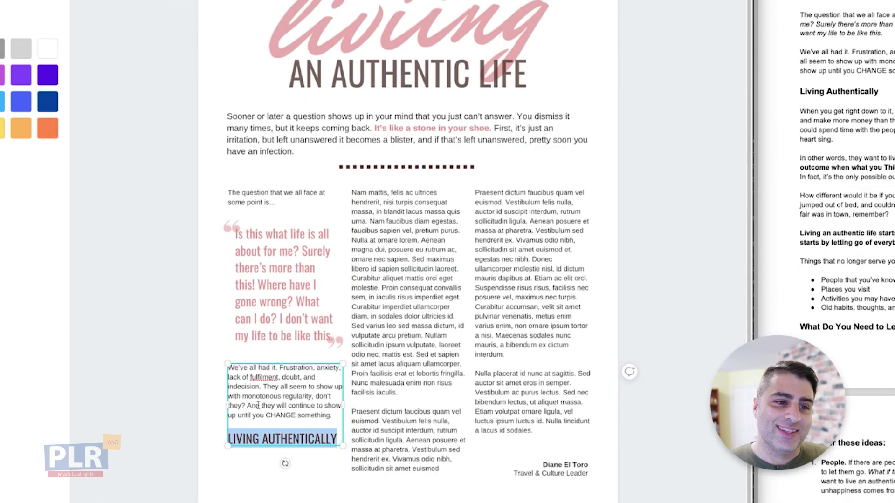
click(188, 434)
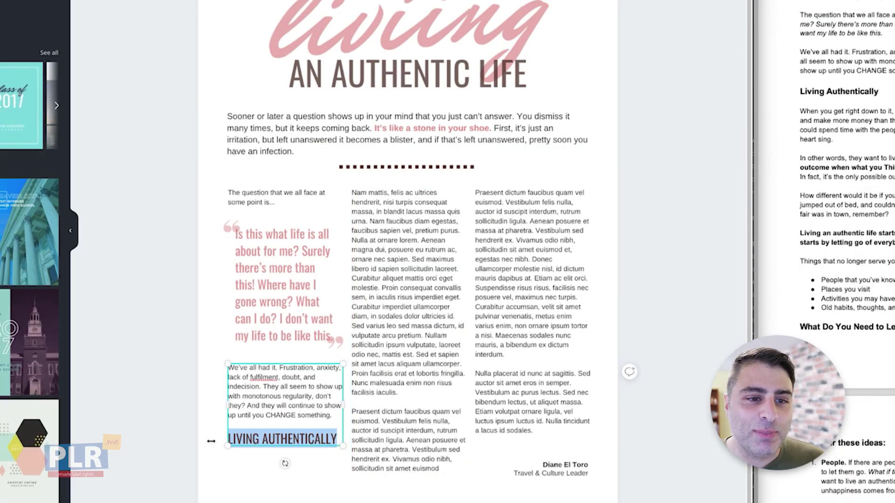
click(551, 454)
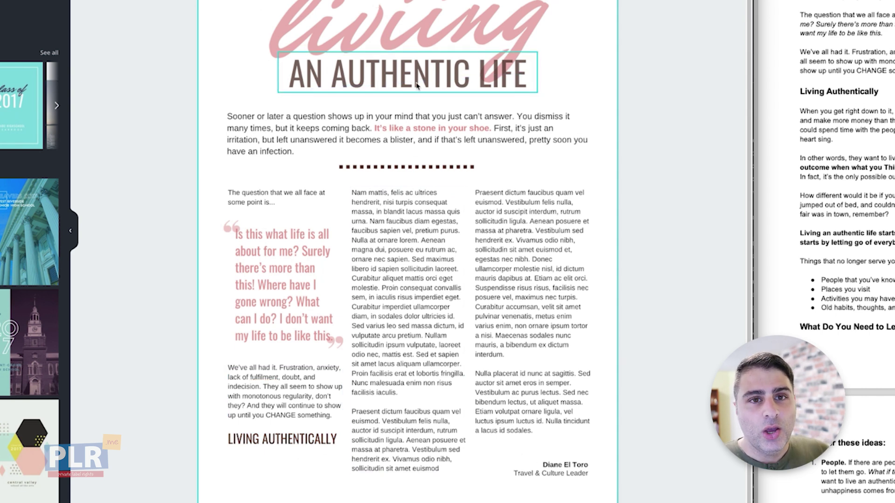
Check the transparency of the title line "AN AUTHENTIC LIFE" and set the text box containing "Living Authentically" to transparency 79
click(444, 89)
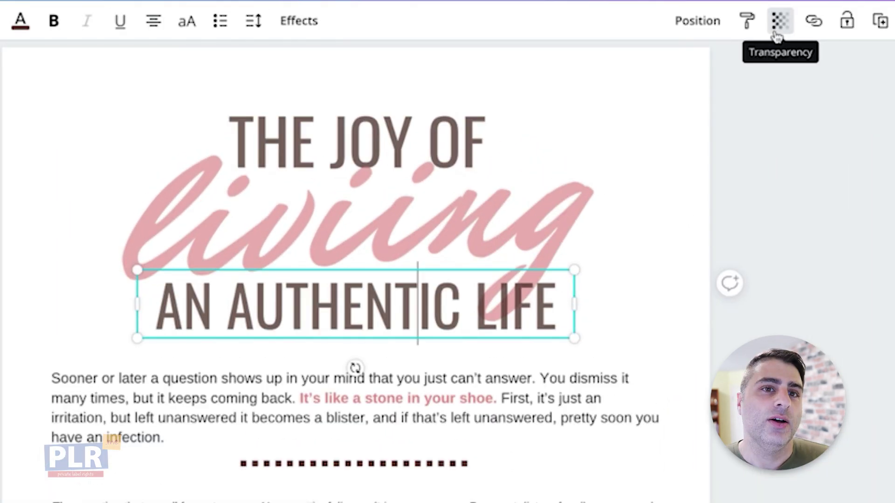
click(776, 37)
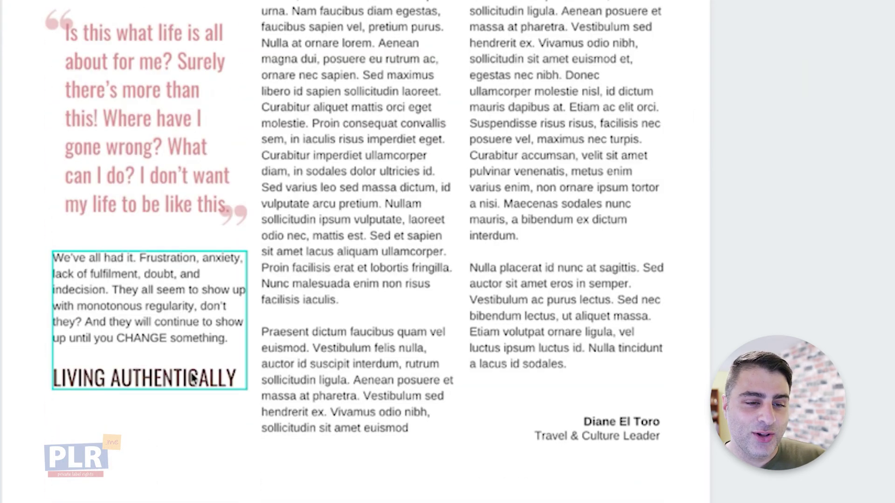
triple_click(191, 374)
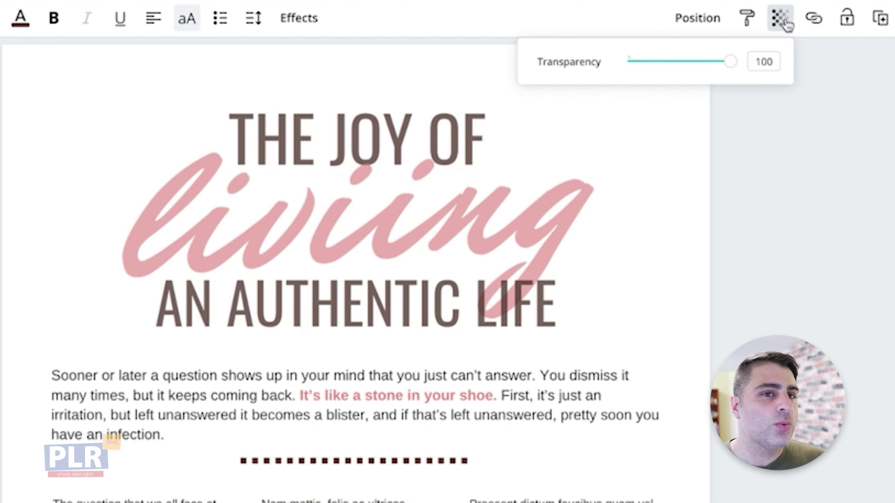
double_click(764, 61)
text(79)
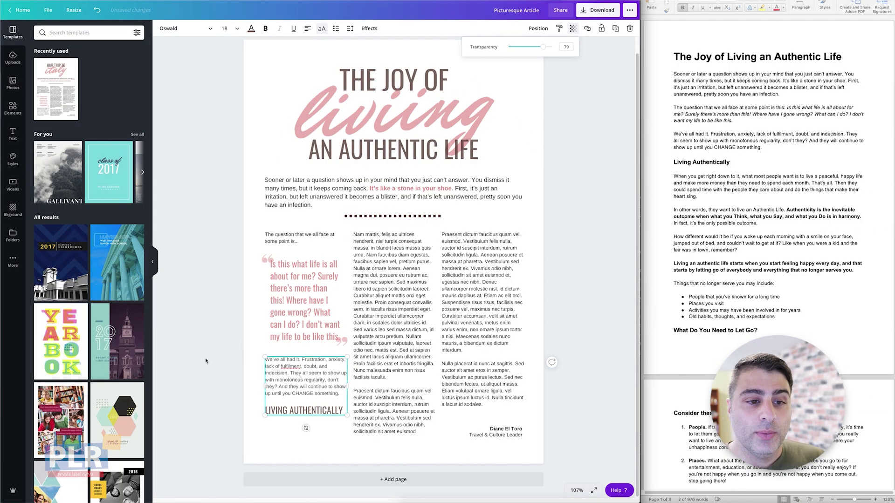
click(205, 361)
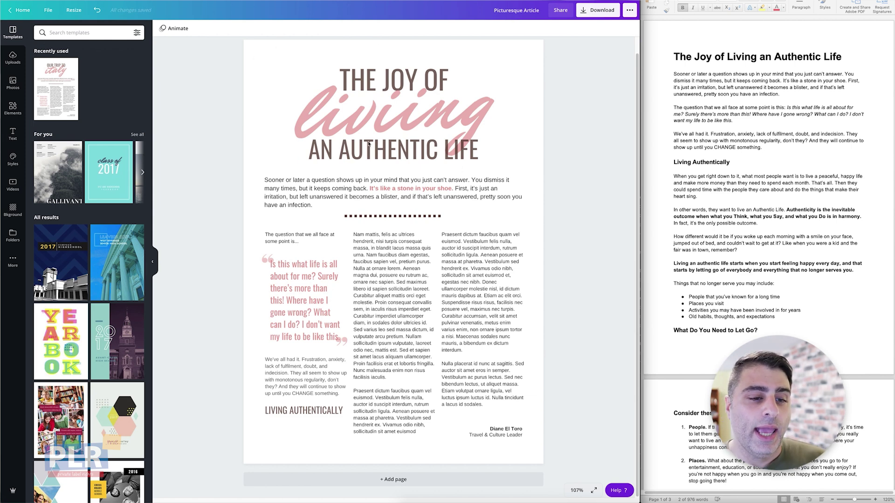
Nudge the title lines and the intro paragraph up together toward the page's upper edge
drag(231, 49, 465, 200)
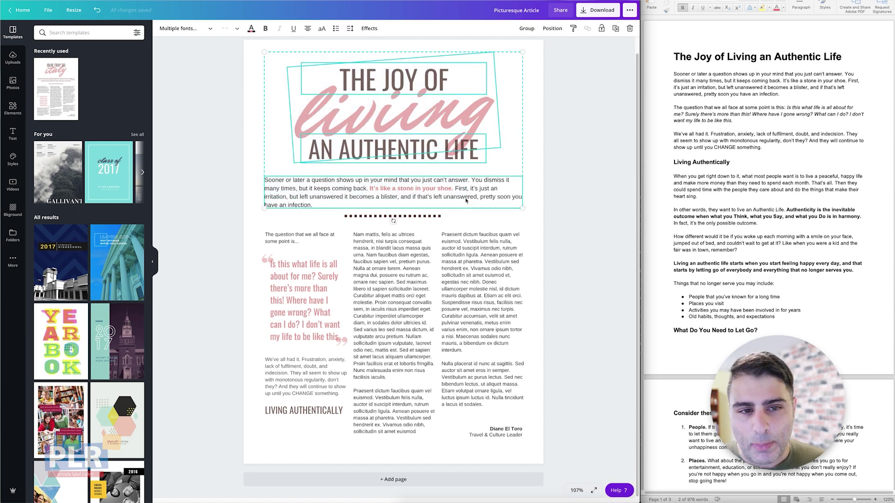
key(Up)
key(Up)
key(Up)
key(Up)
key(Up)
key(Up)
key(Up)
key(Up)
key(Up)
key(Up)
key(Up)
key(Up)
key(Up)
key(Up)
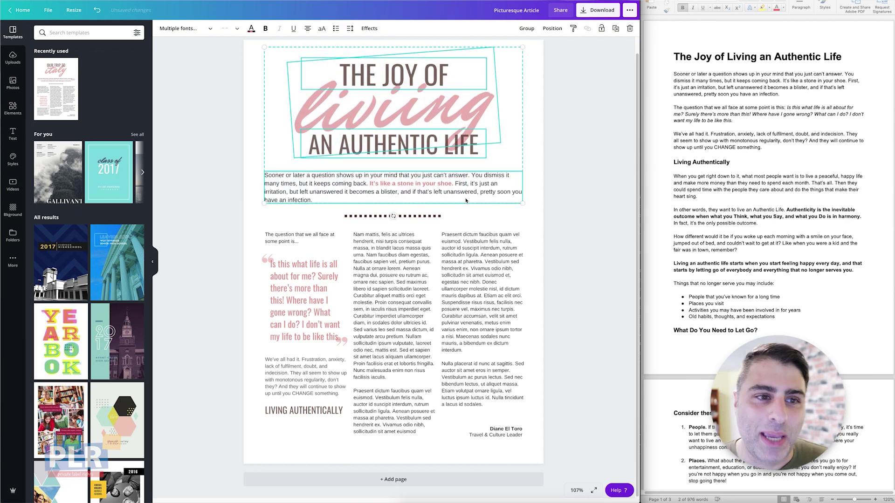
Nudge the dotted divider up closer to the intro paragraph
click(364, 217)
key(Up)
key(Up)
key(Up)
key(Up)
key(Up)
key(Up)
key(Up)
key(Up)
key(Up)
key(Up)
key(Up)
key(Up)
key(Up)
key(Up)
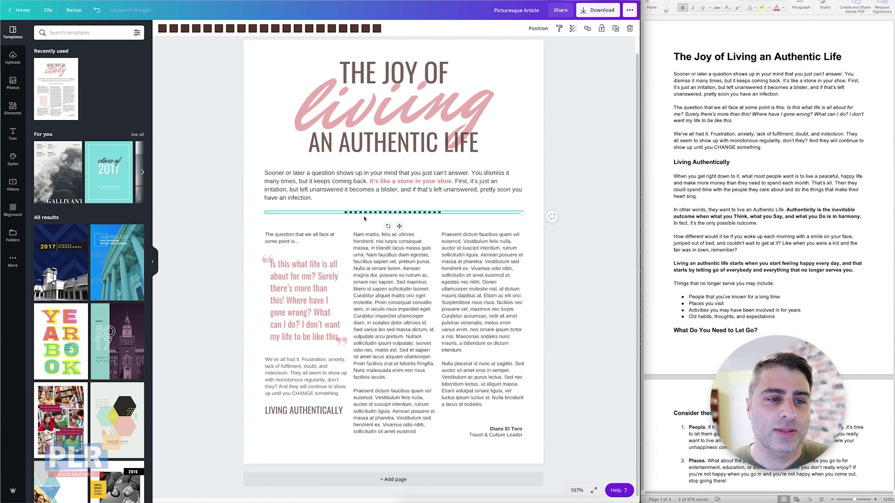
Nudge all three text columns, the pull quote with its quotation marks and the byline up toward the dotted divider
drag(241, 235, 529, 450)
key(Up)
key(Up)
key(Up)
key(Up)
key(Up)
key(Up)
key(Up)
key(Up)
key(Up)
key(Up)
key(Up)
key(Up)
key(Up)
key(Up)
key(Up)
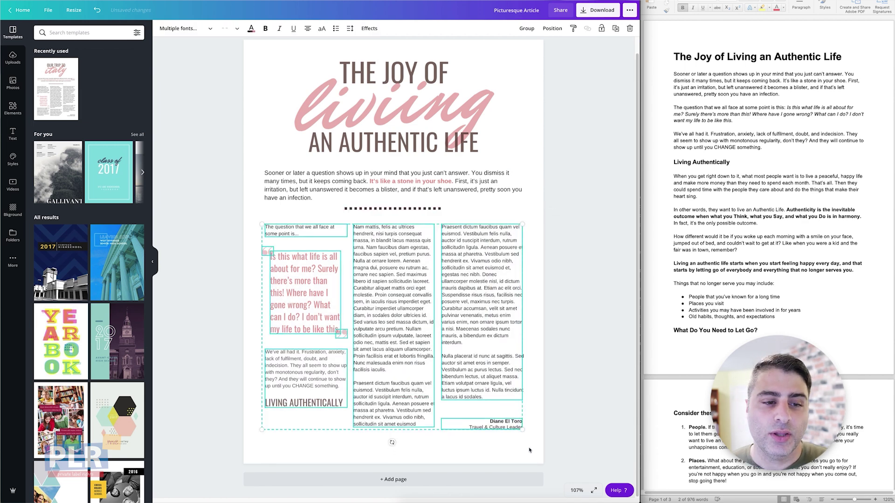
key(Up)
key(Up)
key(Up)
key(Up)
key(Up)
key(Up)
key(Up)
key(Up)
click(553, 303)
Copy the article text from "When you get right down to it" to "That's all." and paste it below the heading "Living Authentically"
click(735, 200)
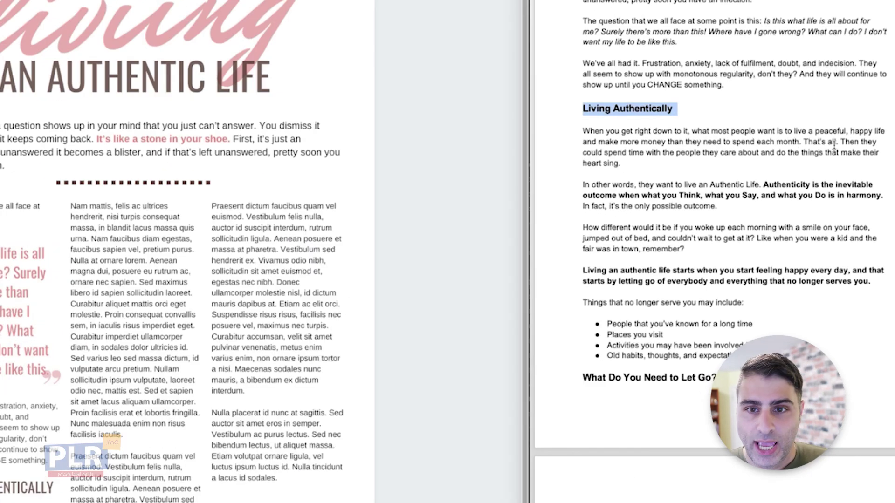
drag(839, 143, 559, 136)
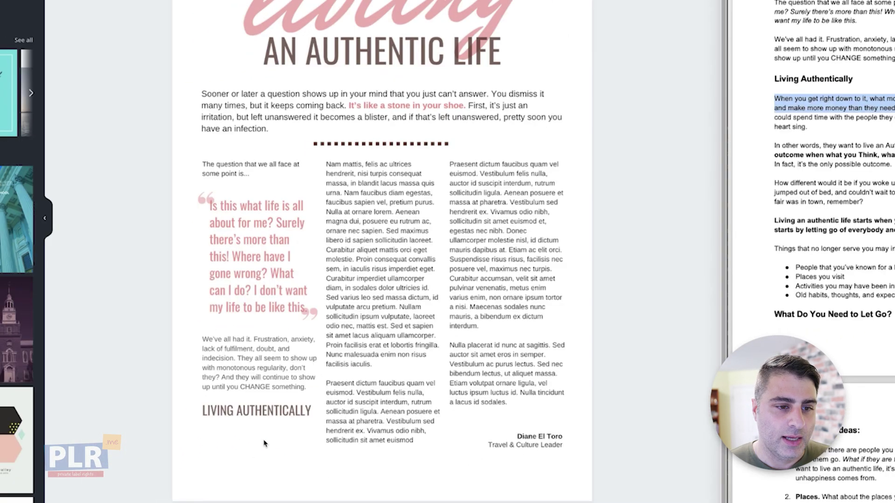
click(264, 442)
click(265, 400)
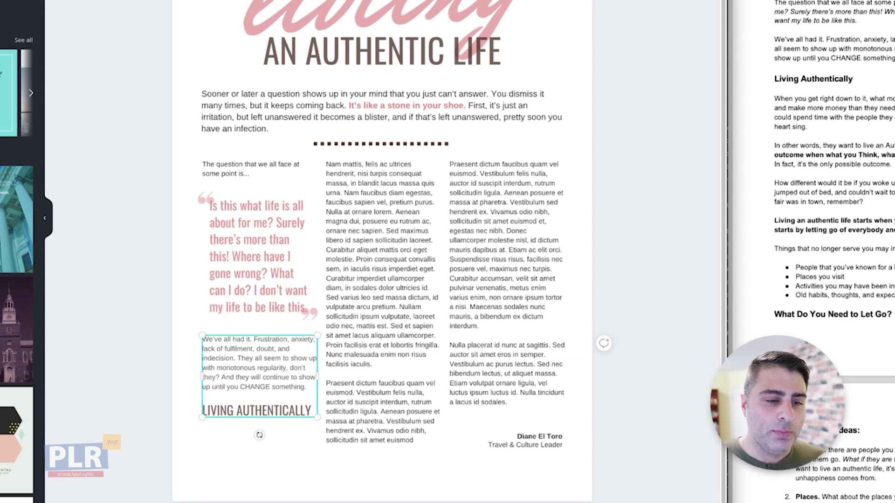
click(262, 383)
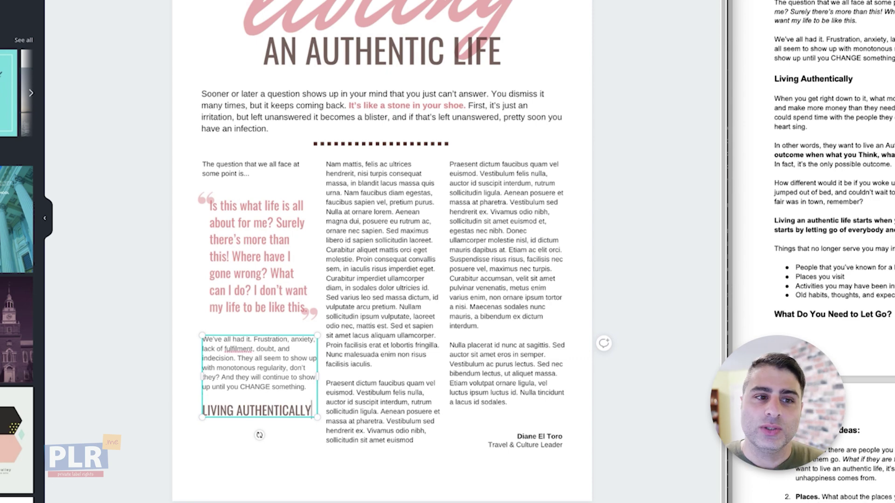
key(ctrl+v)
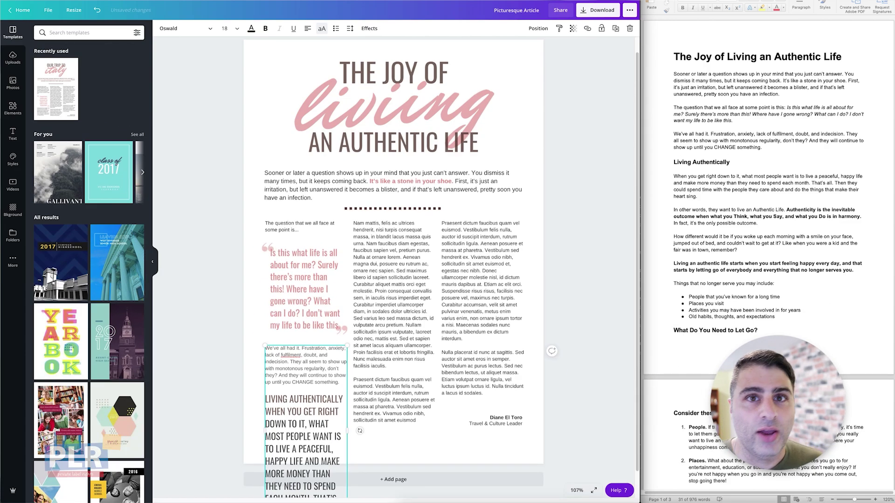
Format the pasted paragraph in Arimo, size 9.9, with the document's near-black color, and remove its stray line breaks
shift+click(266, 412)
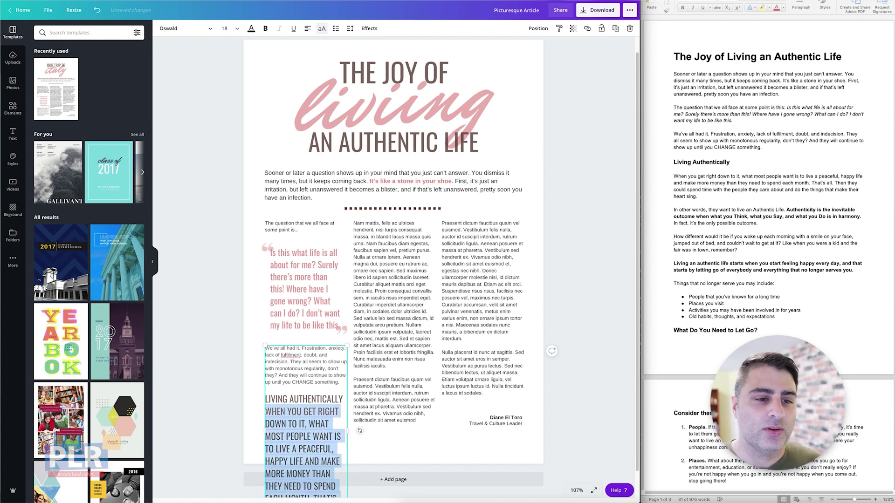
click(183, 28)
click(41, 78)
click(227, 28)
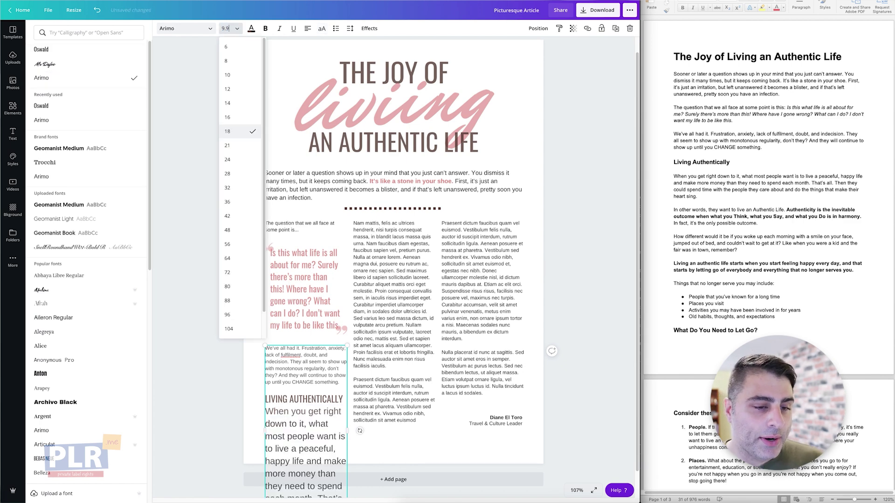
text(9.9)
key(Return)
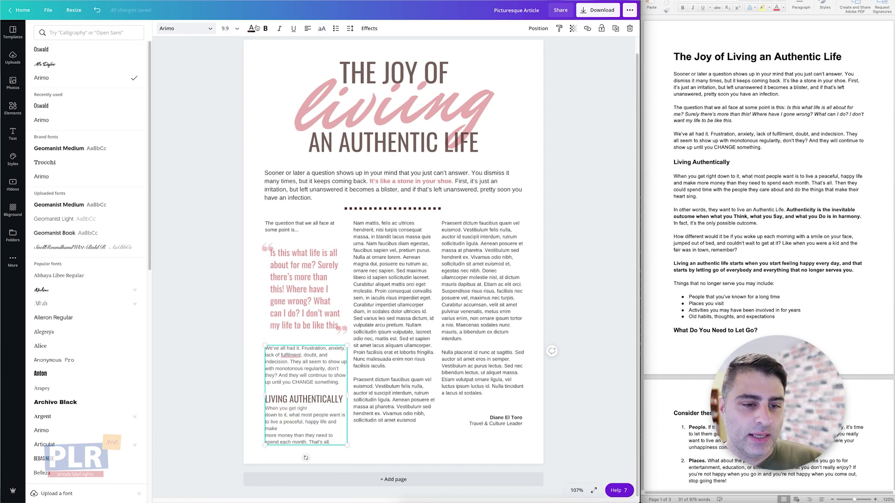
click(253, 28)
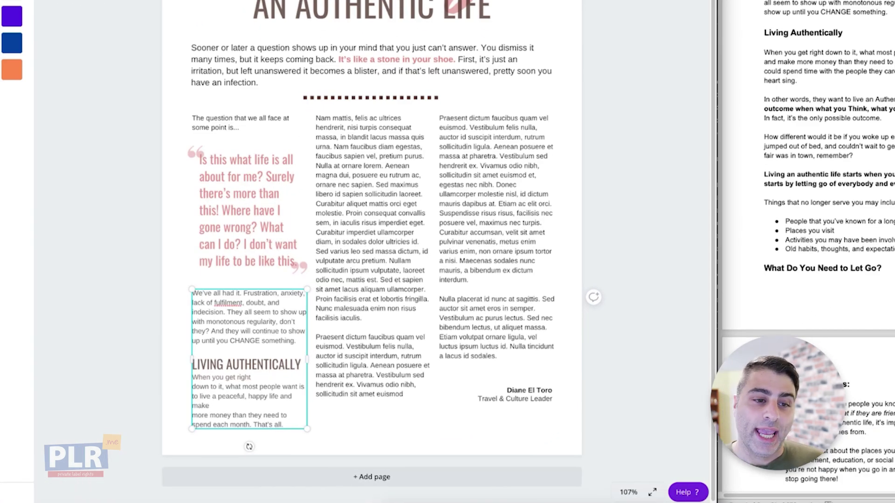
click(270, 376)
key(Delete)
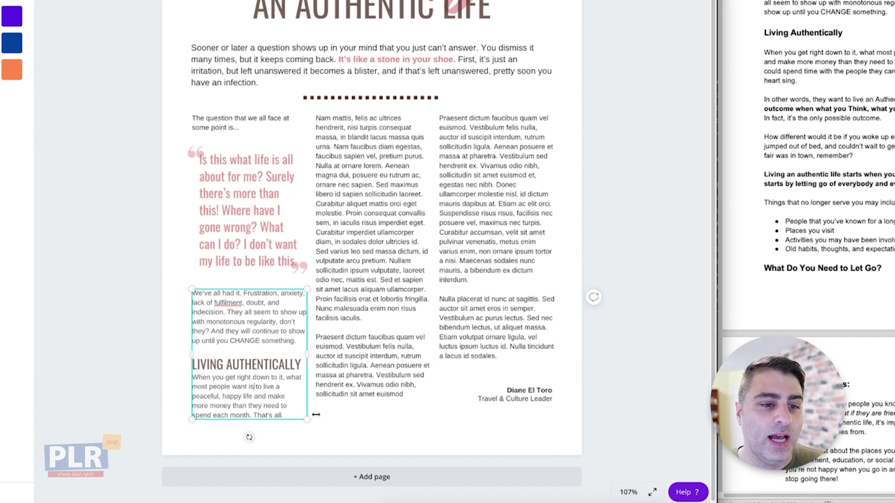
Make the heading "Living Authentically" bold and slightly smaller, and add a blank line between it and its paragraph
triple_click(246, 364)
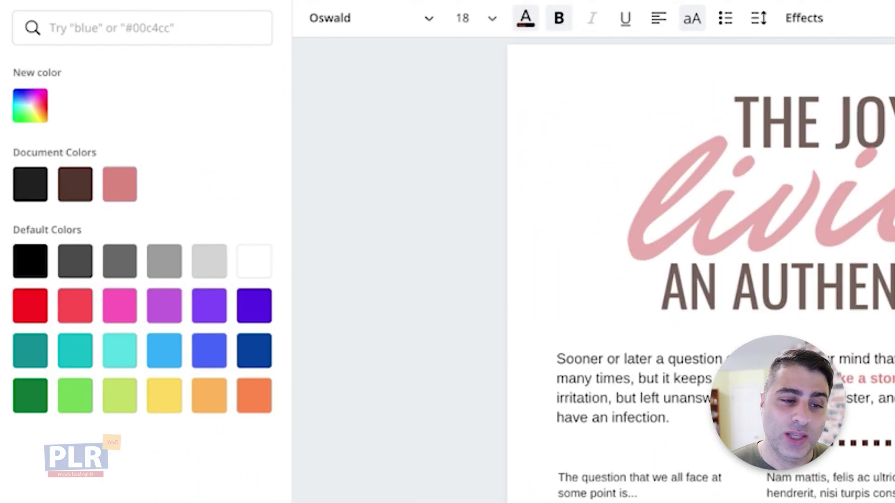
click(464, 19)
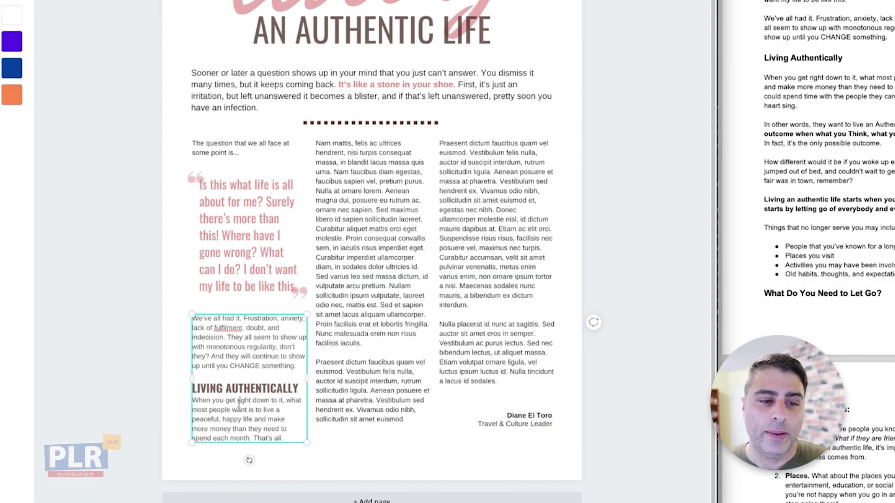
key(Return)
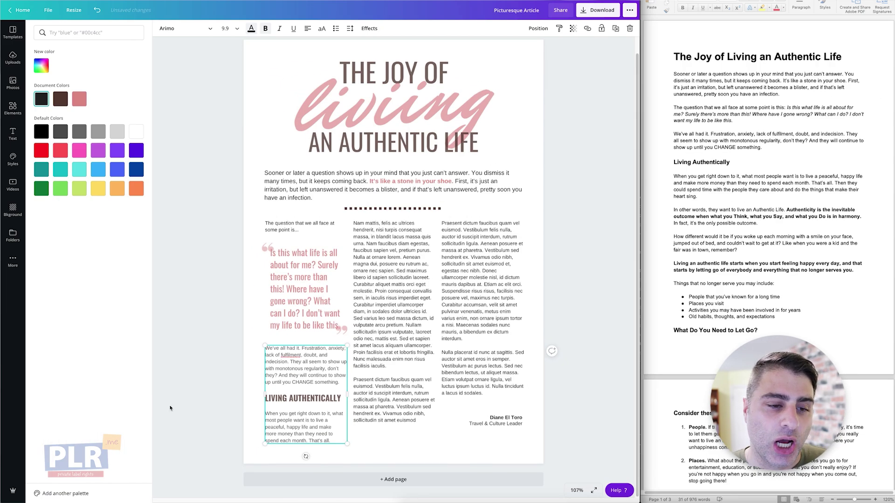
Select the intro paragraph, divider, columns and byline together and nudge them up slightly toward the title
click(170, 408)
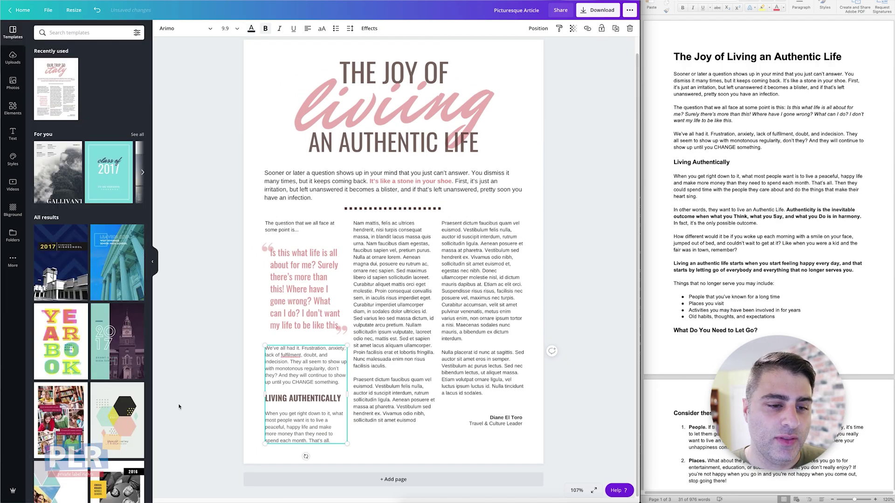
click(198, 386)
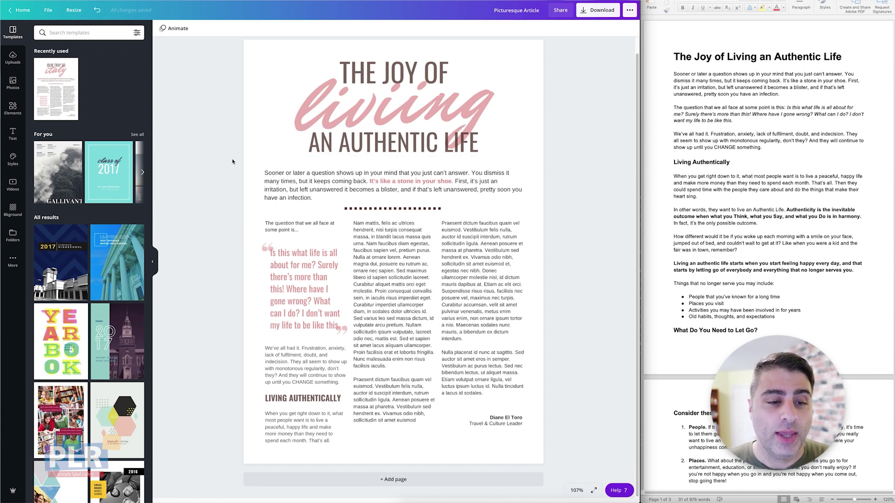
drag(236, 179, 547, 462)
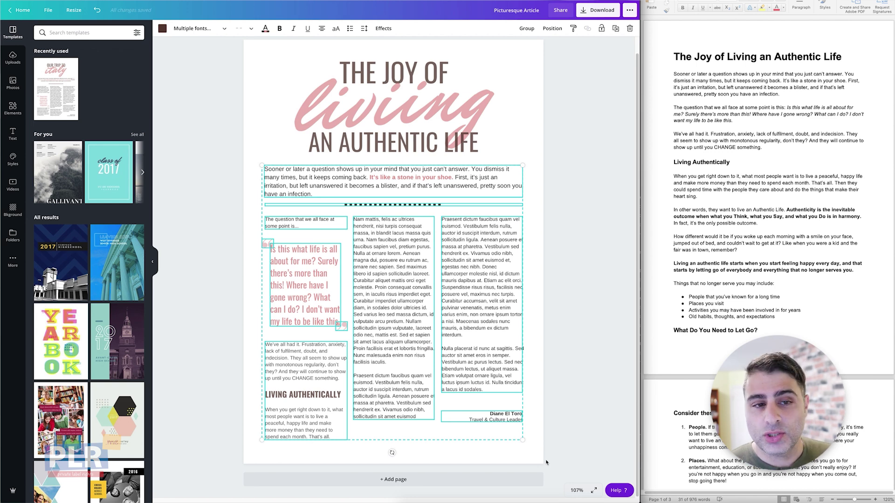
Copy the article text from "Then they could spend time" to "no longer serves you." and paste it over the second column's placeholder
click(776, 169)
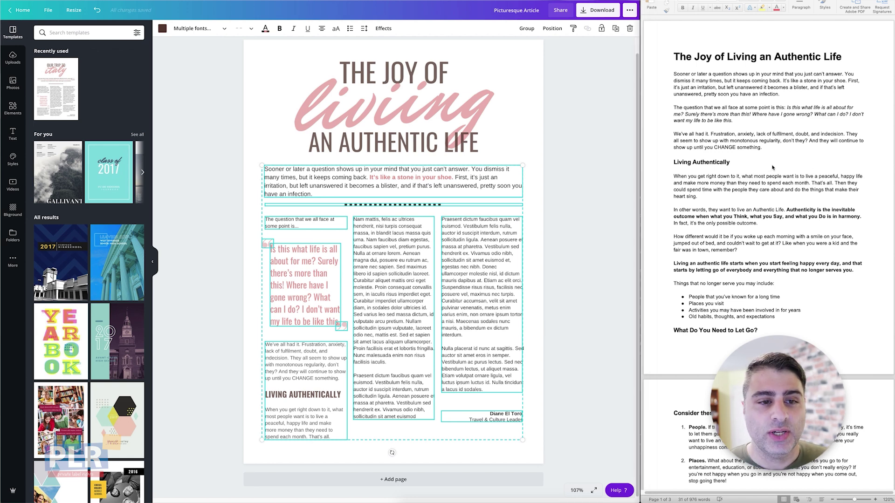
click(859, 190)
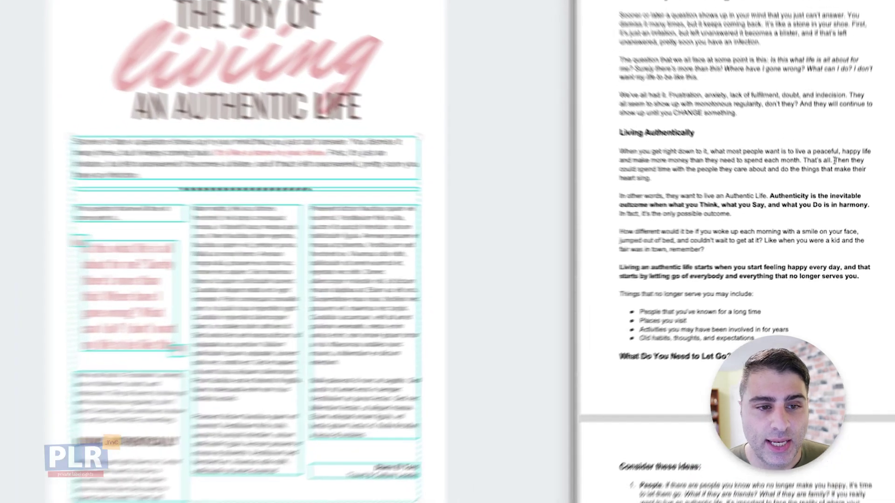
drag(834, 184, 865, 275)
key(ctrl+c)
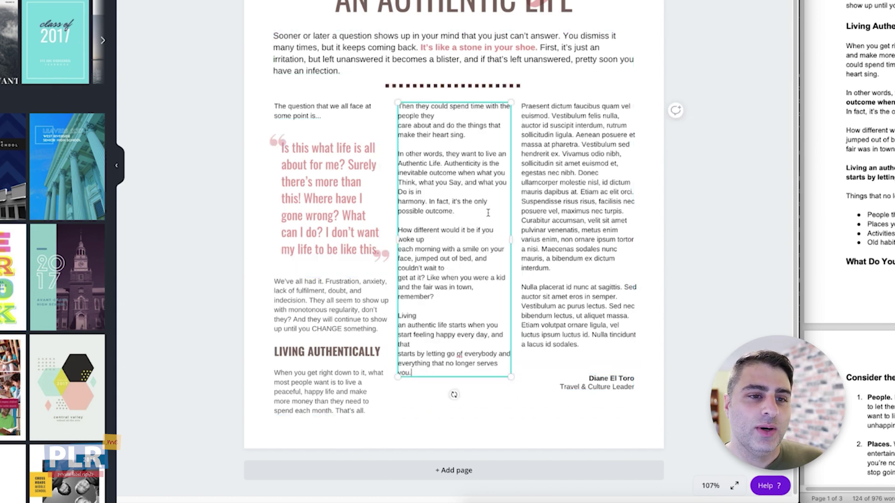
Undo the last paste and paste the copied article text over the second column's placeholder again, without the stray line breaks
key(super+z)
key(ctrl+a)
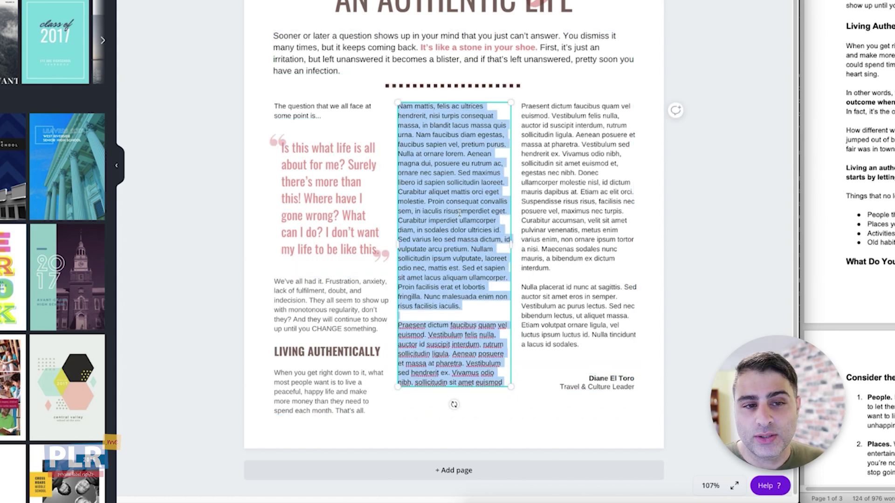
key(ctrl+v)
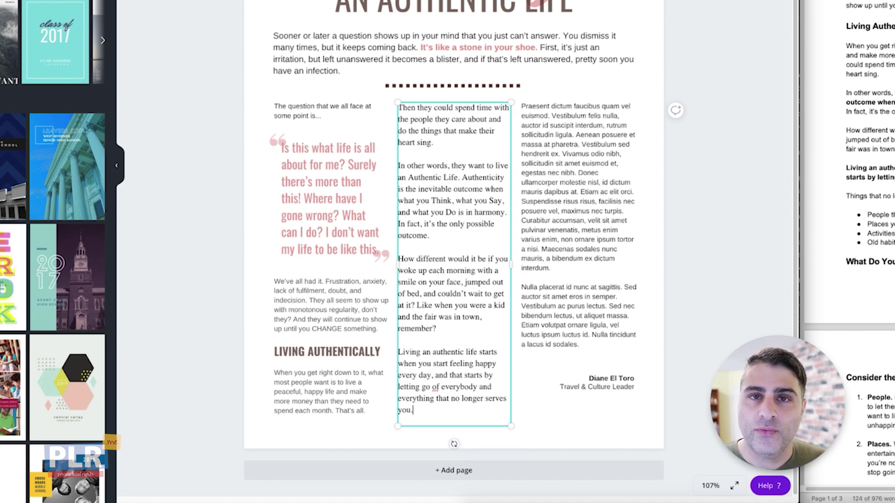
scroll(849, 233, down, 10)
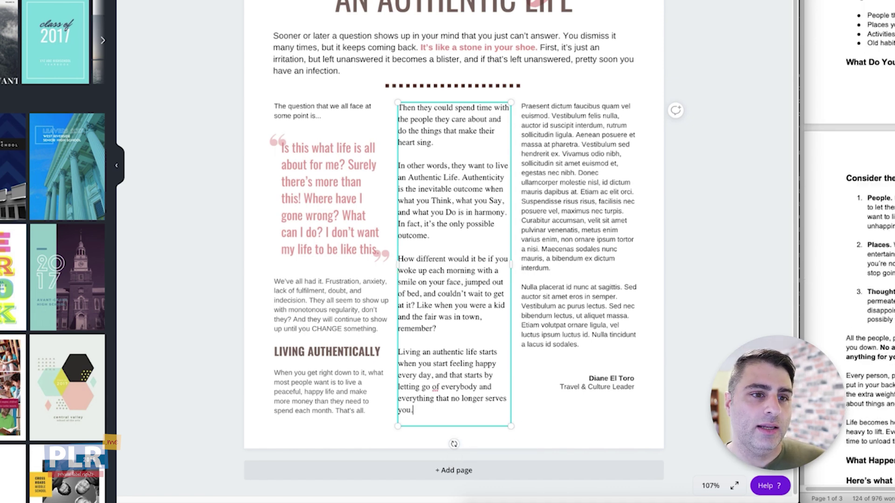
scroll(848, 233, down, 15)
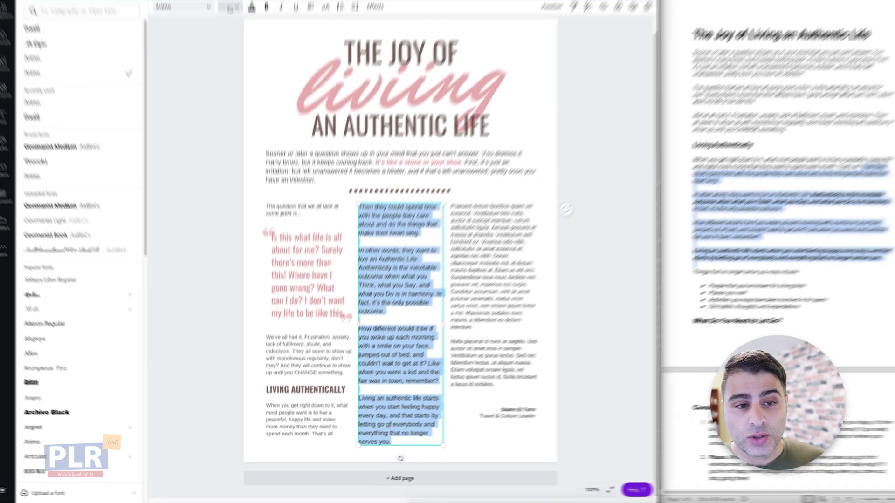
Set the second column's text to size 9.9 and to the same Arimo font entry as the first column's paragraphs
click(229, 28)
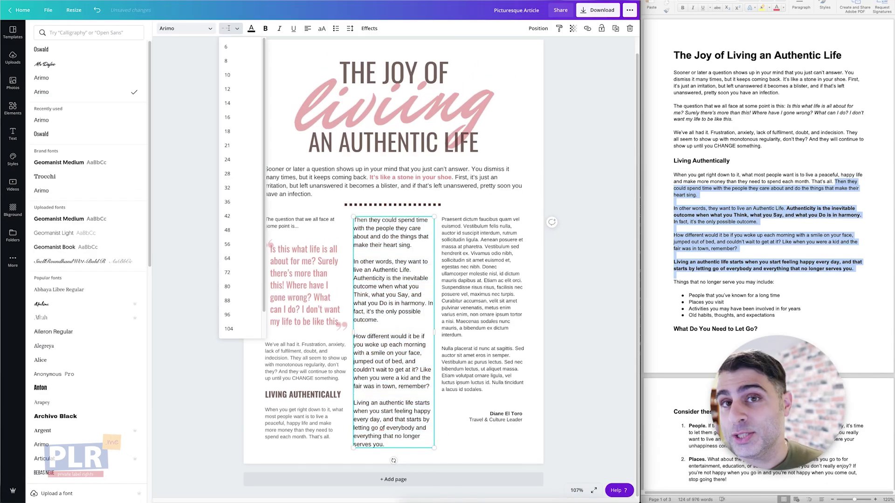
key(Return)
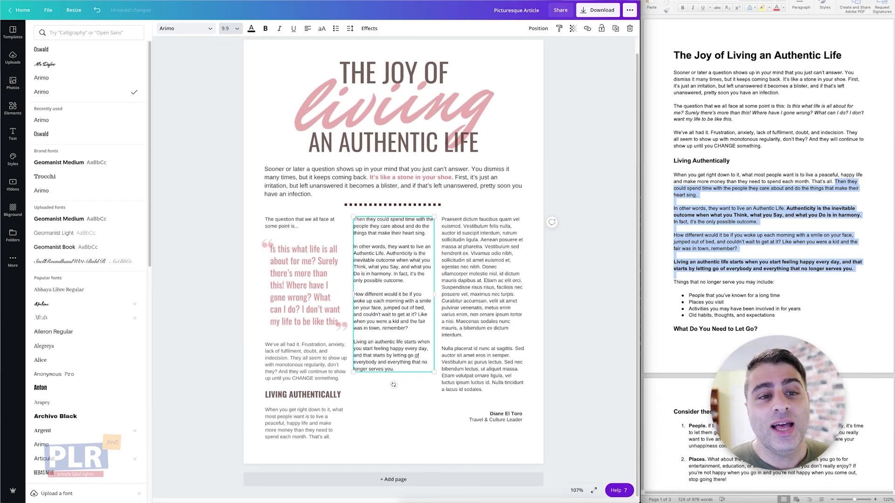
click(324, 375)
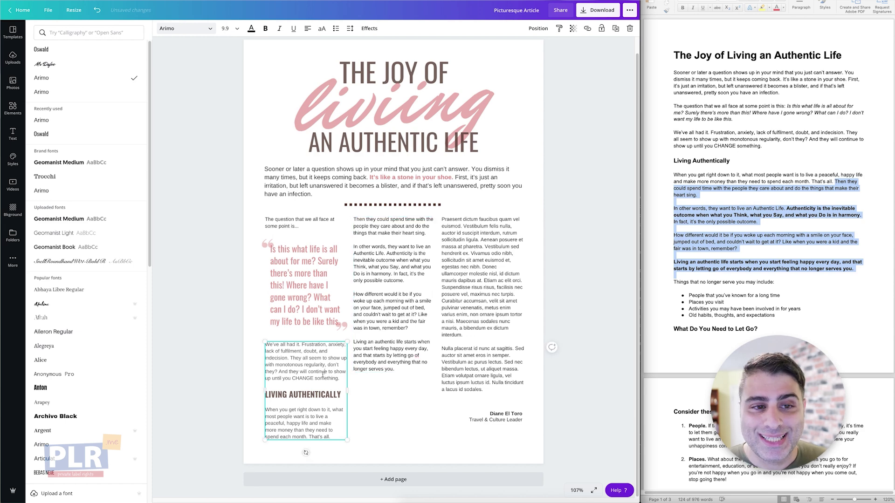
double_click(323, 376)
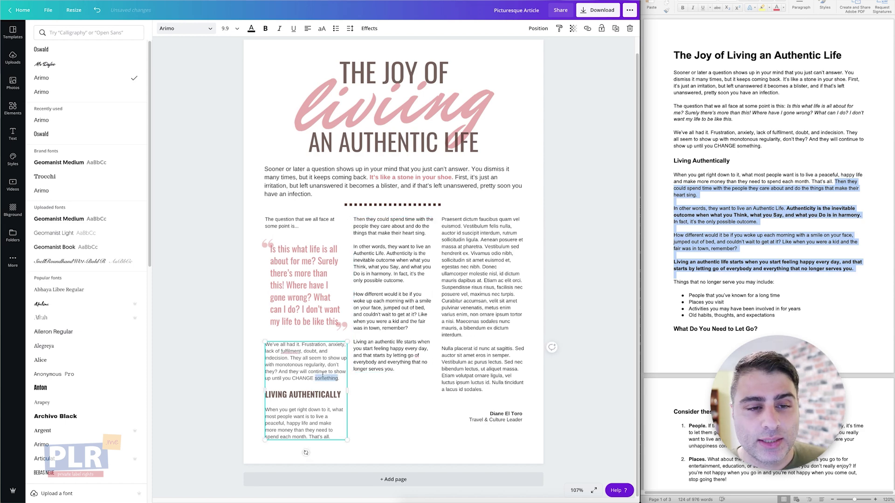
click(375, 332)
key(ctrl+a)
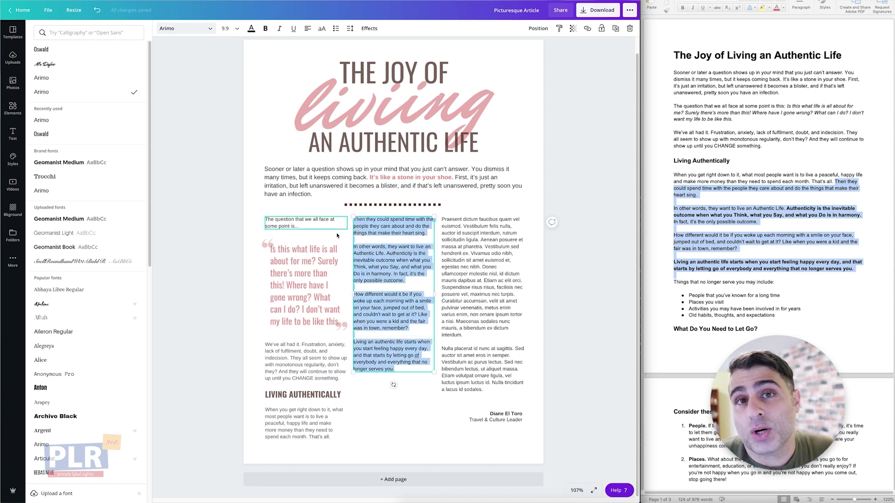
click(55, 79)
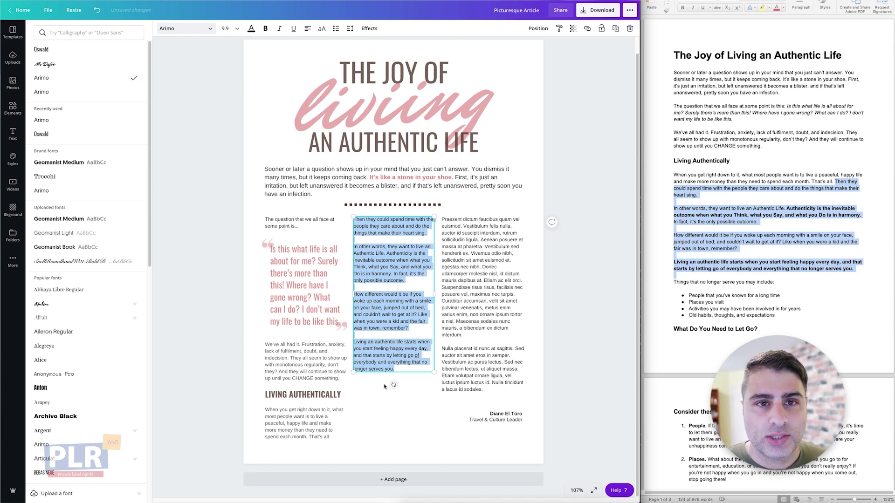
Check the transparency of the first column's lower text and set the second column's transparency to 79 to match
triple_click(303, 361)
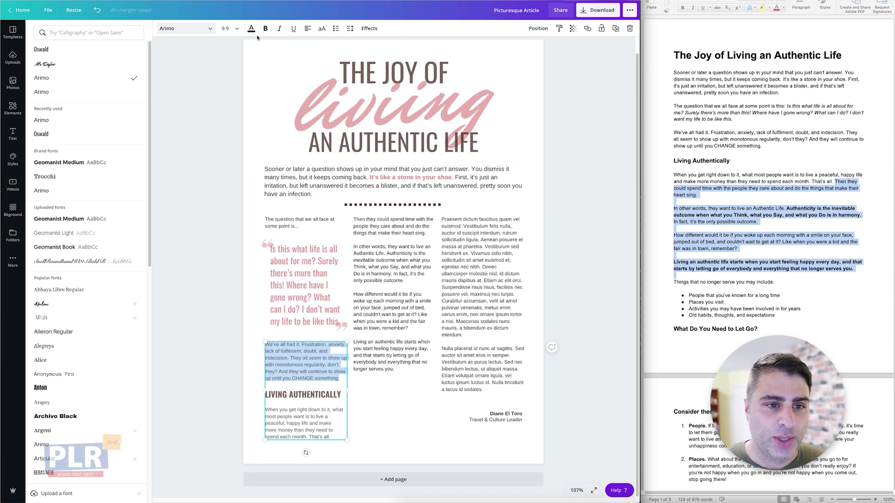
click(572, 29)
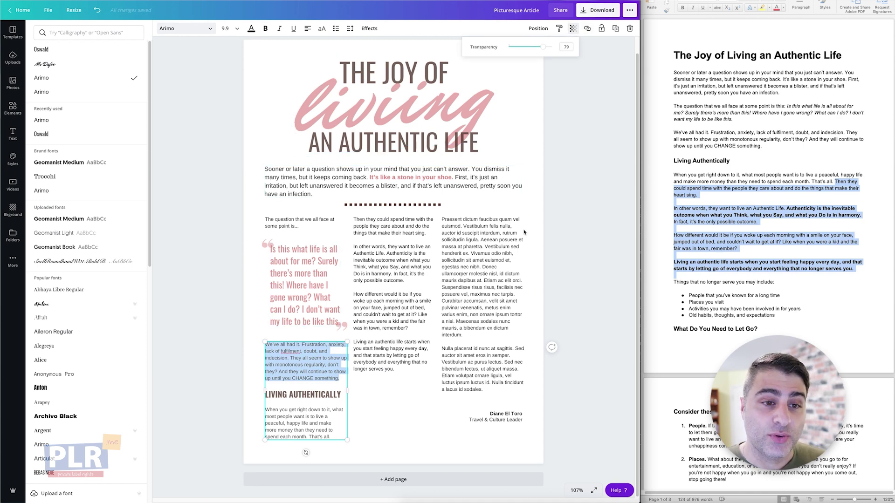
click(414, 264)
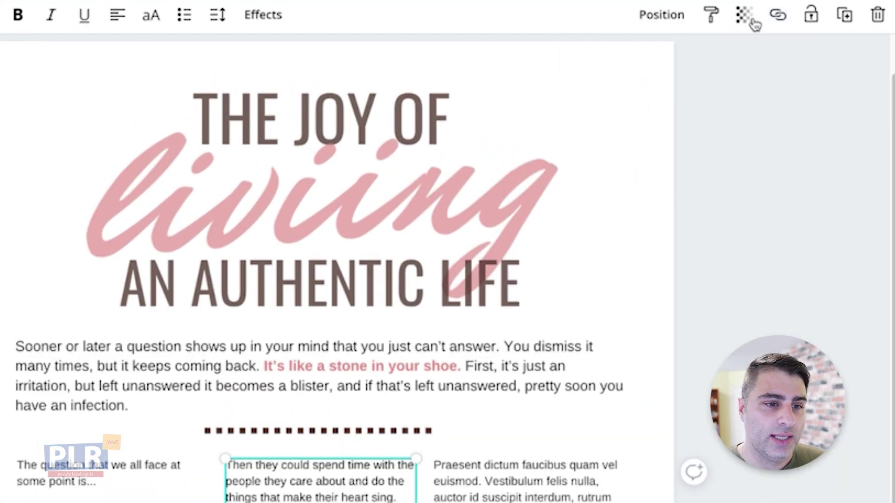
click(754, 24)
double_click(730, 58)
text(79)
key(Return)
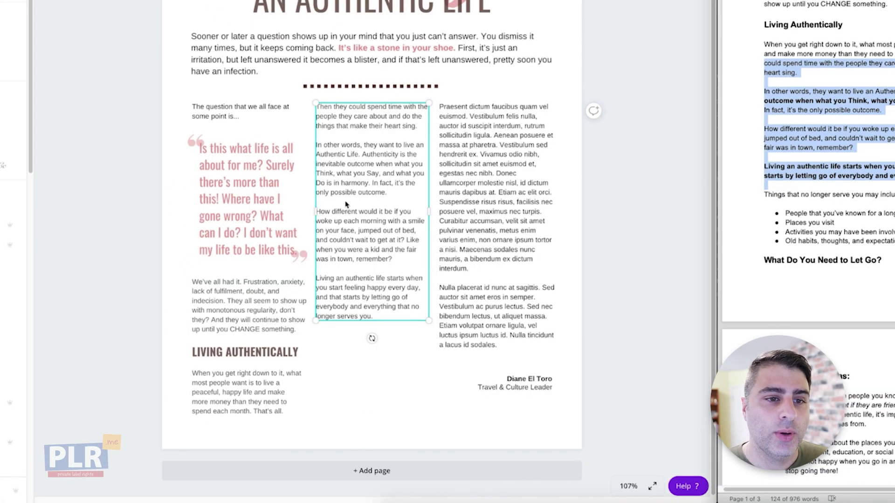
Emphasize the second column's sentence from "Authenticity is the inevitable outcome" to "is in harmony." in bold and the document's pink
click(336, 208)
click(369, 142)
drag(363, 155, 372, 181)
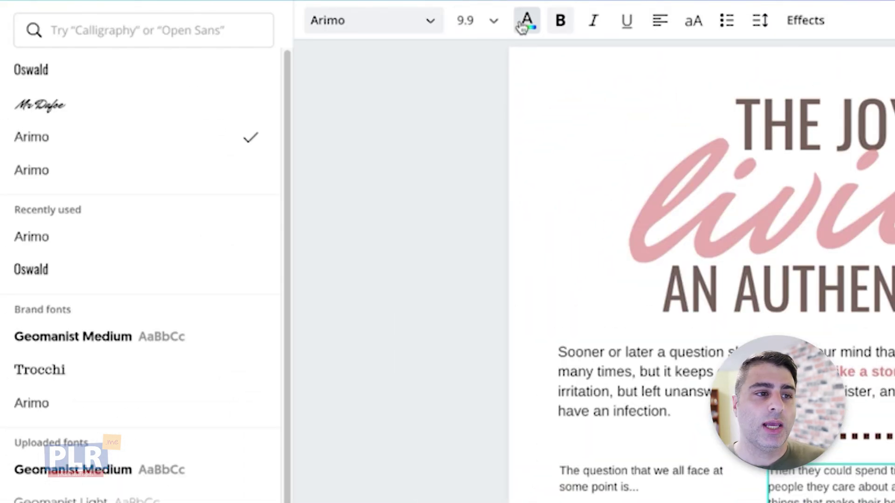
click(525, 24)
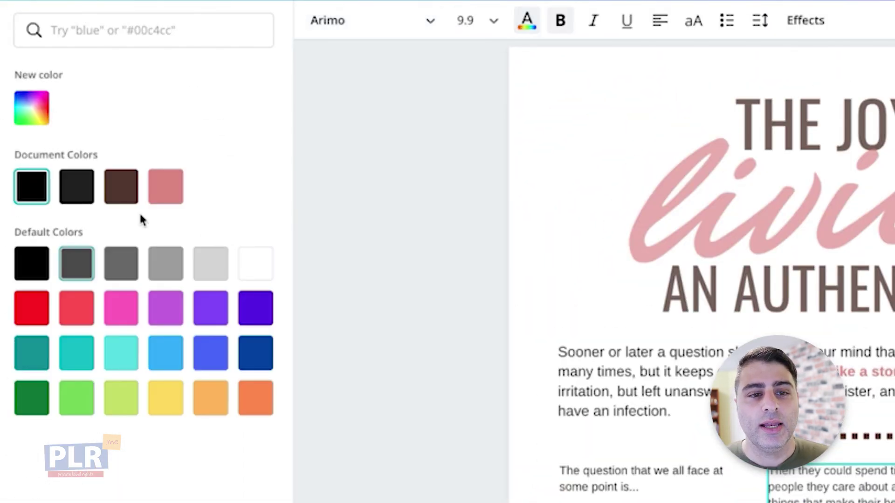
click(179, 195)
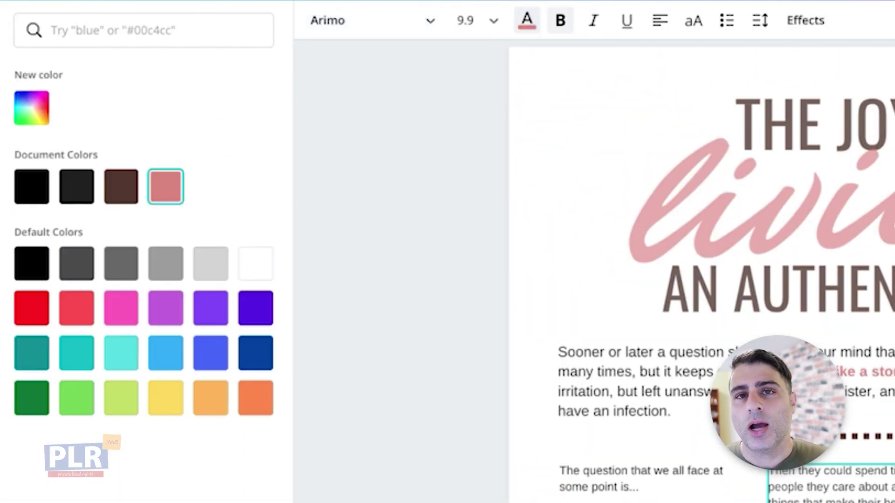
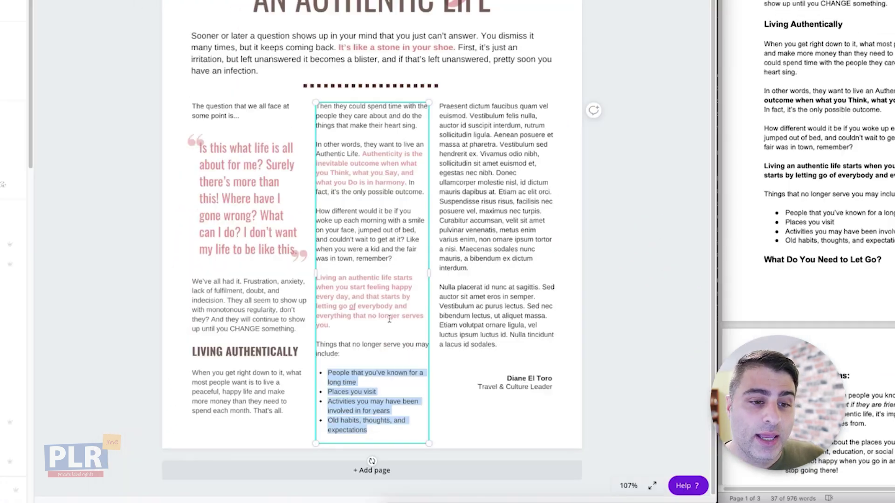
Slightly reduce the font size of the pink paragraph from "Living an authentic life starts" to "no longer serves you."
click(382, 354)
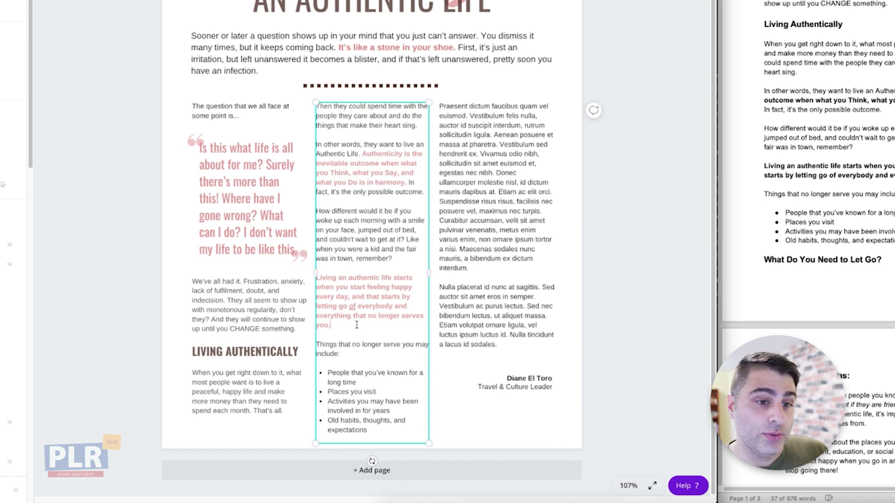
drag(359, 327, 316, 277)
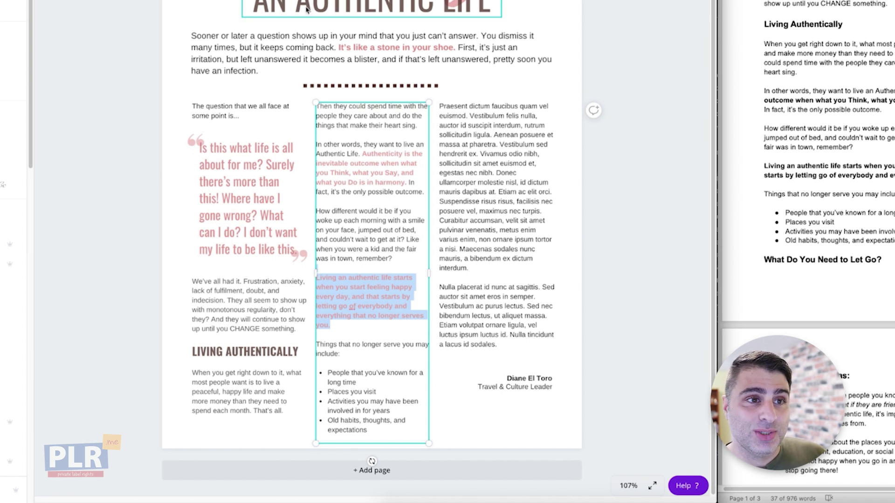
click(156, 0)
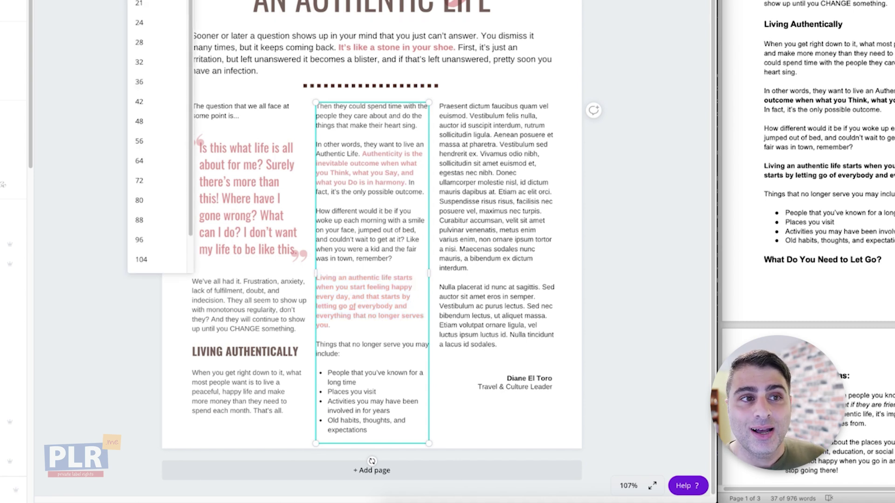
key(Return)
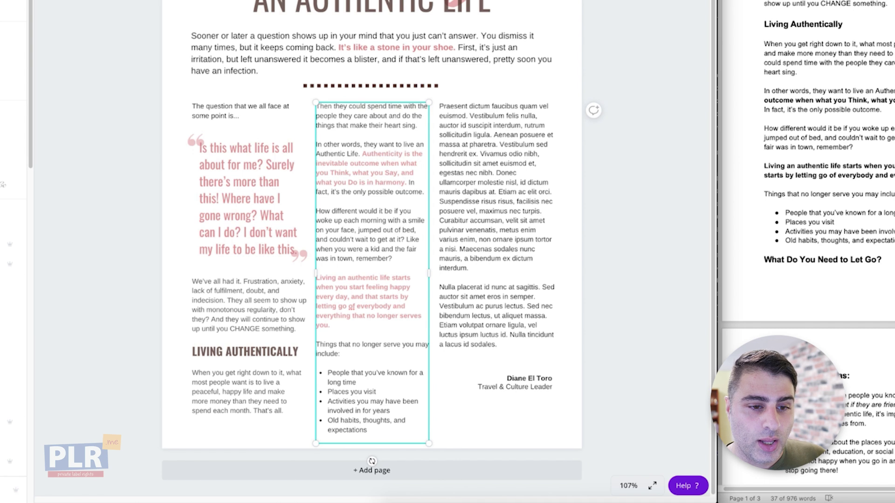
click(156, 1)
key(Return)
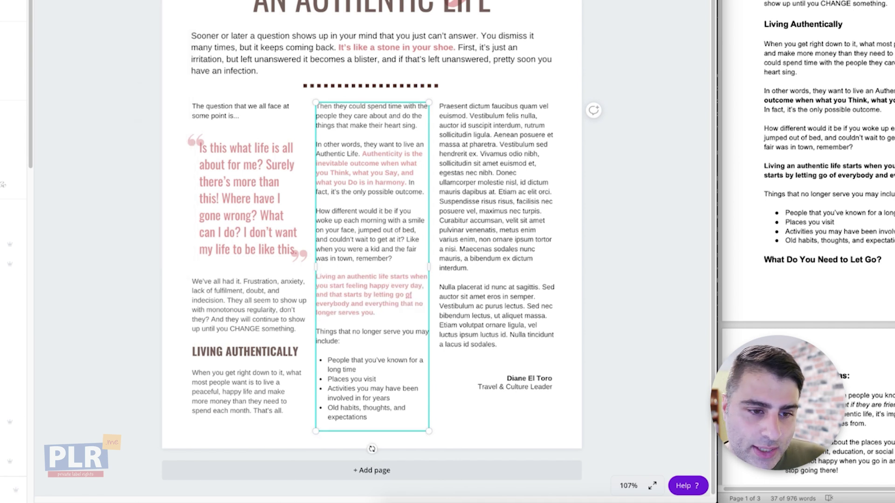
click(595, 301)
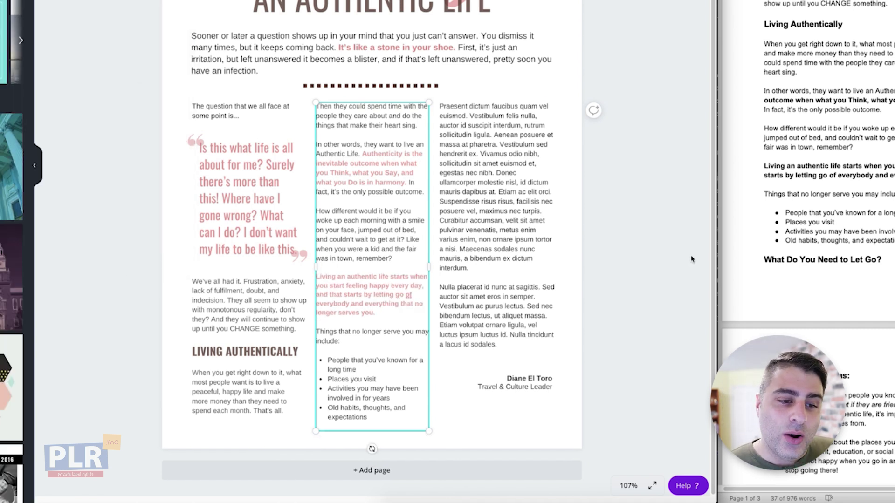
click(621, 229)
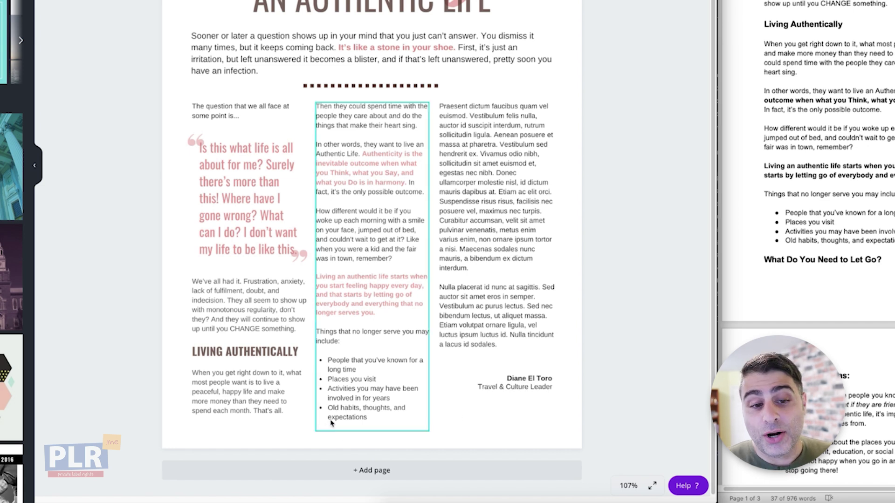
Copy the heading "What Do You Need to Let Go?" from the Word article and paste it over the third column's first placeholder paragraph
drag(764, 194, 816, 255)
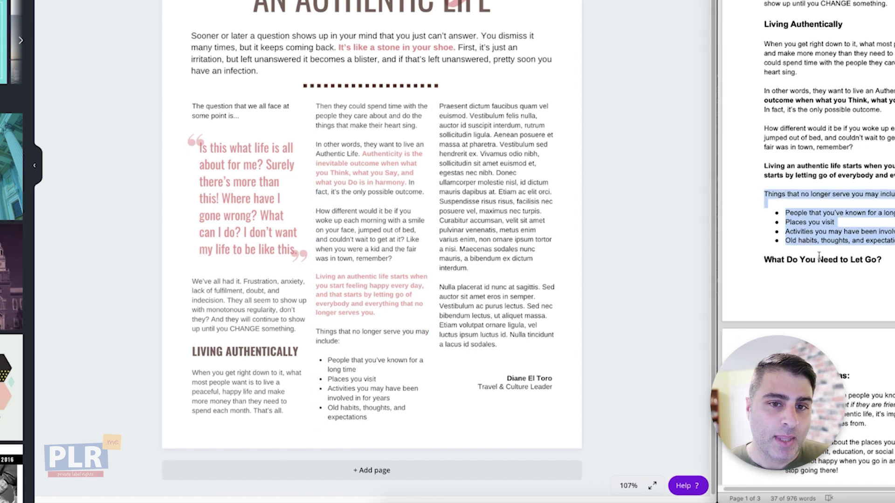
scroll(806, 233, down, 2)
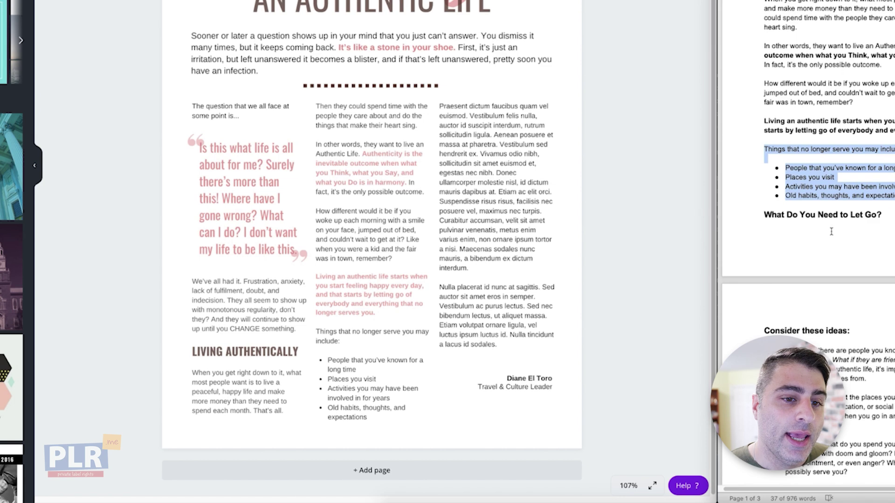
triple_click(771, 215)
key(ctrl+c)
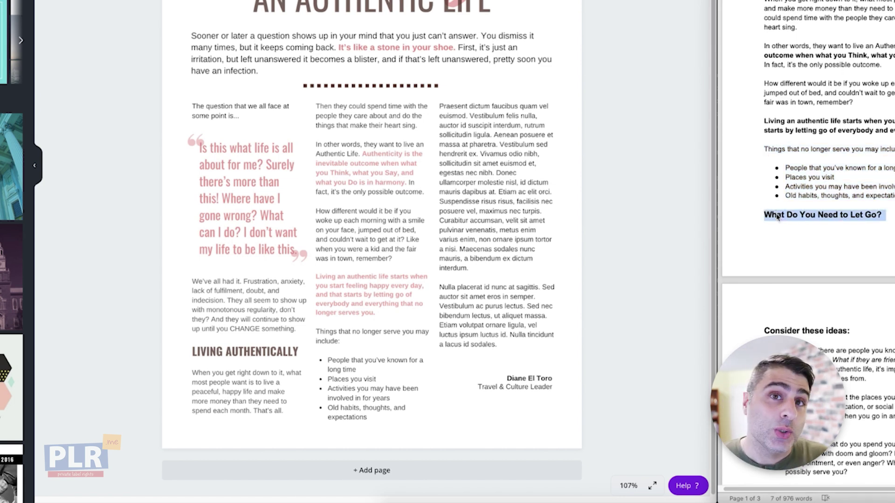
triple_click(476, 178)
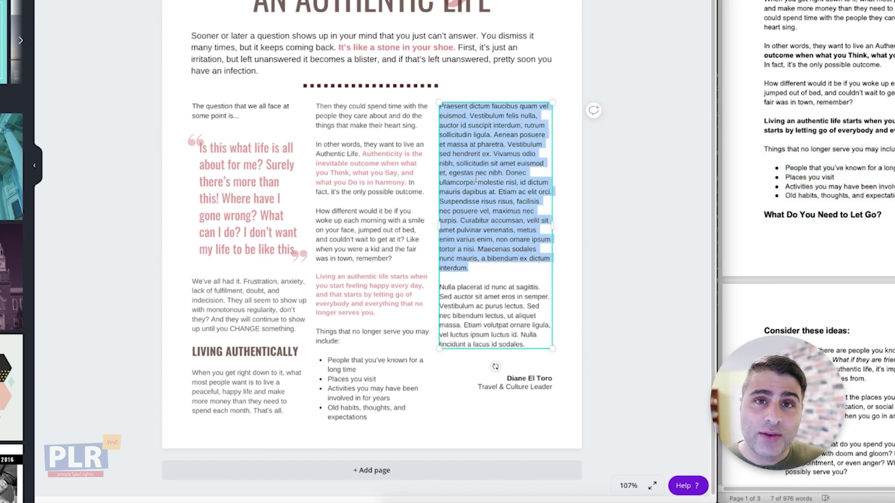
key(ctrl+v)
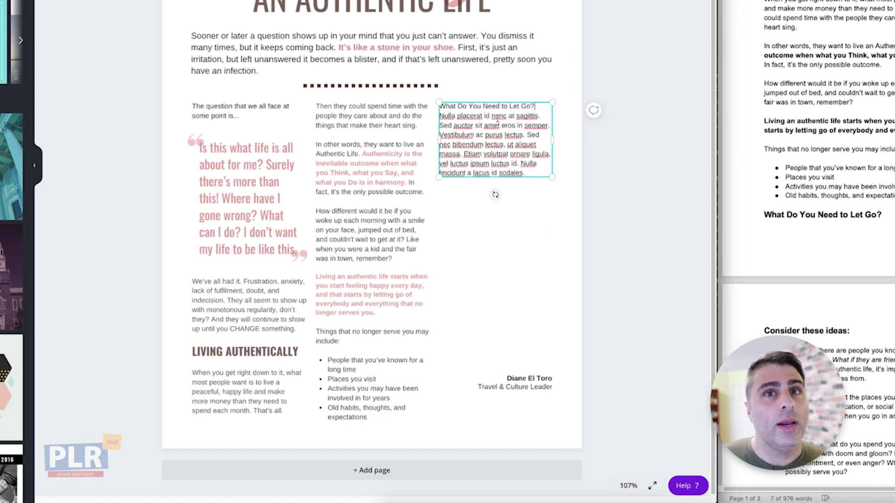
Delete the remaining placeholder text in the third column and leave blank lines below the pasted heading
key(ctrl+shift+End)
key(Delete)
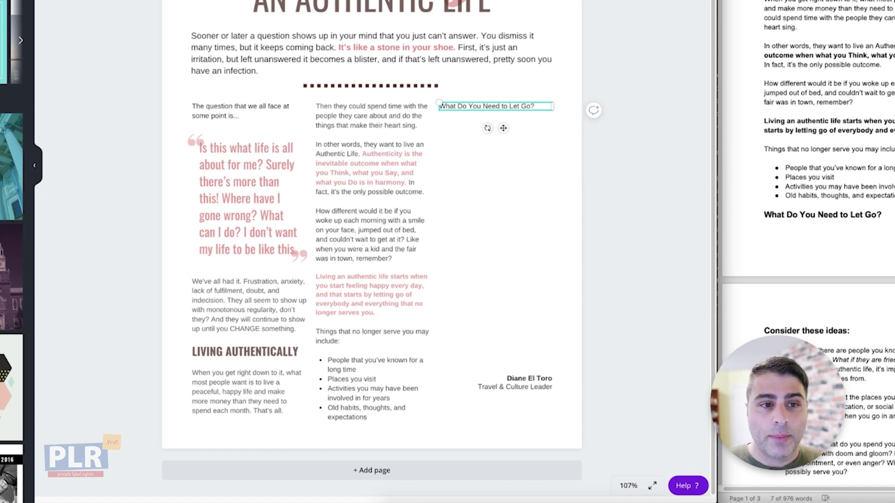
key(Return)
key(Return)
key(BackSpace)
key(BackSpace)
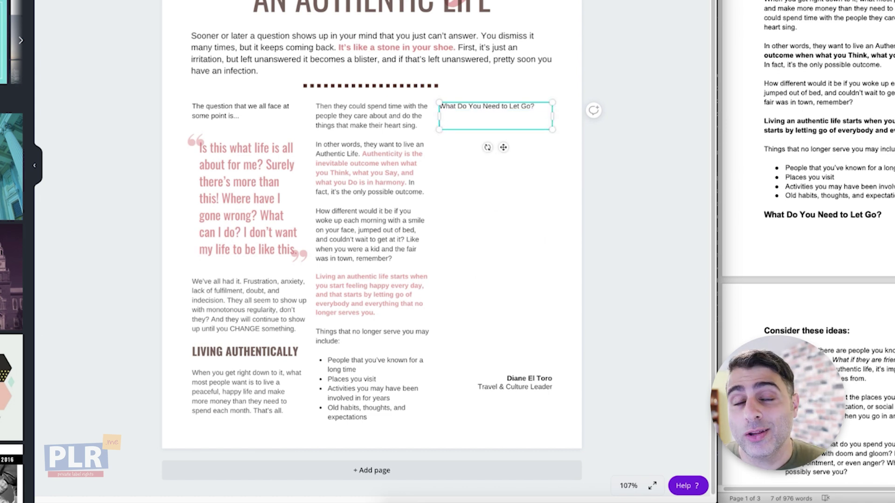
Copy the Word text from "Consider these ideas:" through the Thoughts item below the third column's heading and match its font to the body text
scroll(818, 255, down, 2)
click(771, 290)
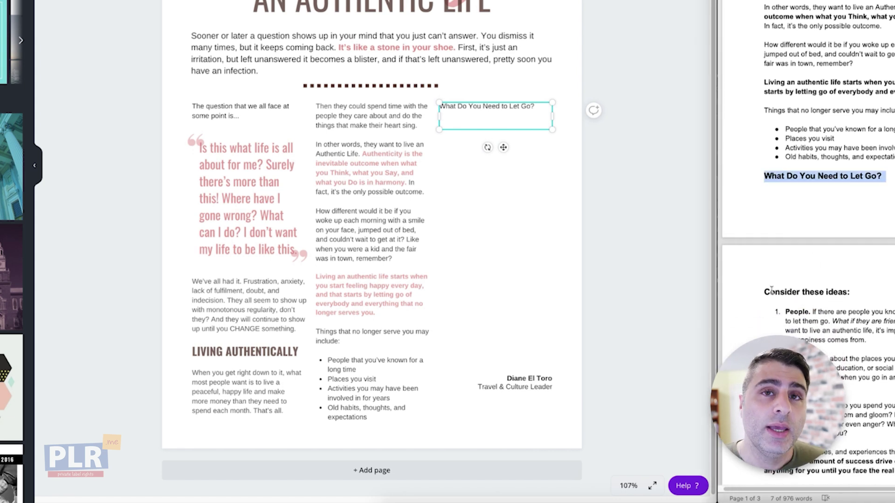
click(763, 294)
shift+click(860, 430)
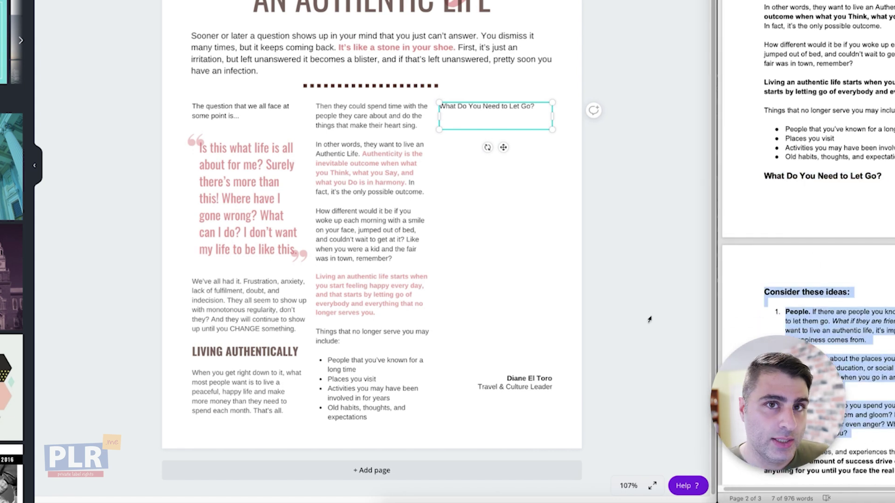
click(455, 105)
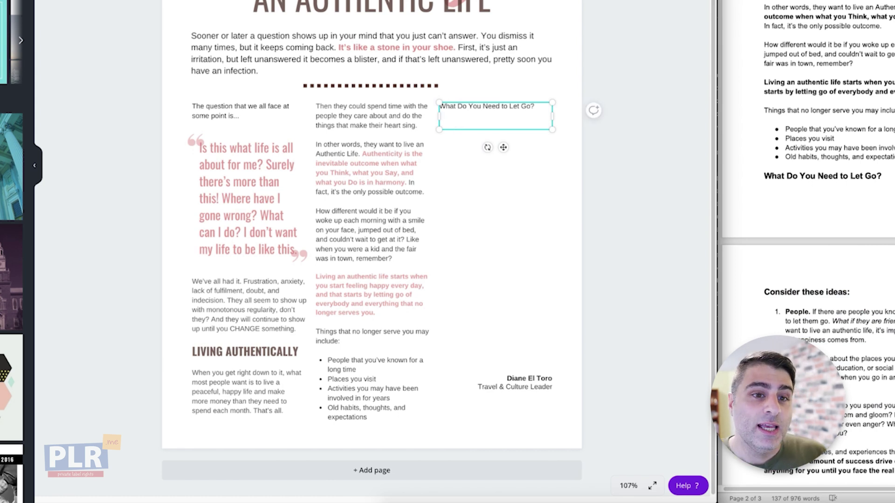
text(Consider these ideas:  1. People. If there are people you know who no longer make you happy, it’s time to let them go. What if they are friends? What if they are family? If you really want to live an authentic life, it’s important to face the reality of where your unhappiness comes from.  2. Places. What about the places you visit? Are there places you go to for entertainment, education, or social recreation that you don’t really enjoy? If you’re not happy when you go in and you’re not happy when you come out, stop going there!  3. Thoughts. What do you spend your time thinking about? Is your mind permeated with doom and gloom? Do your thoughts create anxiety, disappointment, or even anger? Why dwell on any of that? How can that possibly serve you?)
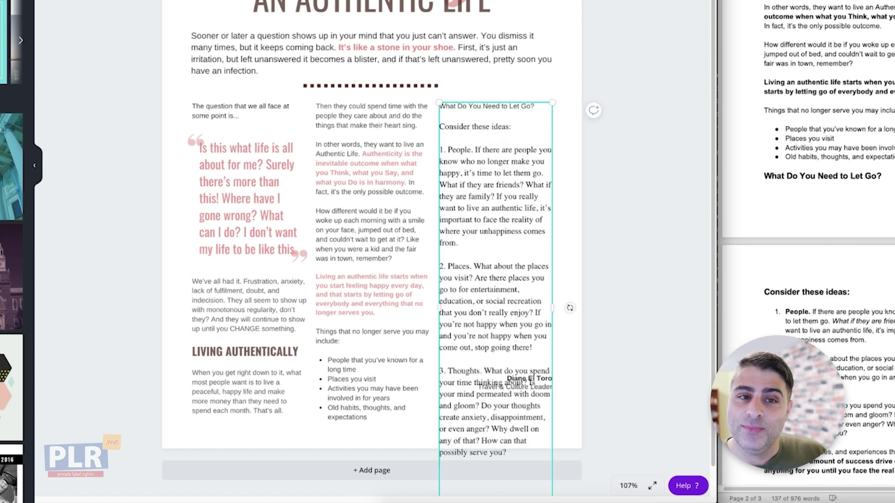
shift+click(453, 120)
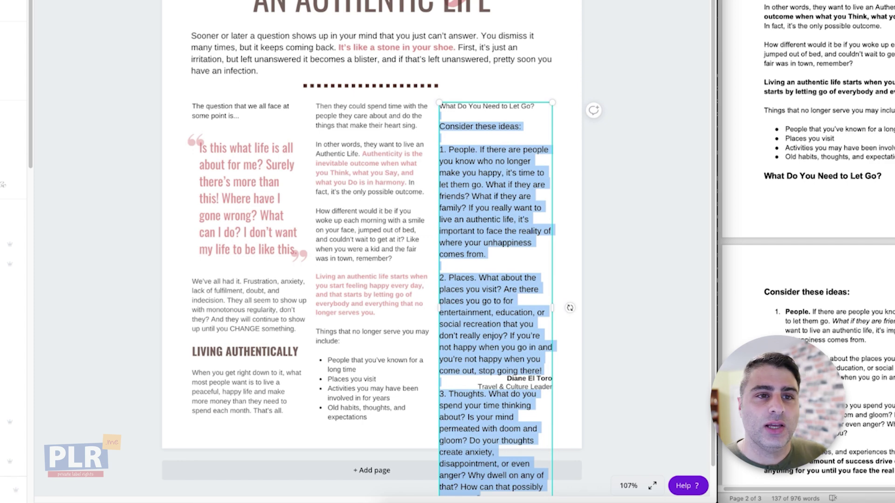
key(Return)
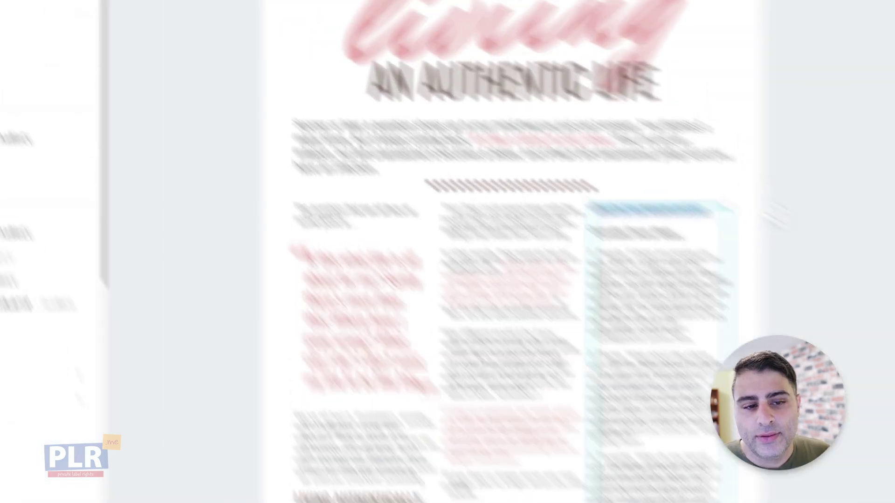
Set the third column's heading "What Do You Need to Let Go?" in Oswald at size 16
click(400, 24)
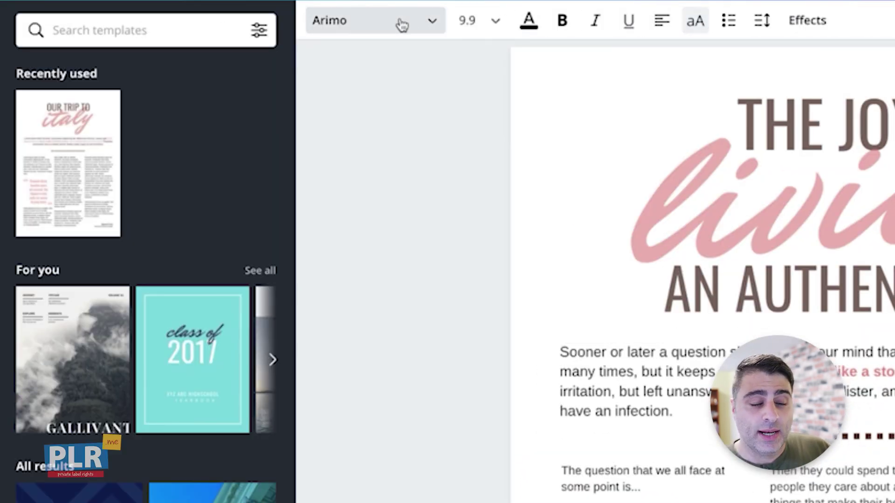
click(401, 24)
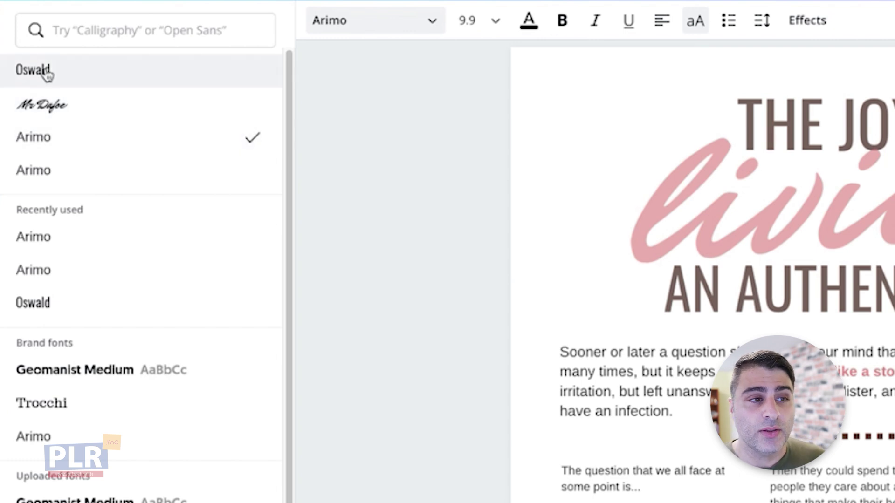
click(62, 84)
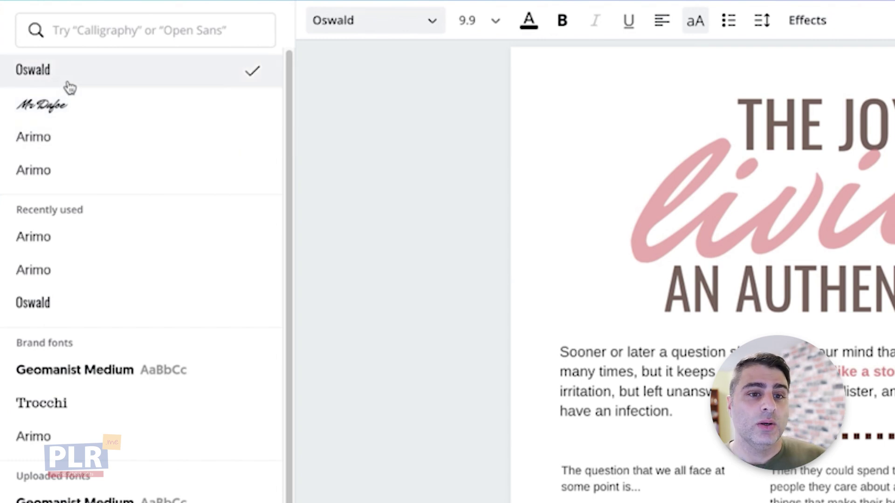
click(479, 24)
text(16)
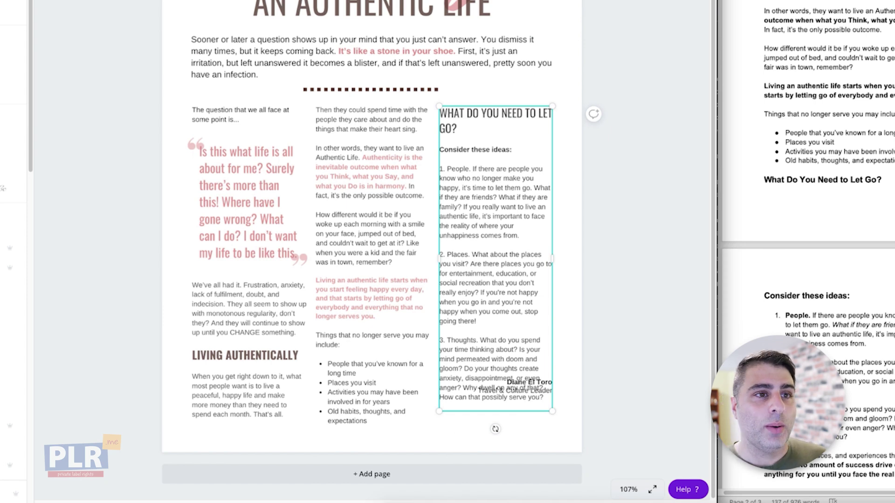
Reduce the font size of the third column's heading in small steps until it fits on one line
click(156, 1)
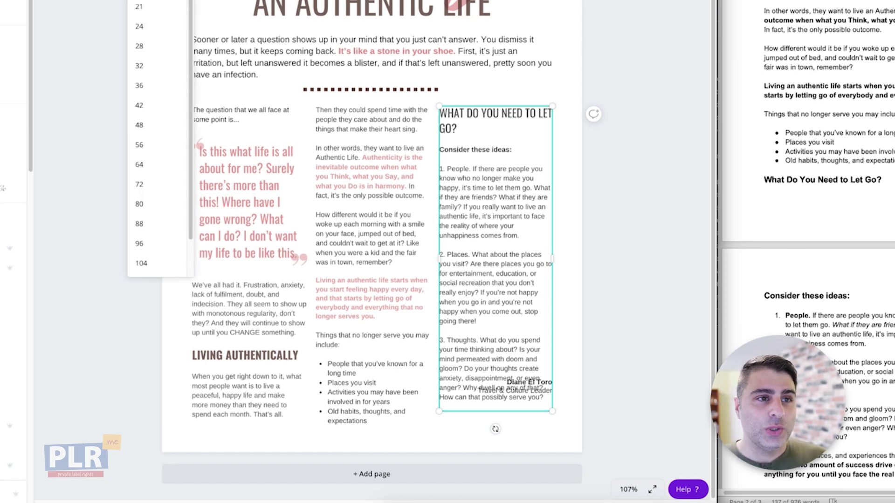
key(Return)
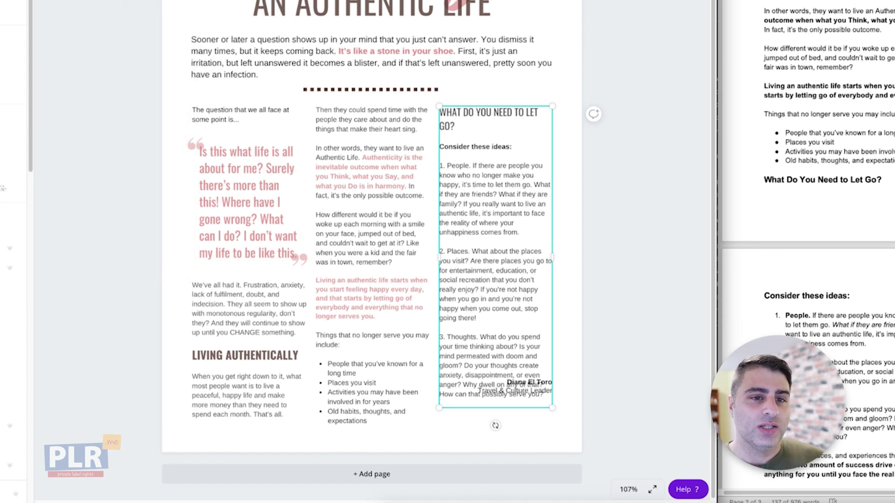
click(156, 1)
key(Return)
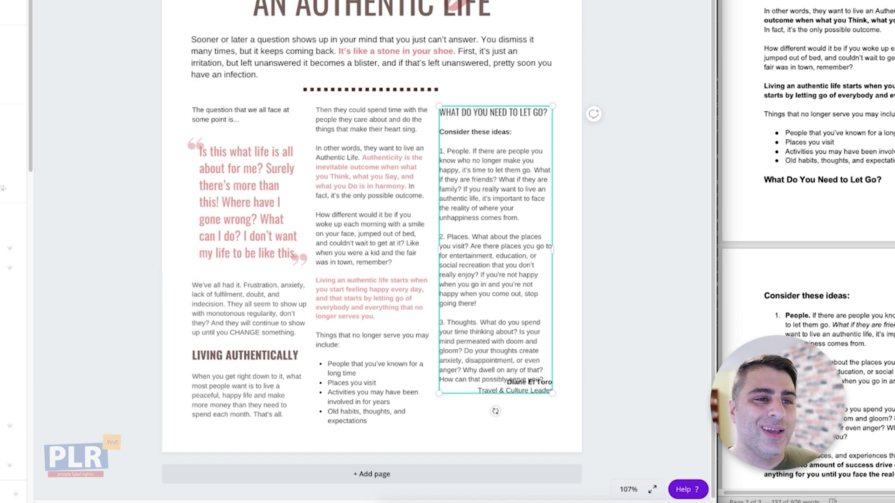
Make the heading "What Do You Need to Let Go?" bold and shrink it slightly to keep it on one line
triple_click(474, 117)
key(ctrl+b)
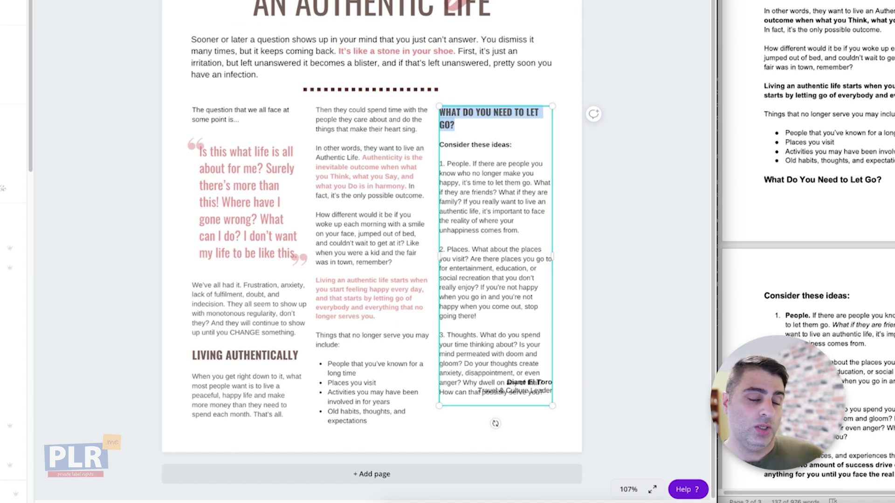
click(156, 0)
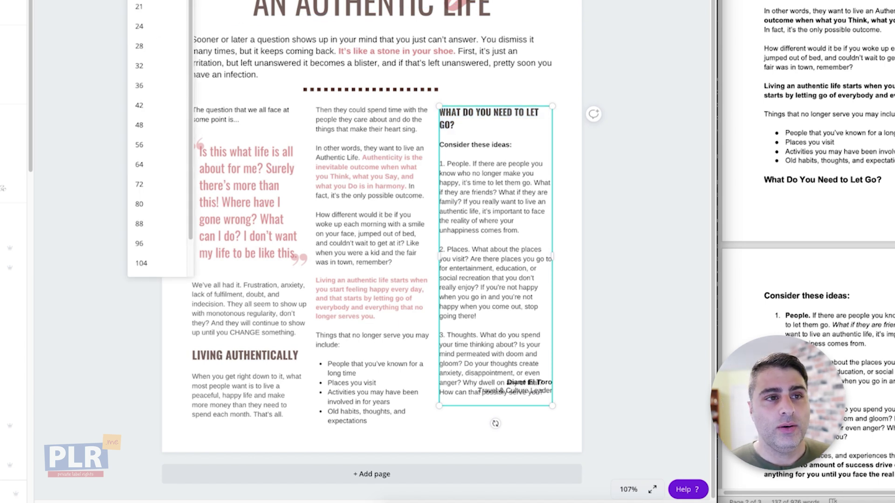
key(Return)
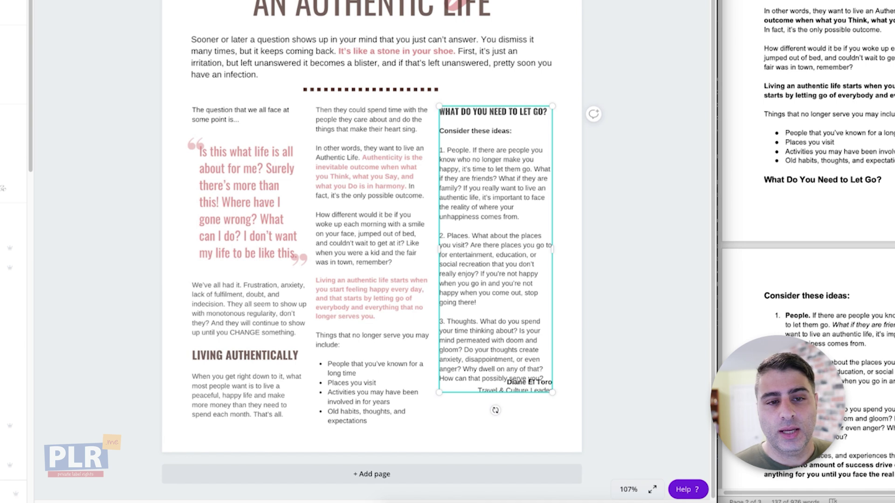
Color the heading "What Do You Need to Let Go?" in the same brown as "Living Authentically"
click(189, 0)
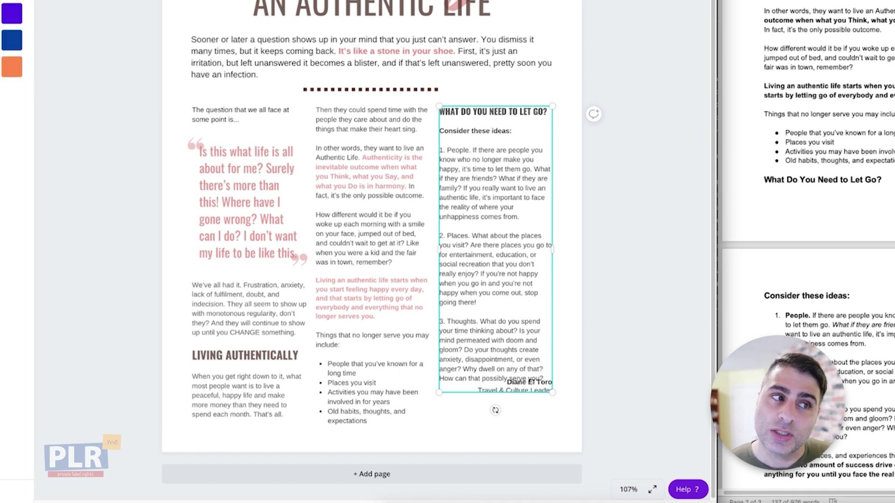
triple_click(468, 111)
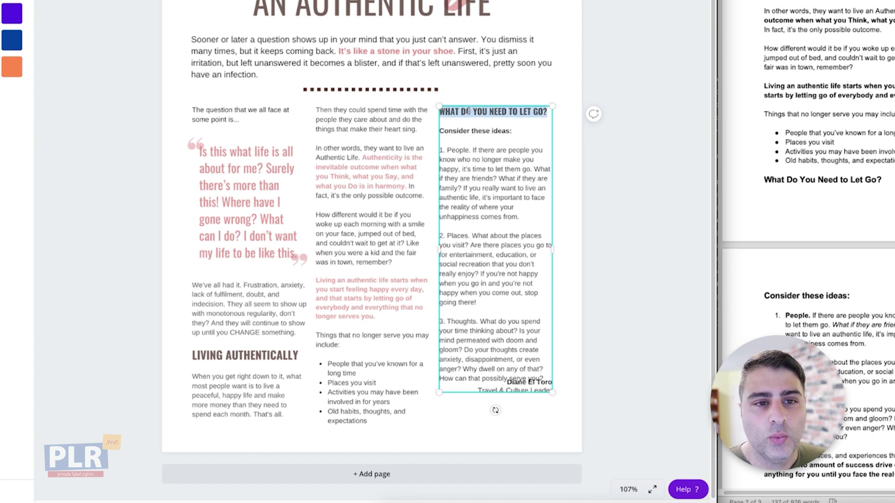
click(489, 135)
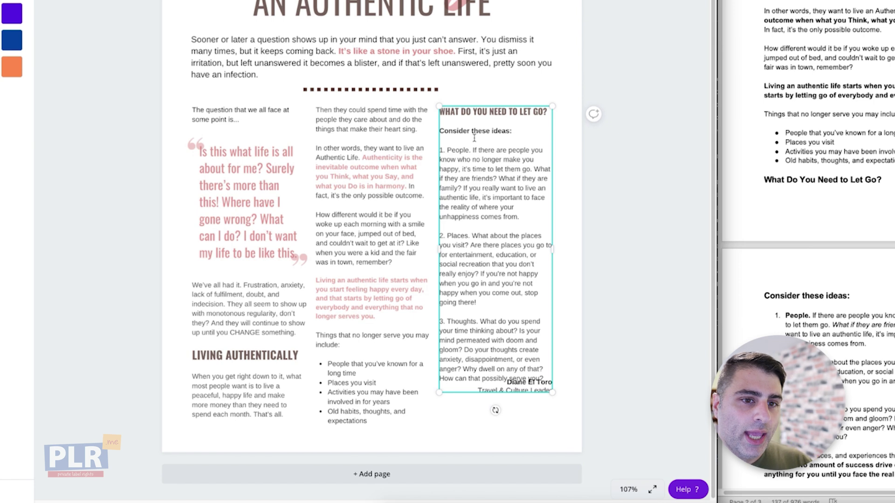
Turn the People paragraph into a numbered list item and delete its typed "1."
key(shift+Home)
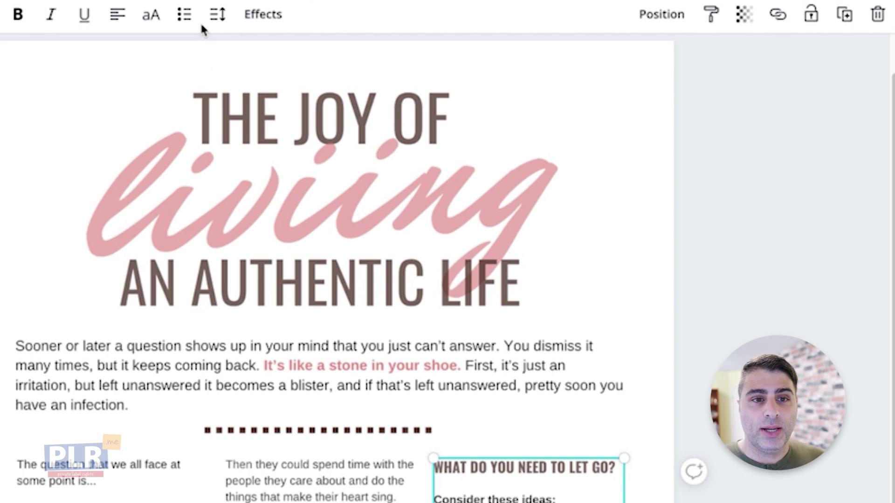
click(191, 27)
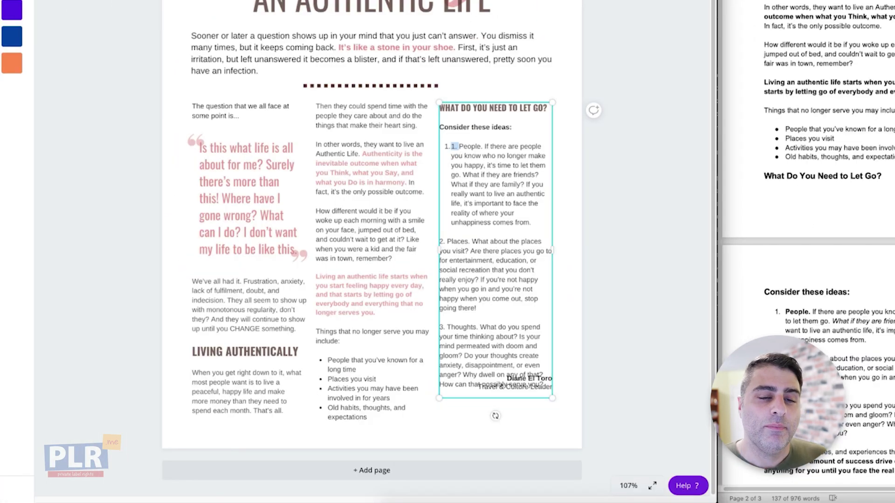
key(BackSpace)
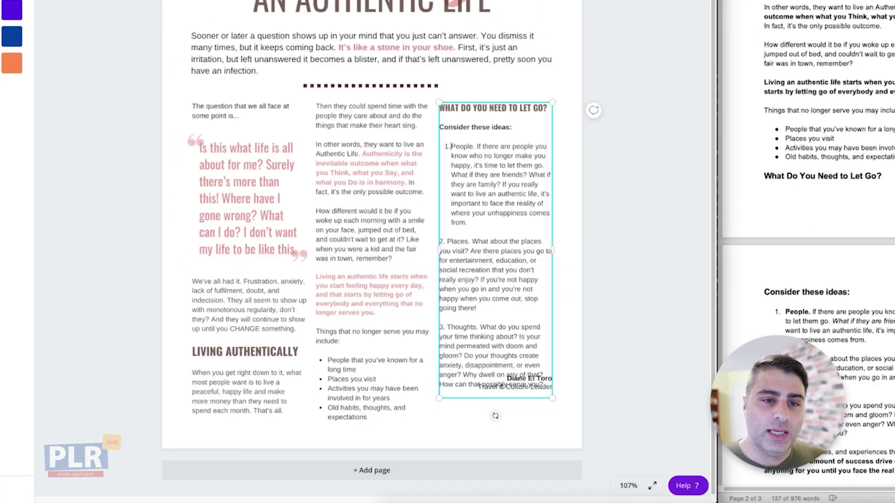
Remove the blank line and the typed "2." before Places, starting that paragraph directly on the line below the People paragraph
click(475, 224)
key(Delete)
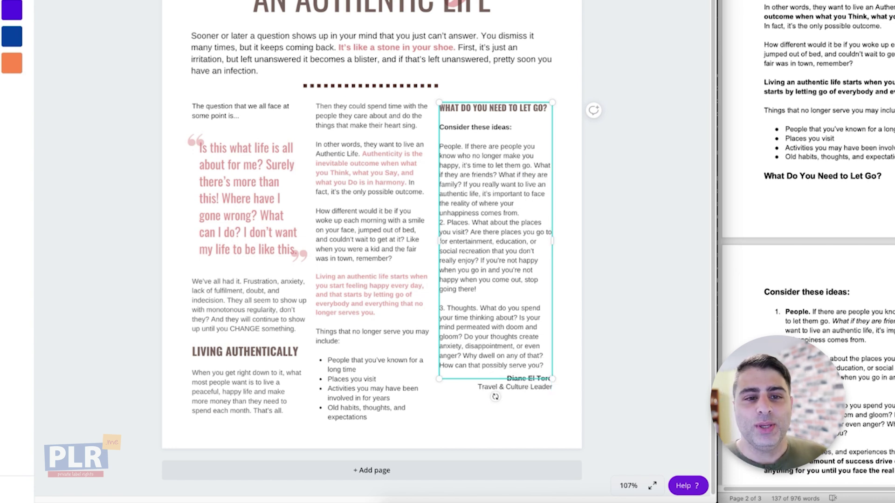
key(Delete)
key(Delete)
key(Delete)
key(Delete)
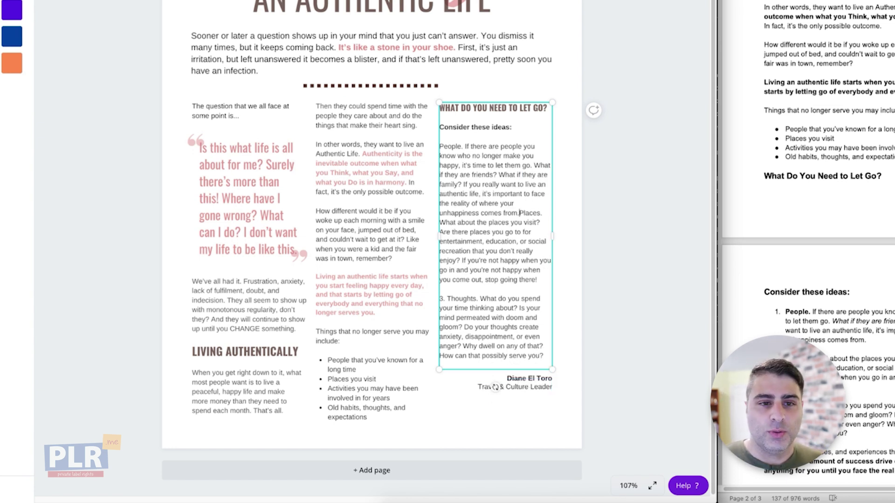
key(Return)
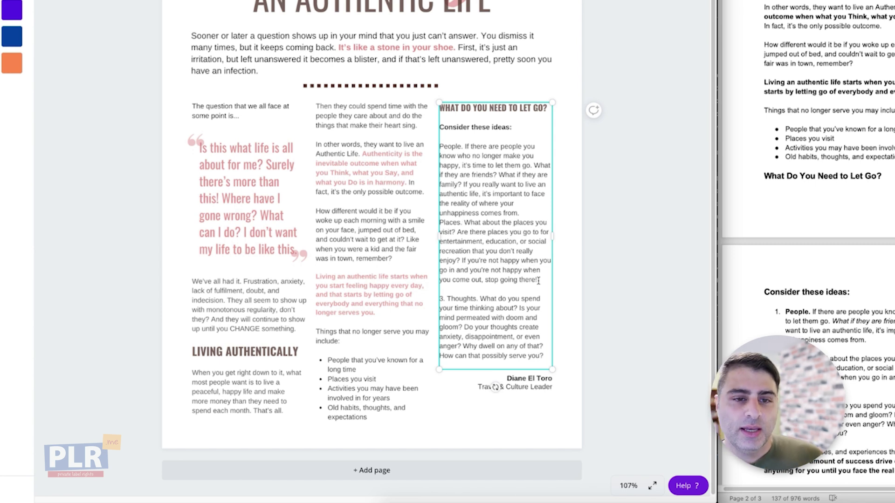
Format the People and Places paragraphs as a numbered list with an unnumbered blank line between them
drag(539, 281, 434, 145)
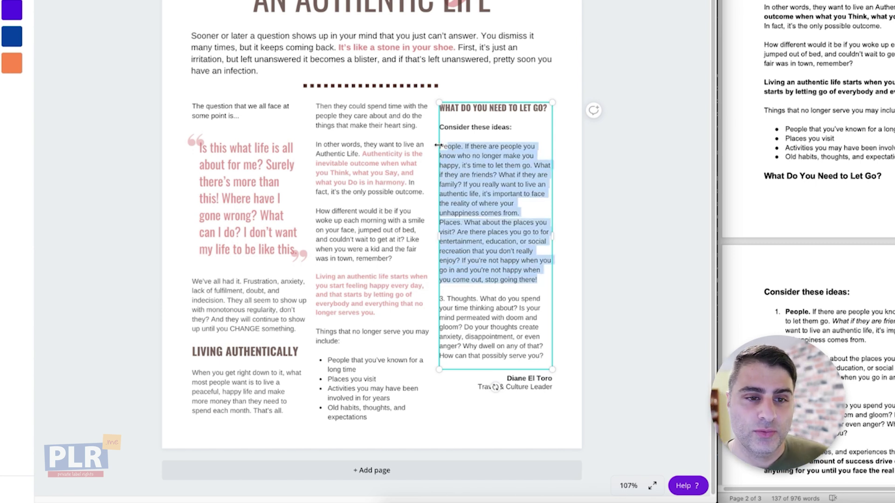
key(ctrl+shift+8)
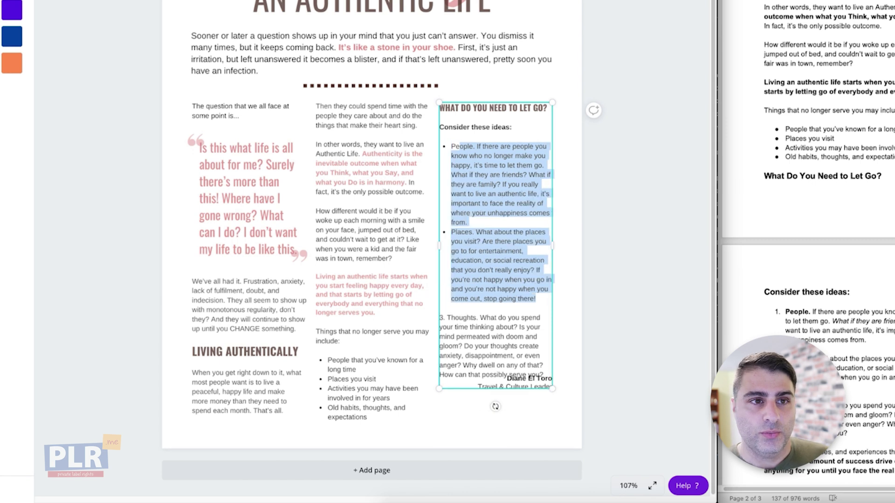
key(ctrl+shift+7)
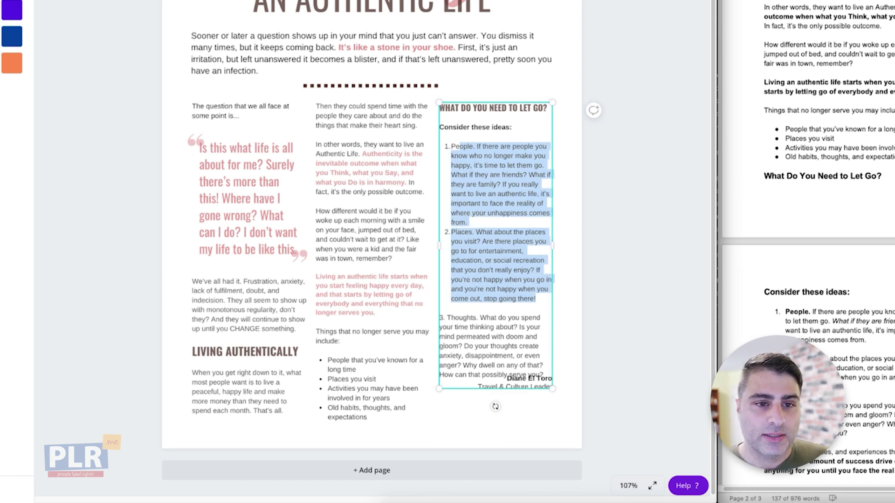
click(503, 217)
key(Return)
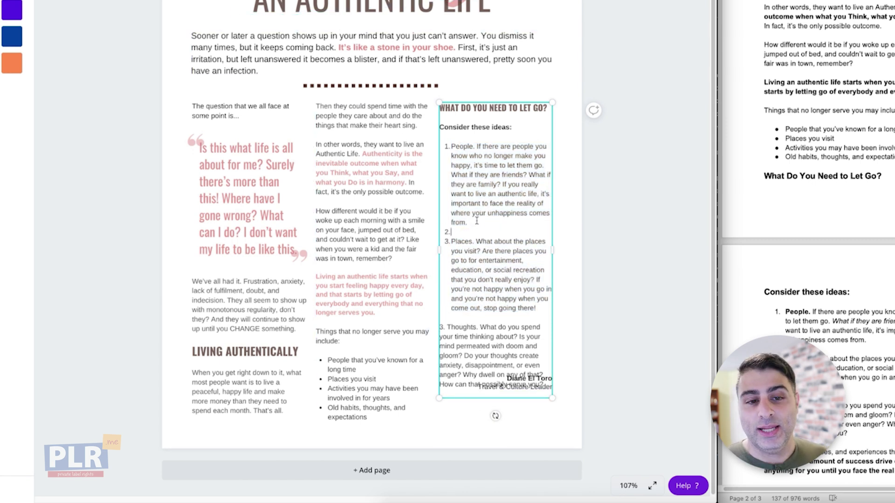
key(BackSpace)
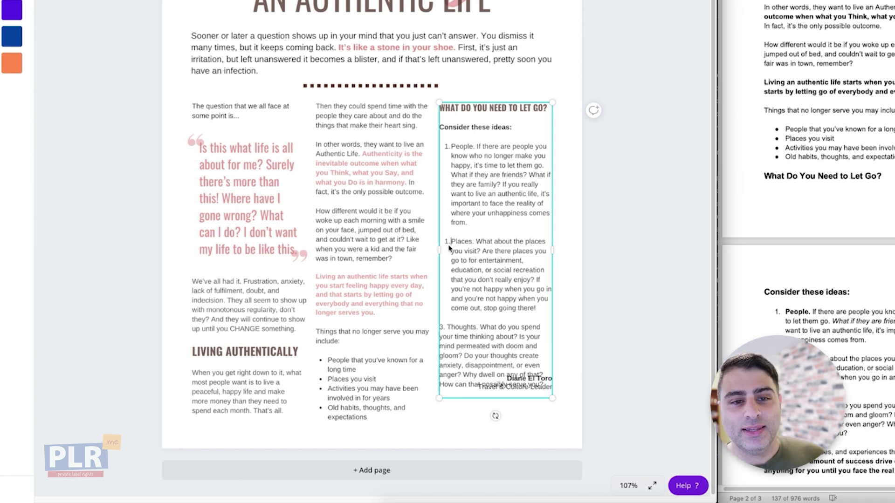
Change the People and Places items from numbered to bulleted list items
click(460, 146)
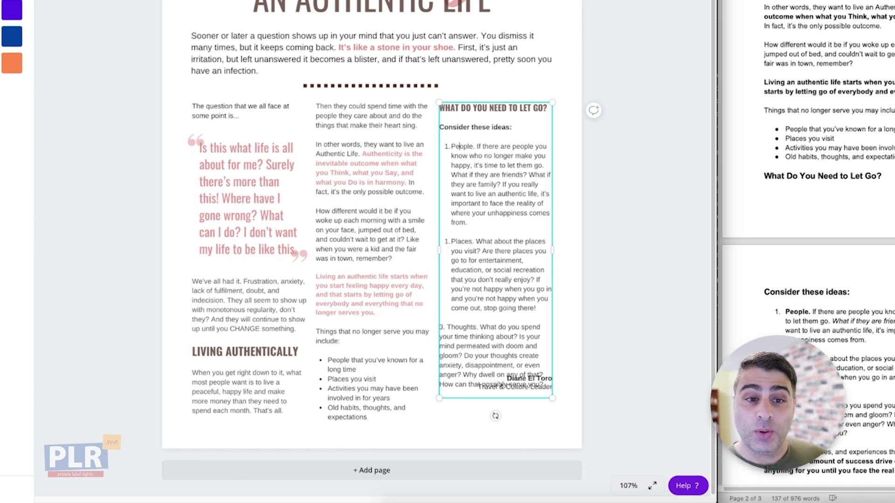
key(super+shift+7)
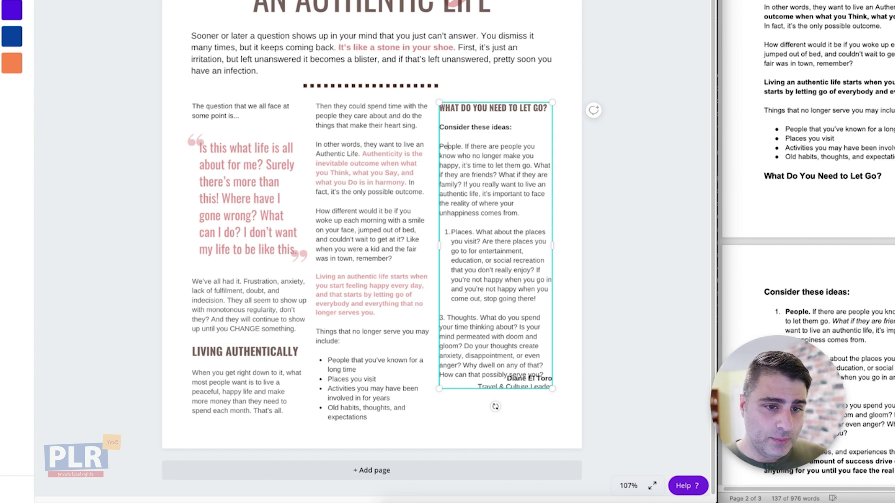
key(ctrl+shift+8)
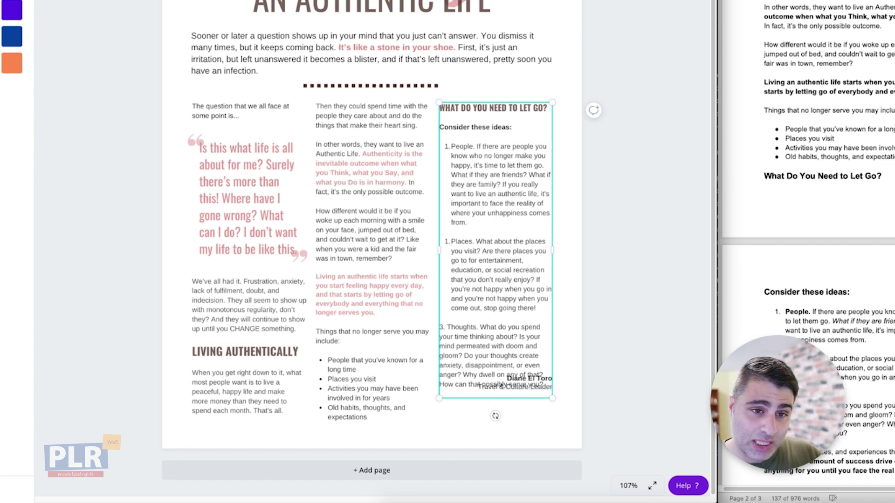
key(ctrl+shift+7)
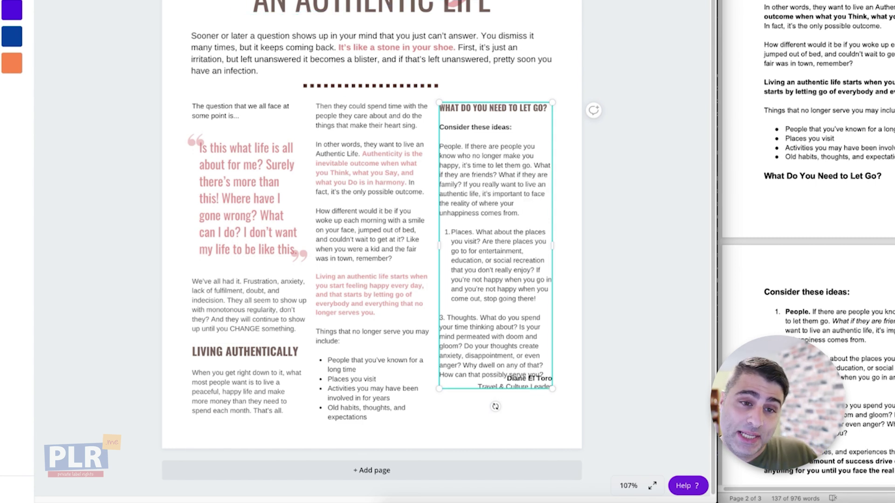
key(ctrl+shift+8)
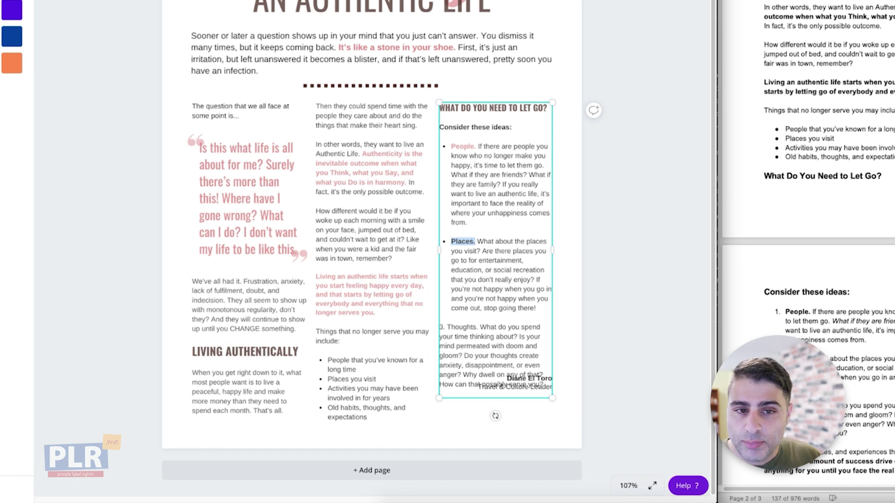
Colour "Places." pink, and turn the Thoughts paragraph into a bulleted item without its typed "3."
click(5, 2)
click(444, 327)
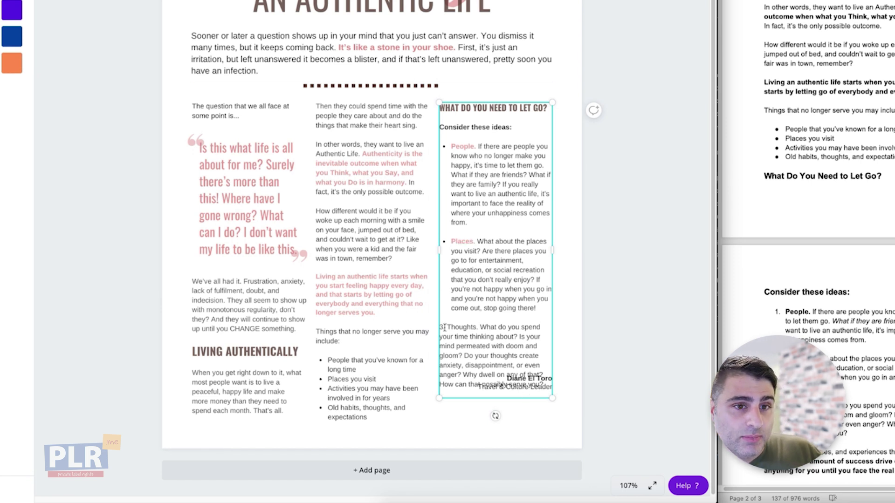
key(BackSpace)
key(BackSpace)
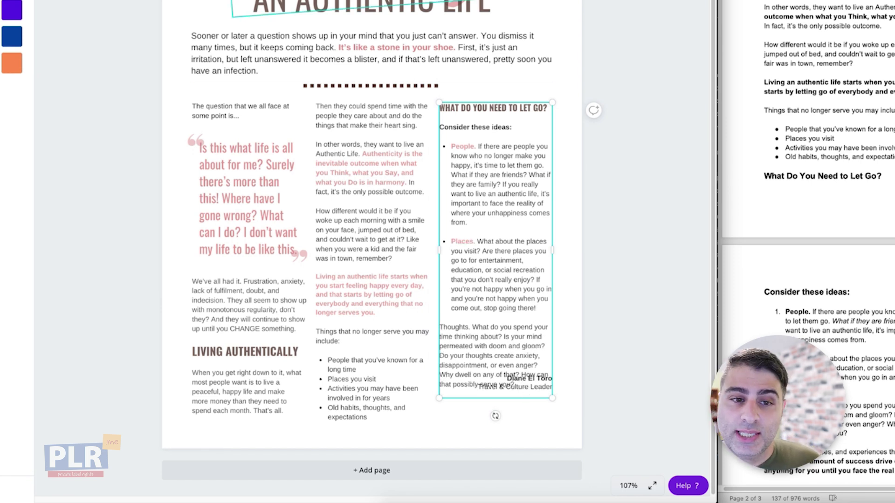
key(ctrl+shift+8)
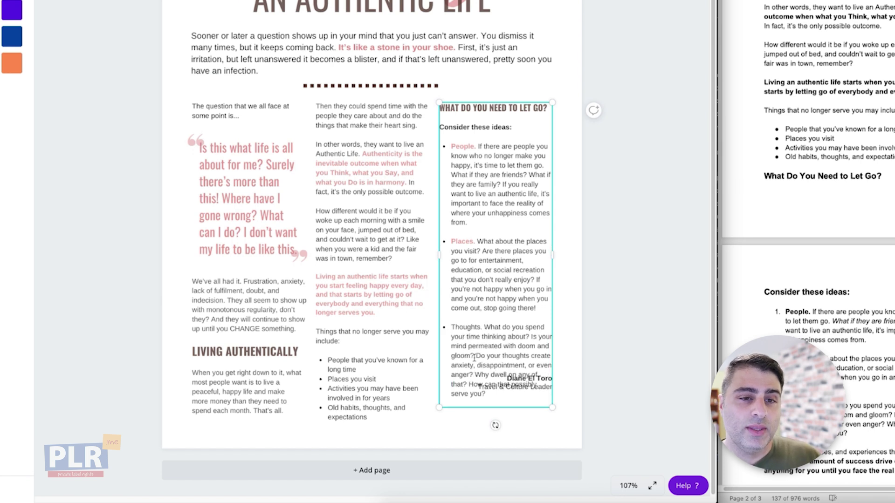
Style the word "Thoughts." in bold pink to match the People and Places lead-ins
double_click(473, 327)
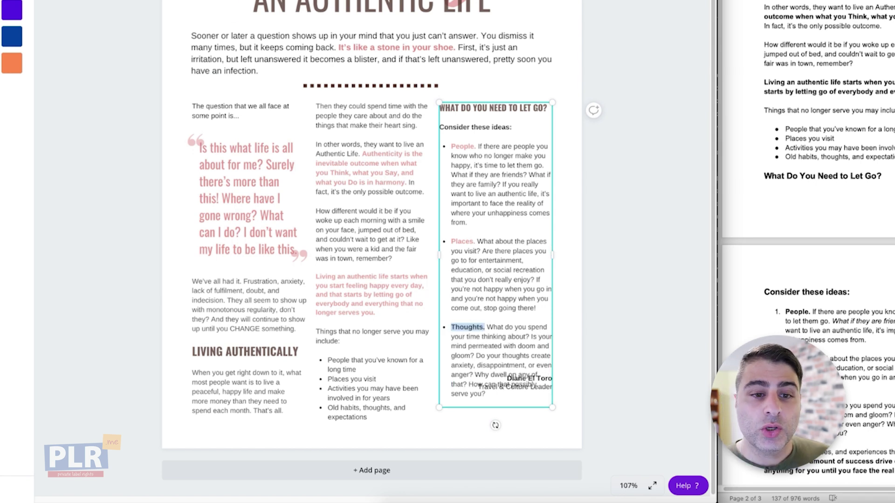
key(ctrl+alt+v)
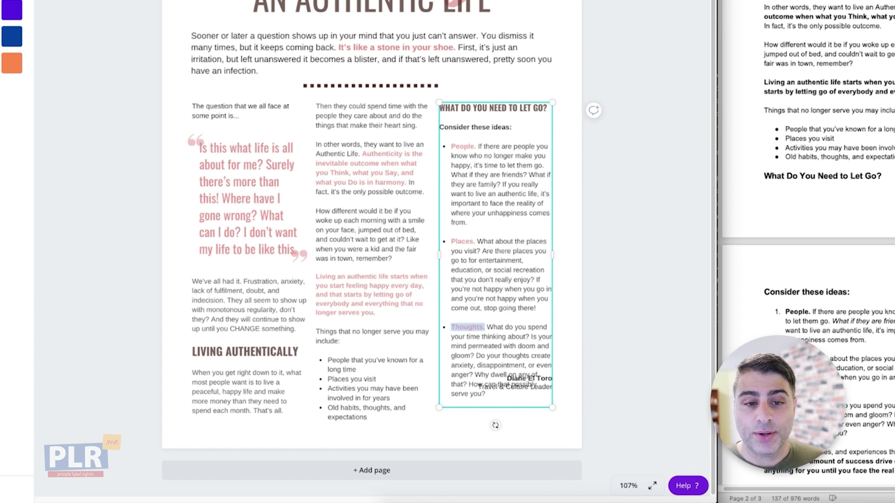
click(549, 381)
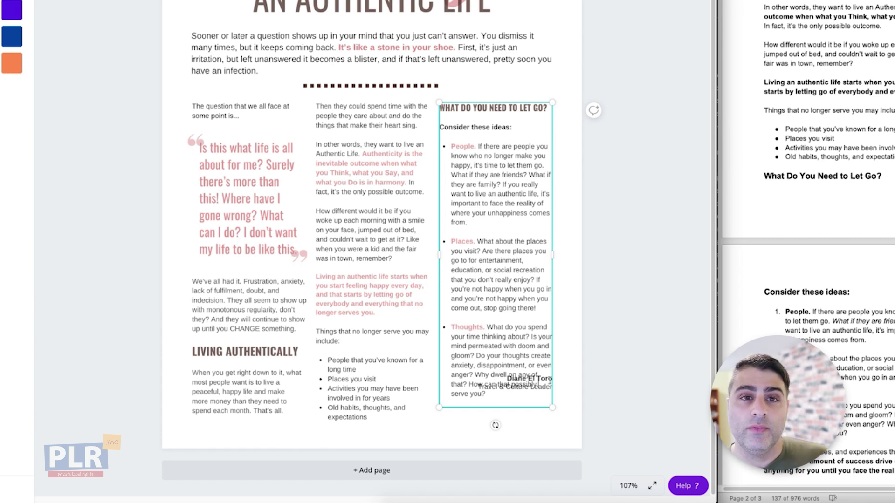
click(585, 385)
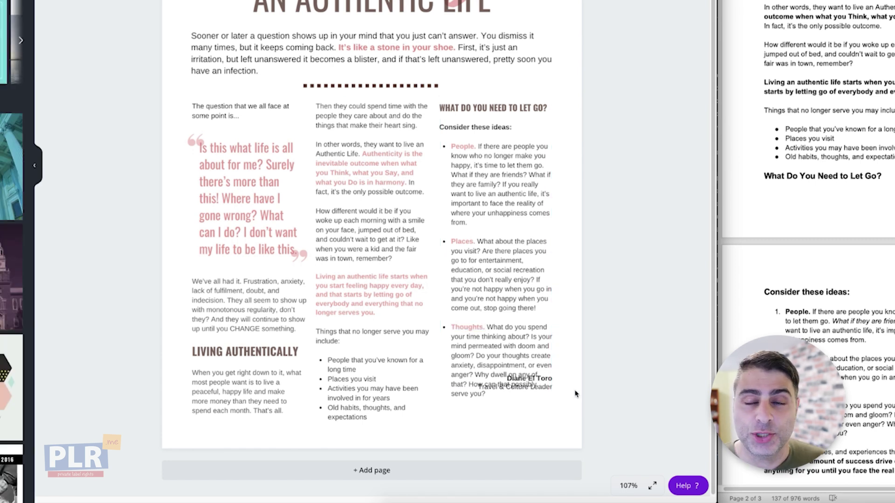
Move the author credit below the Thoughts paragraph and replace its two lines with the author's name and "website.com"
drag(533, 385, 542, 418)
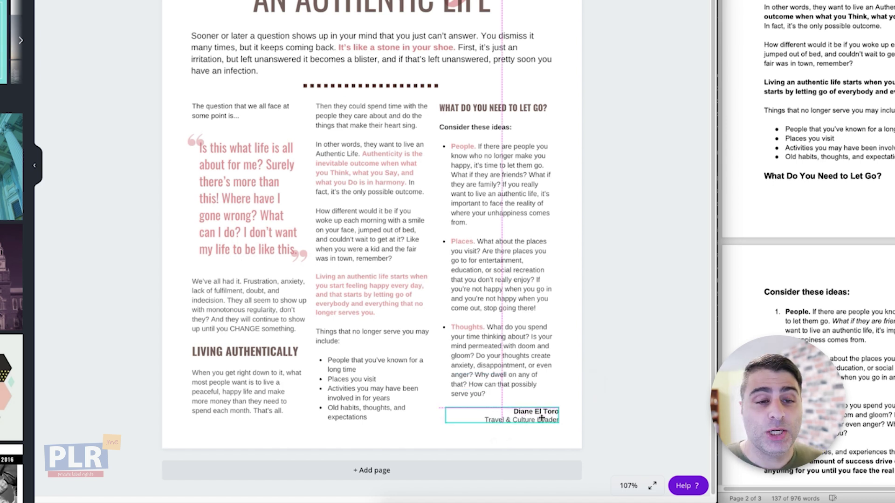
triple_click(522, 410)
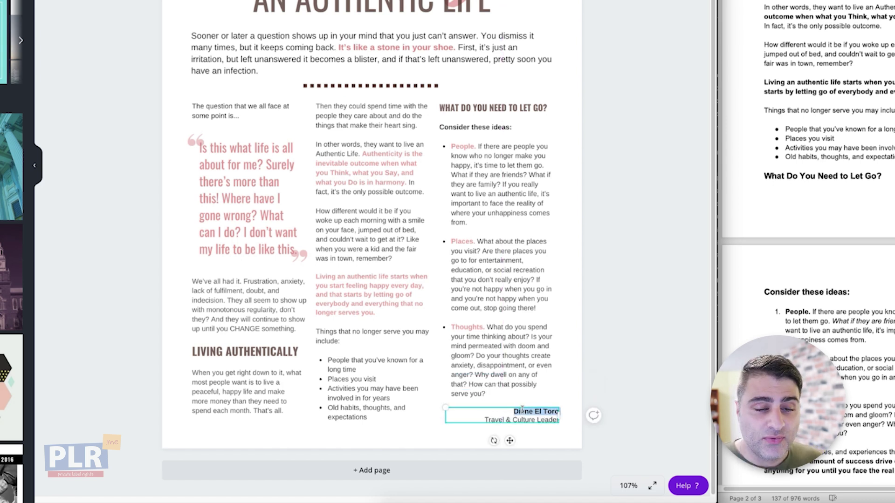
text(John Smith)
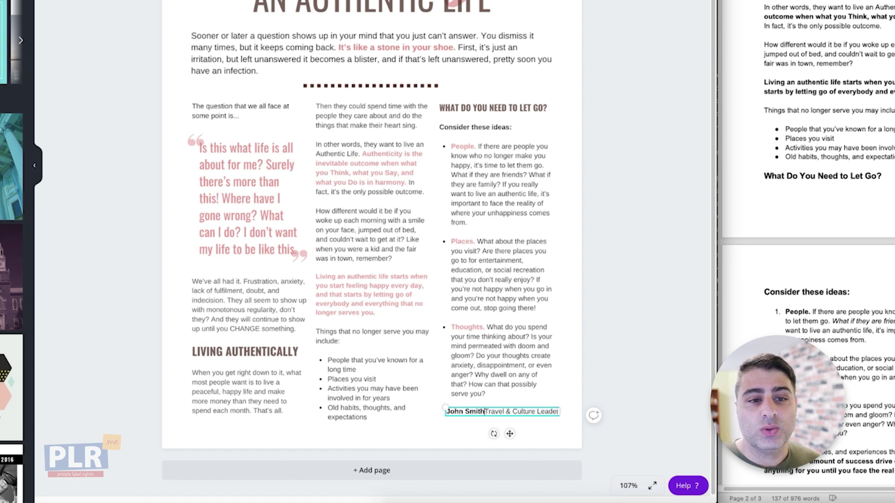
drag(484, 419, 557, 420)
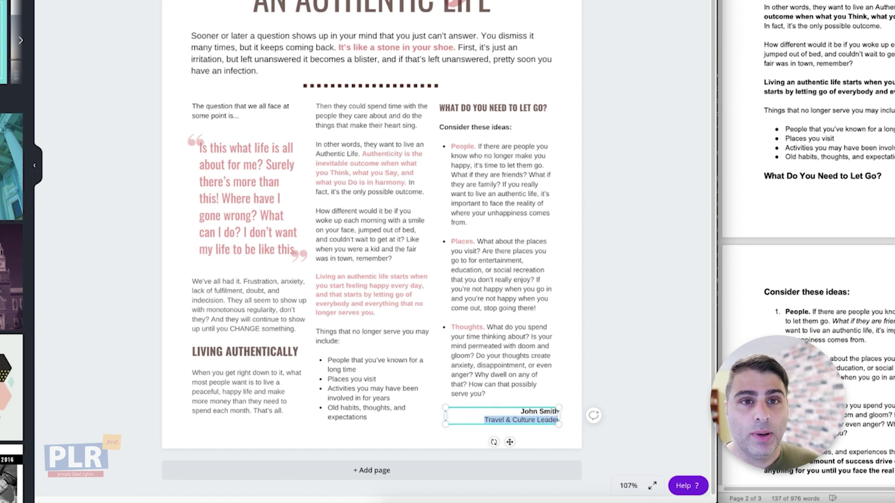
text(website.com)
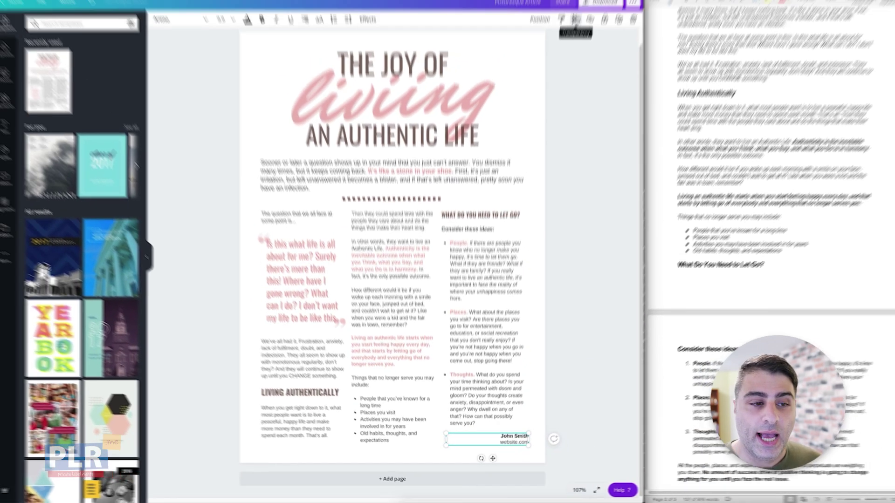
Set the author credit's transparency to 79
click(573, 28)
double_click(562, 47)
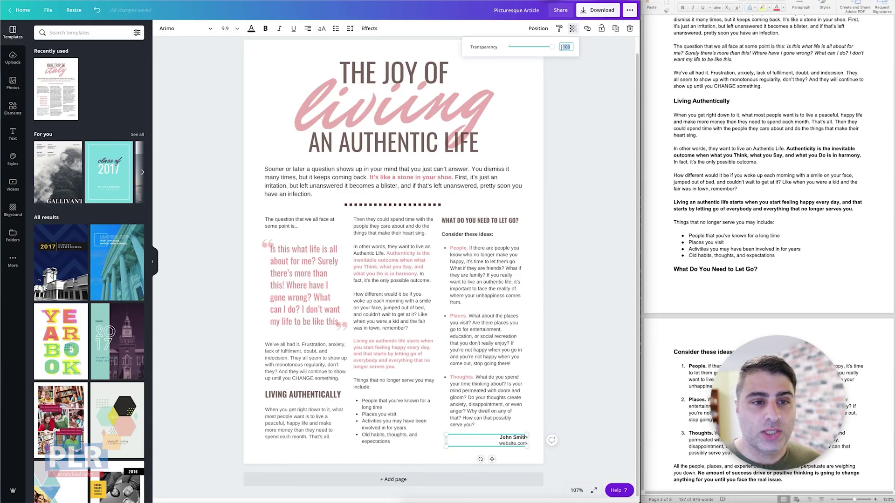
text(79)
key(Return)
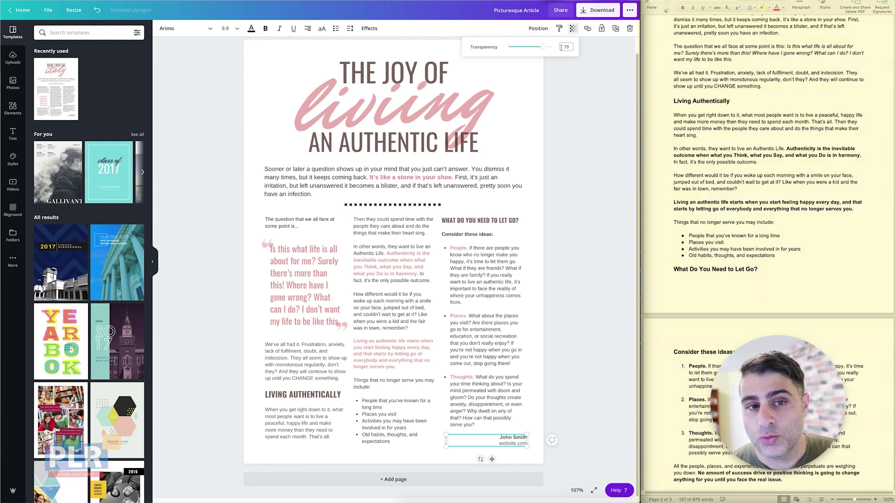
click(554, 138)
Nudge the dotted divider line above the columns slightly upward
click(384, 204)
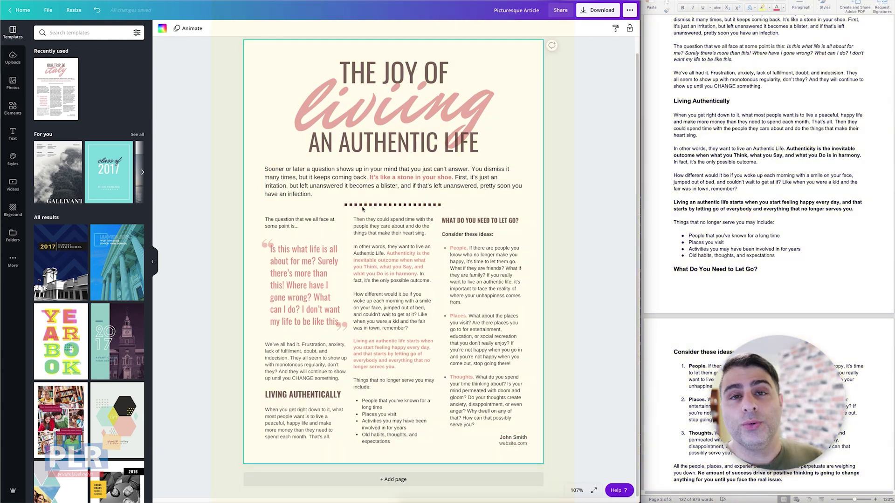
click(363, 208)
key(Up)
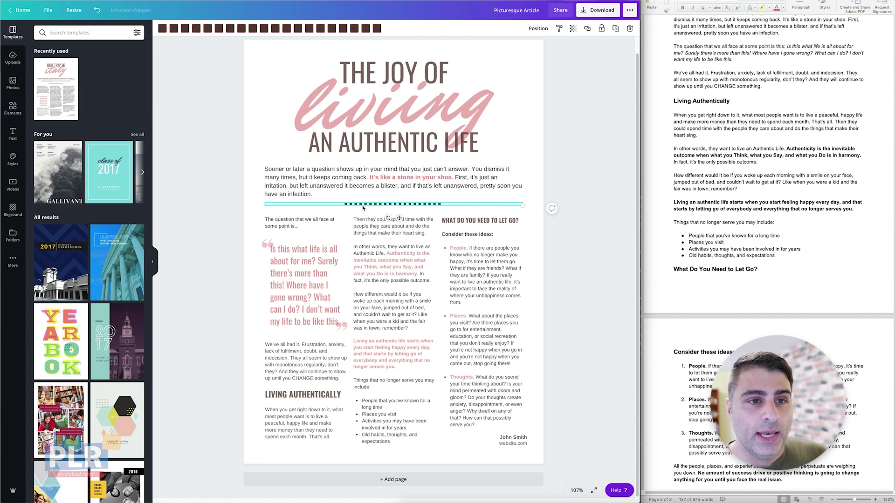
key(Escape)
Add a blank second page to the design for the rest of the article
scroll(752, 315, down, 5)
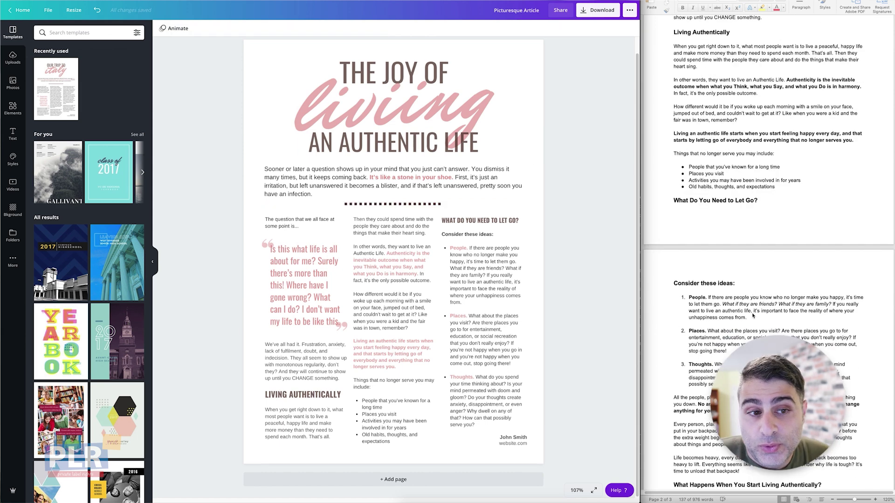
scroll(752, 315, down, 18)
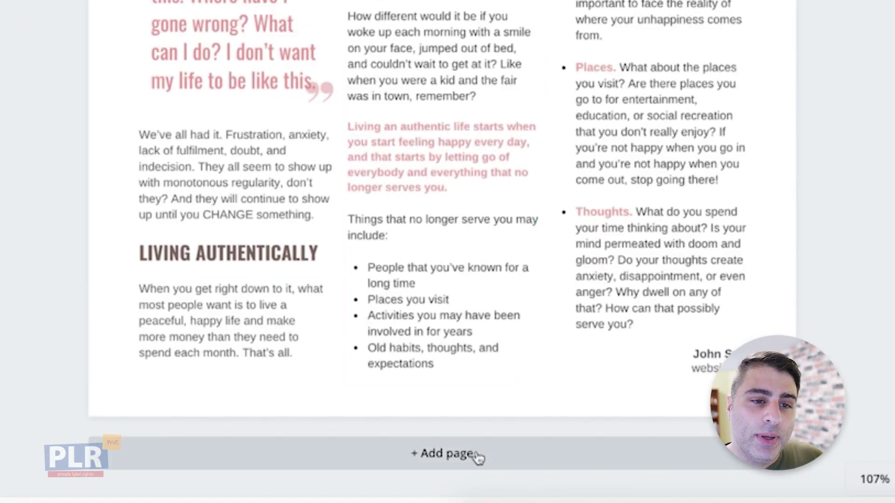
click(478, 454)
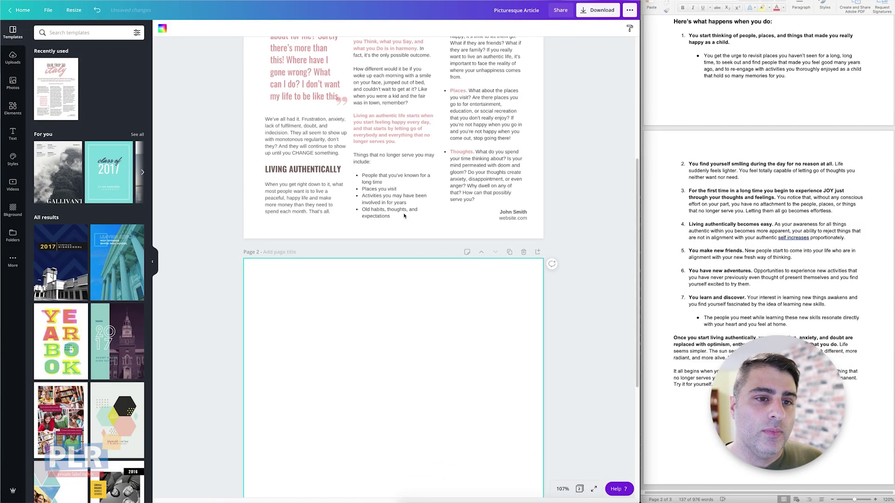
Copy the second and third text columns from page 1 onto page 2 and place them near its upper left margin
scroll(280, 122, down, 2)
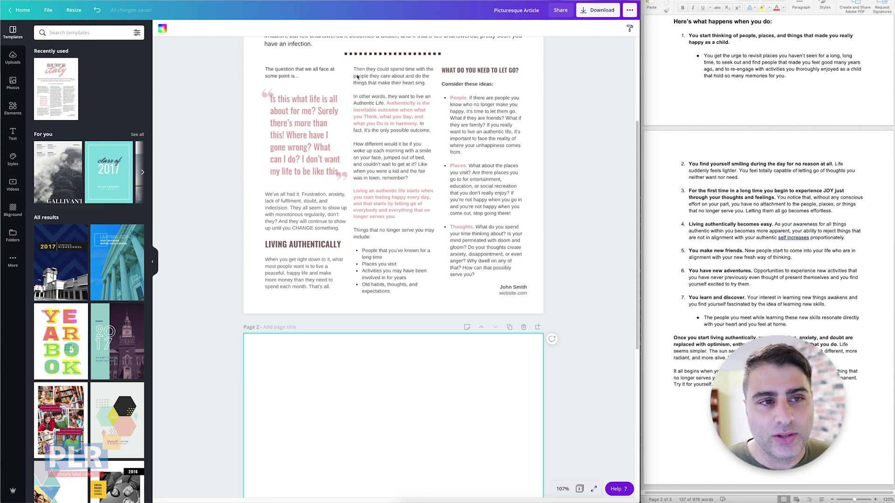
drag(569, 90, 392, 143)
scroll(466, 210, down, 6)
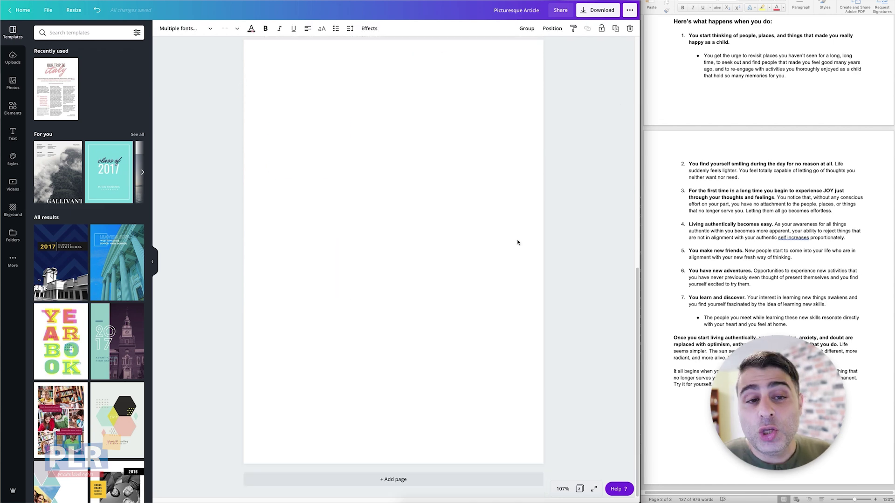
key(ctrl+v)
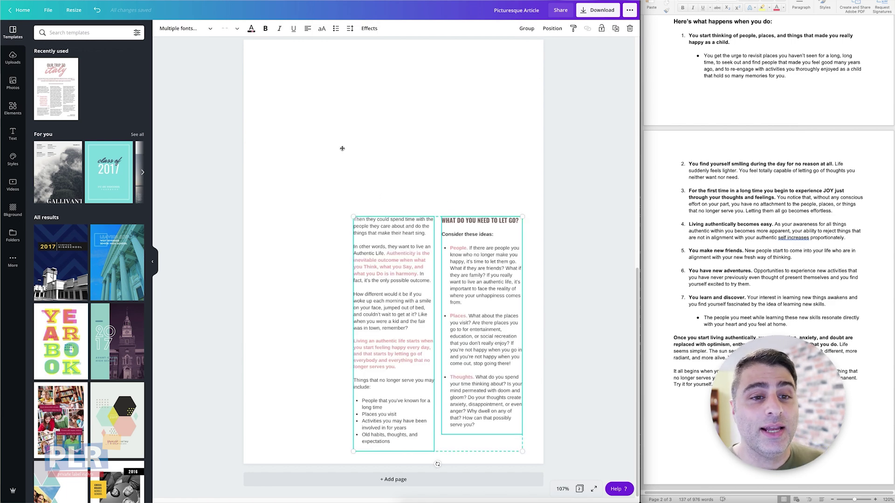
drag(405, 257, 325, 113)
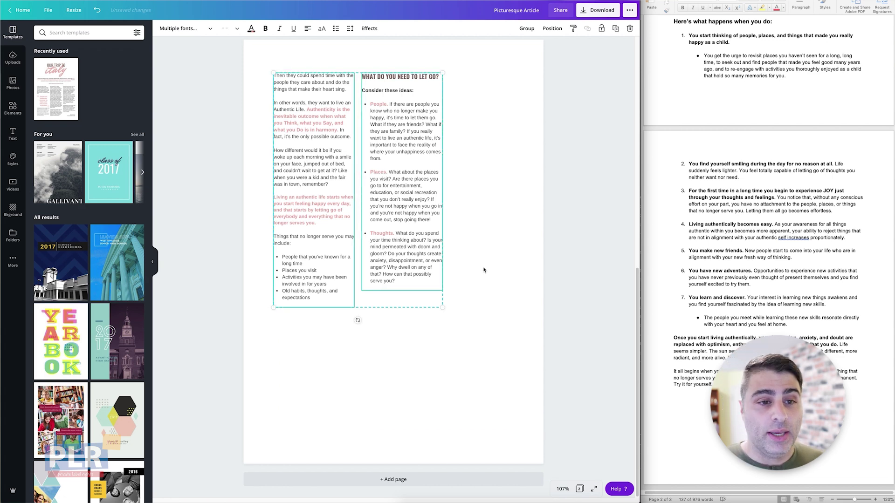
Try enlarging the two copied columns to fill the page width, and undo the enlargement
drag(476, 332, 514, 405)
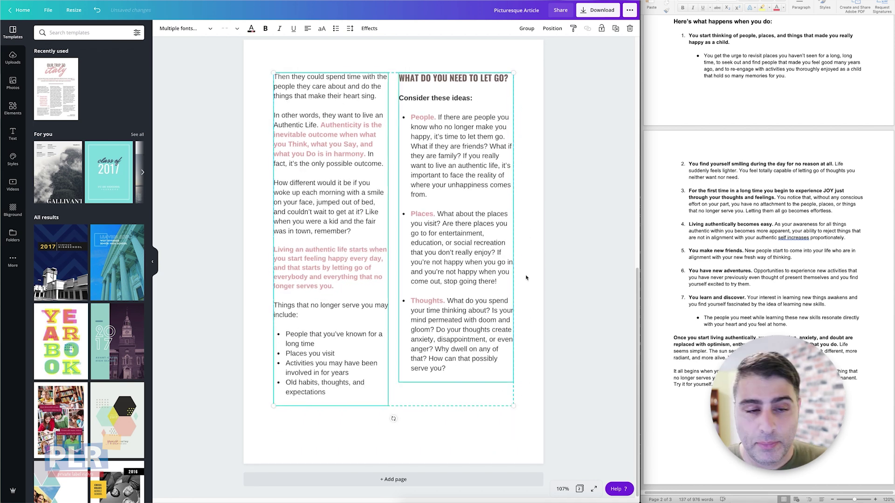
key(ctrl+z)
click(361, 243)
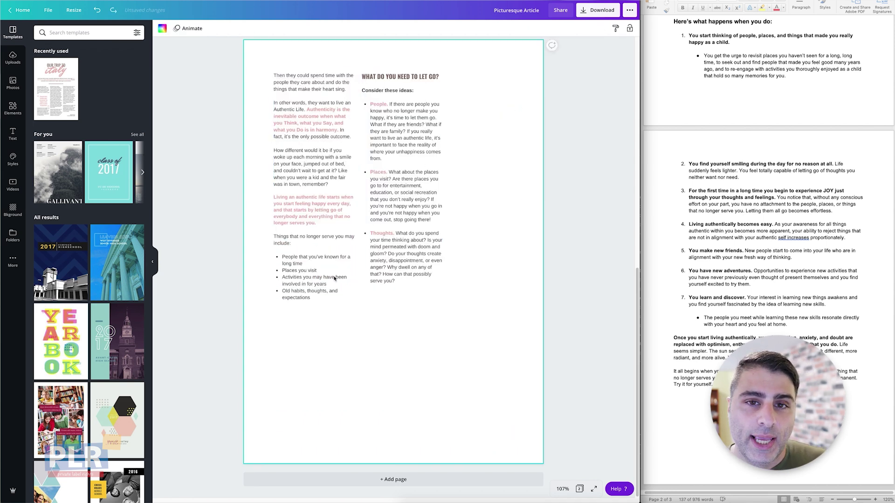
In the Word document, copy the three paragraphs from "All the people, places, and experiences" to "unload that backpack!"
scroll(354, 237, up, 4)
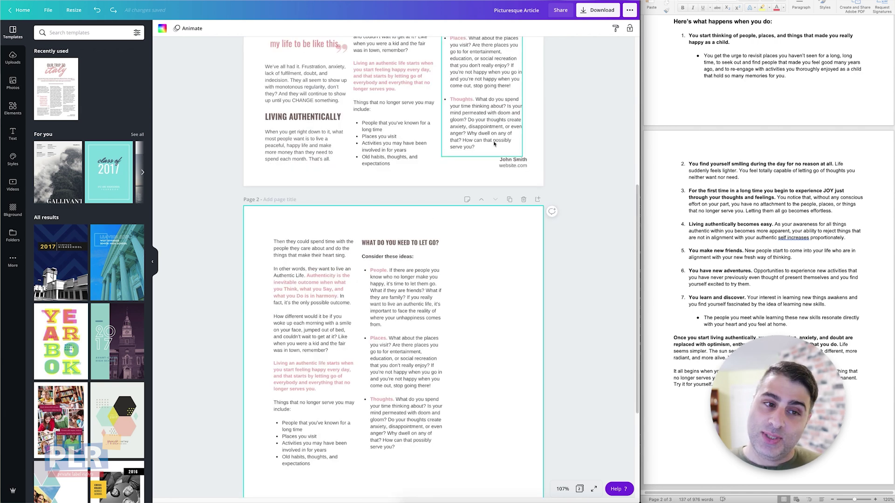
scroll(753, 260, up, 3)
scroll(753, 260, up, 5)
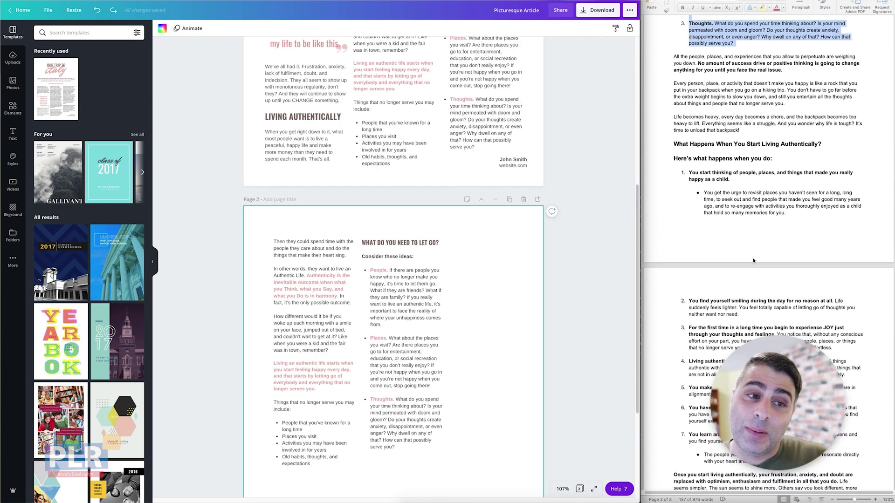
click(674, 123)
drag(674, 123, 705, 139)
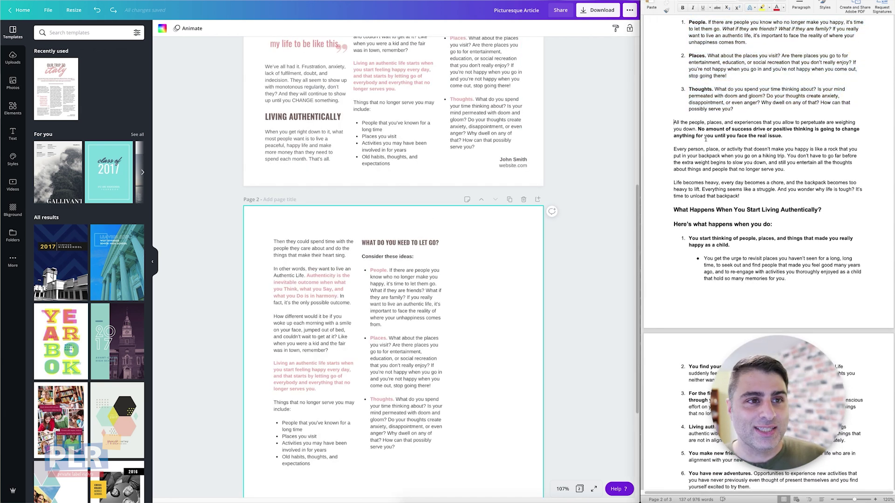
shift+click(737, 196)
key(ctrl+c)
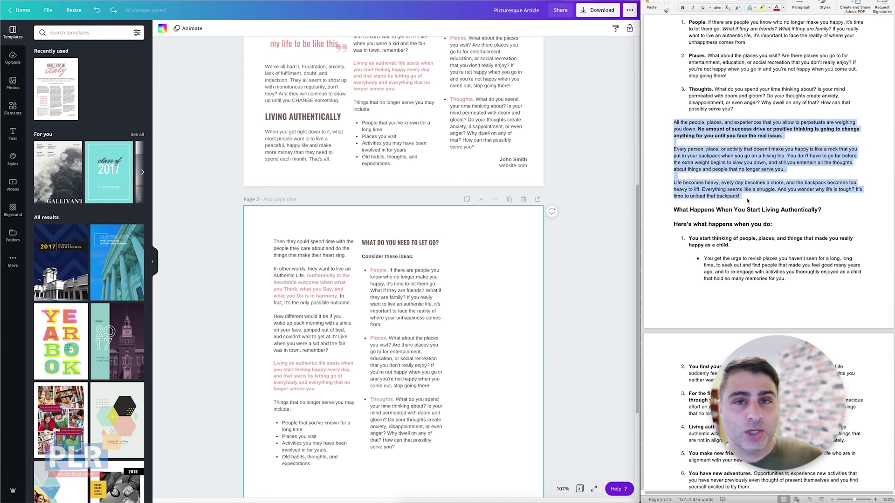
In Canva, replace all text in page 2's first column with the three copied paragraphs
click(306, 264)
click(307, 264)
double_click(295, 246)
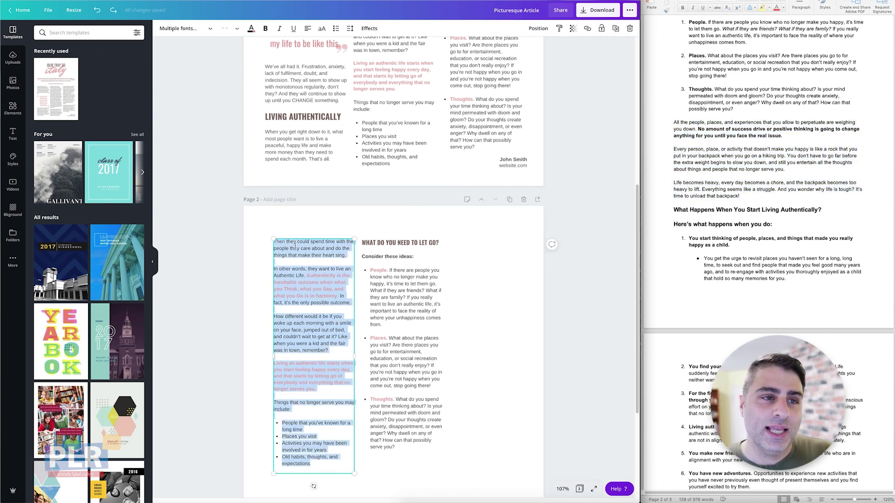
key(ctrl+v)
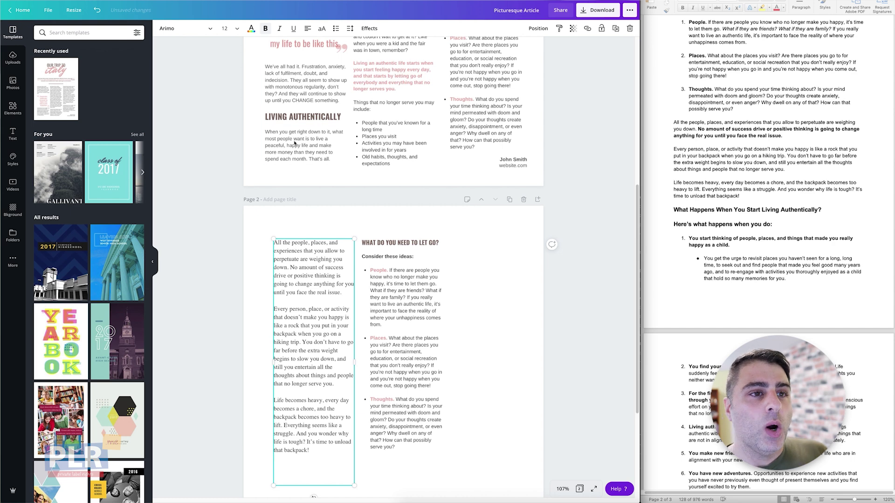
Set all text in page 2's first column to the Arimo font at size 9.9
key(ctrl+a)
click(198, 29)
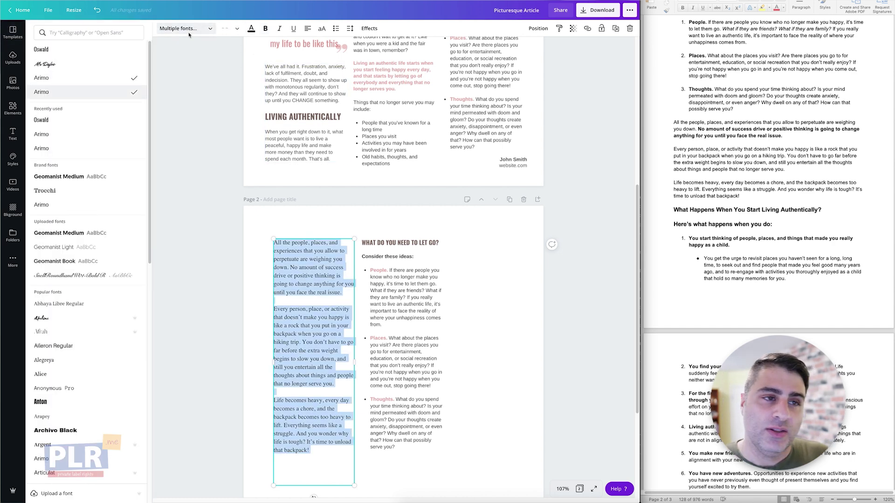
click(70, 92)
click(230, 28)
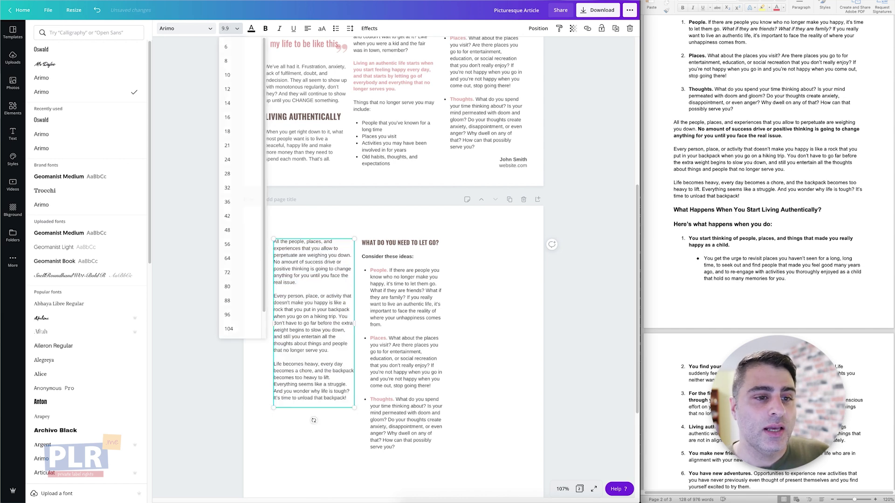
key(Return)
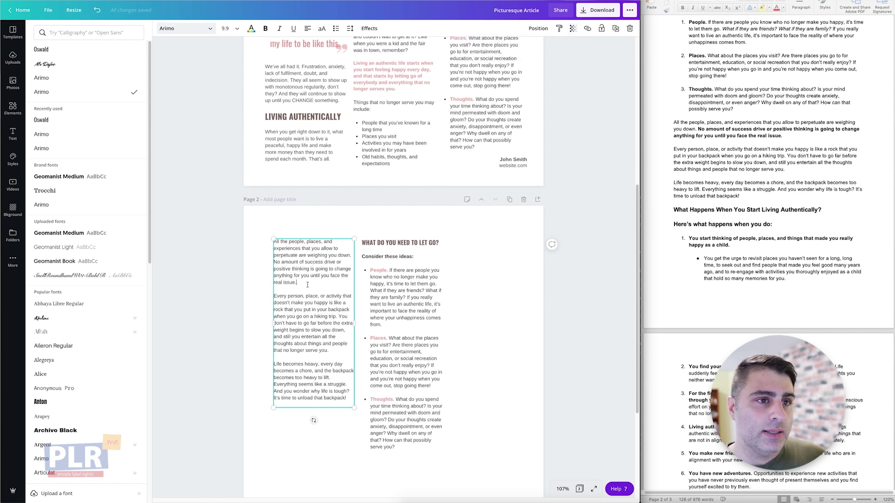
Style the sentence beginning "No amount of success drive or positive thinking" in bold pink
drag(308, 283, 274, 262)
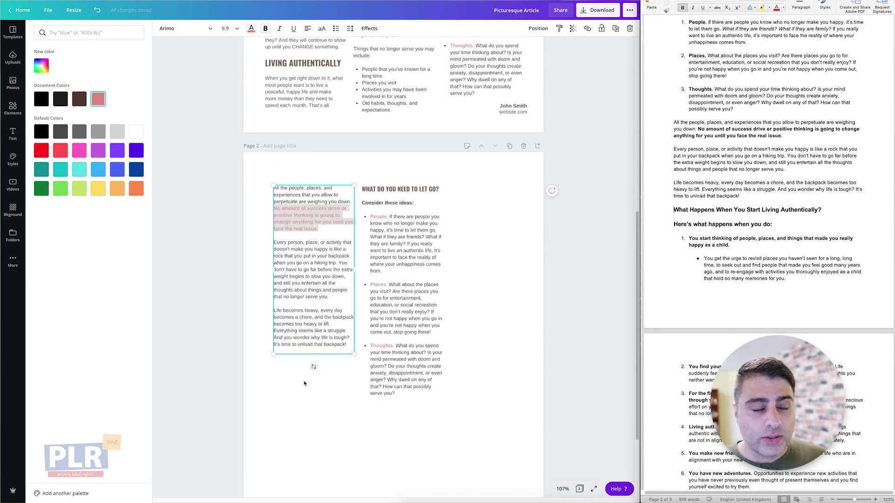
Look over the two-page article design and view its download options for file type and pages, without exporting
scroll(304, 381, down, 1)
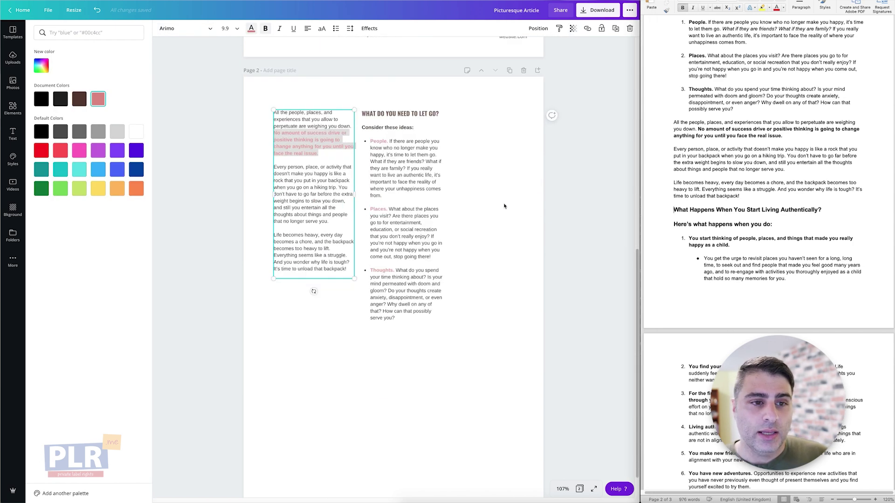
scroll(489, 267, up, 9)
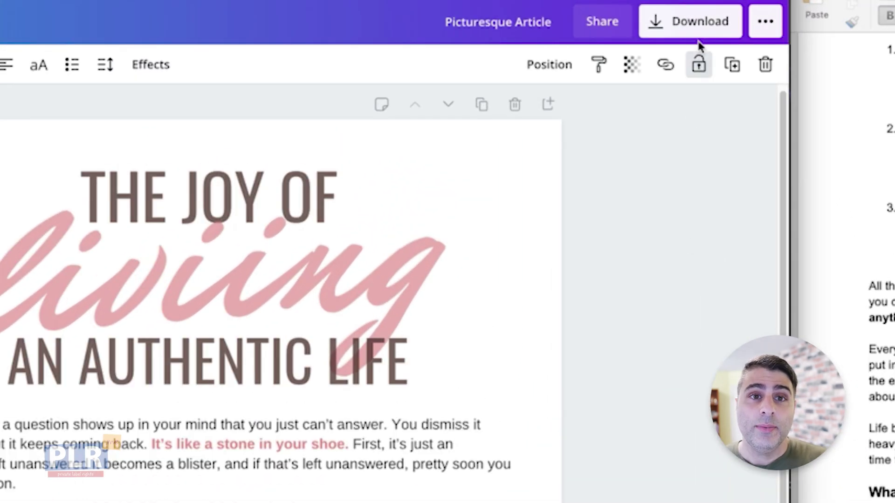
click(701, 37)
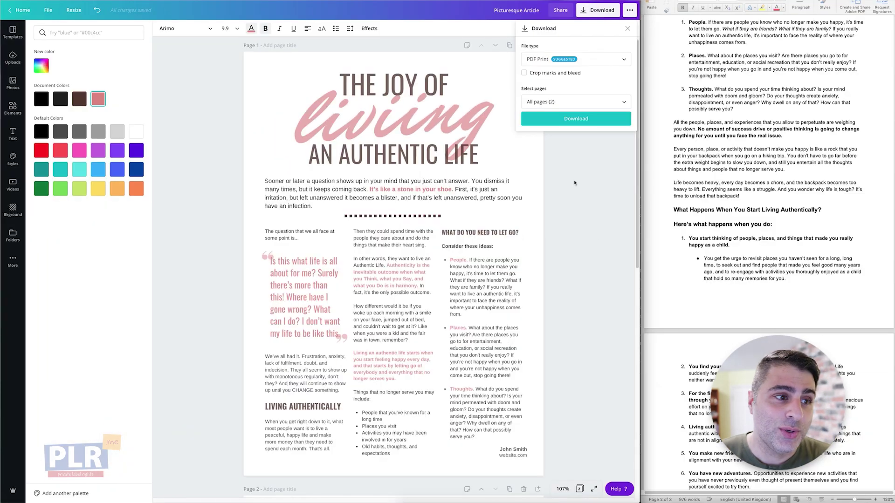
click(575, 183)
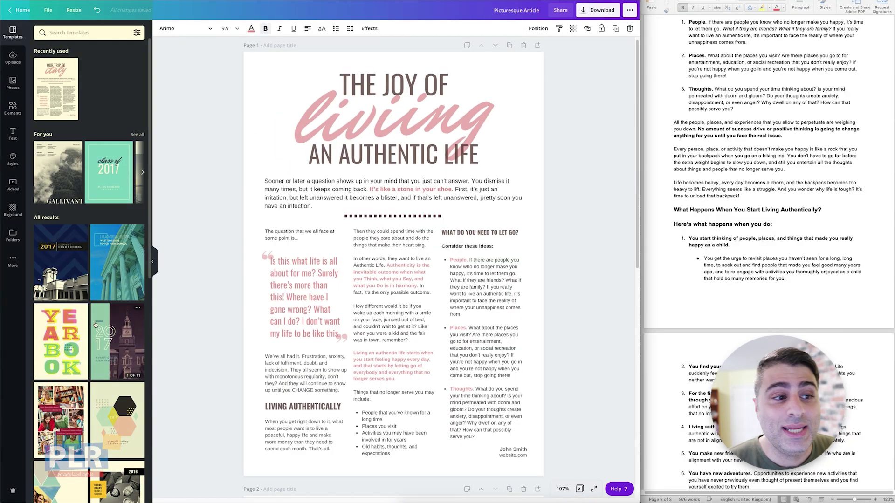
Browse the other designs in the template library and return to the beginning of the Word article for comparison
scroll(95, 325, down, 15)
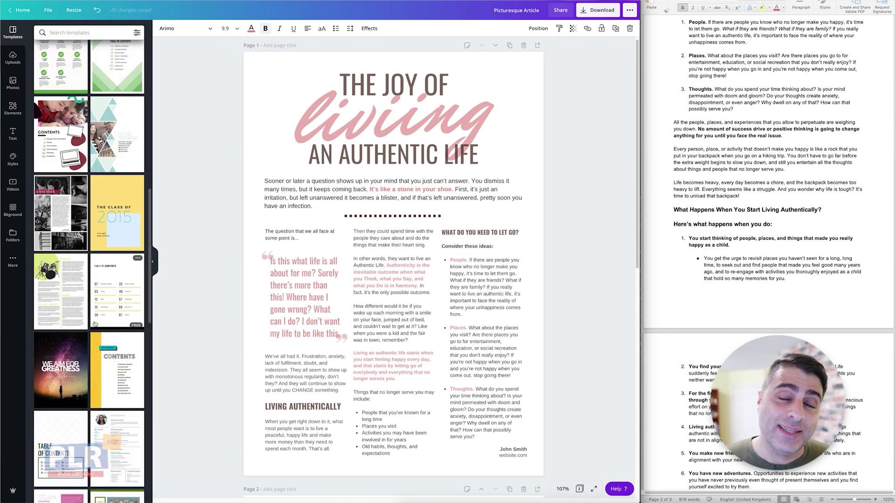
scroll(95, 324, down, 10)
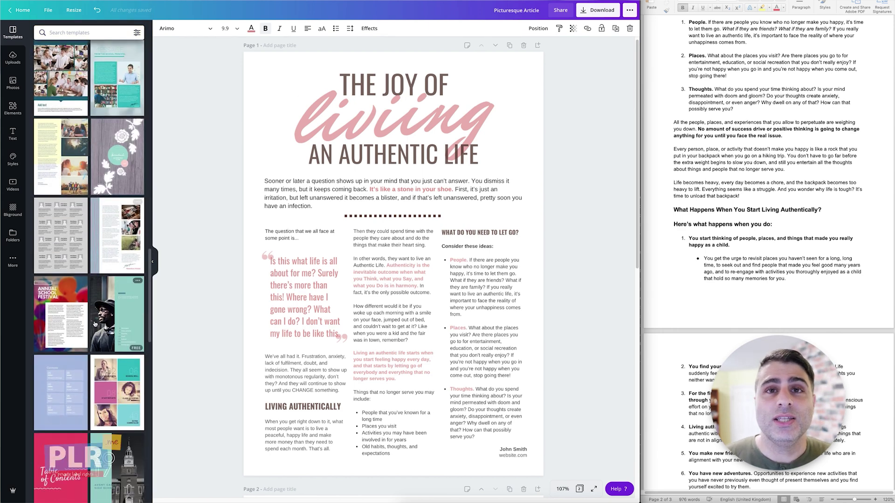
scroll(95, 323, down, 3)
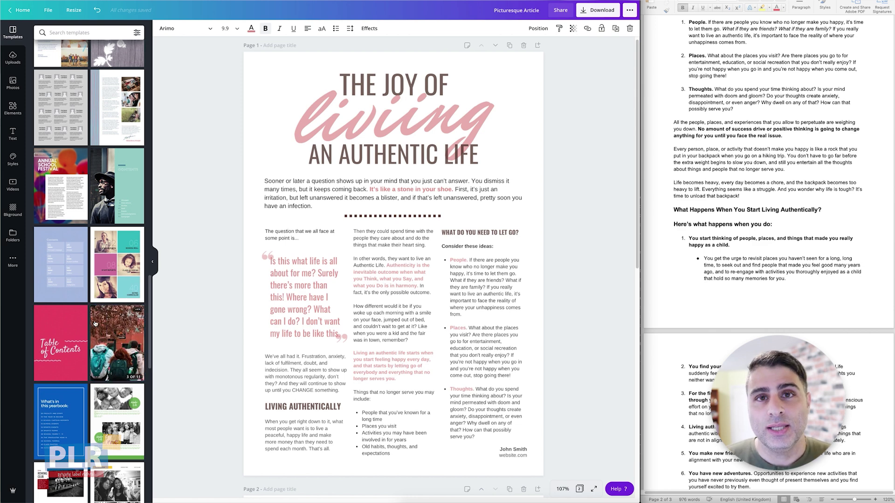
scroll(779, 151, up, 3)
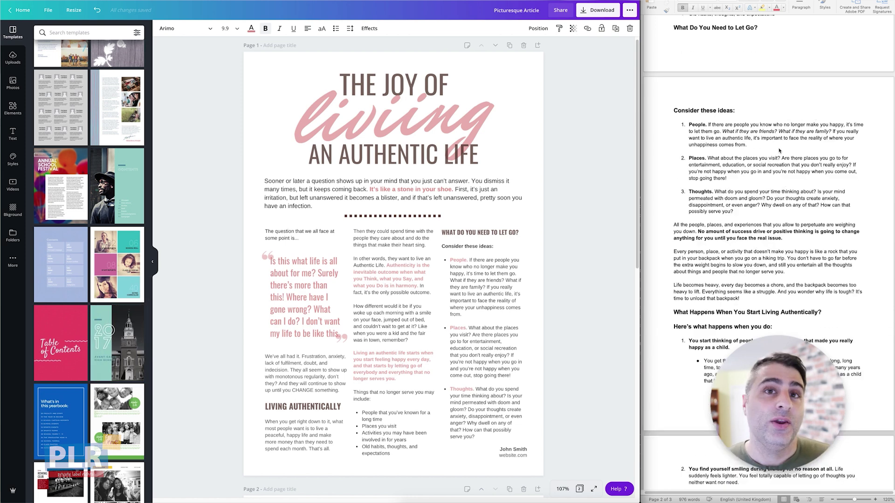
scroll(779, 151, up, 9)
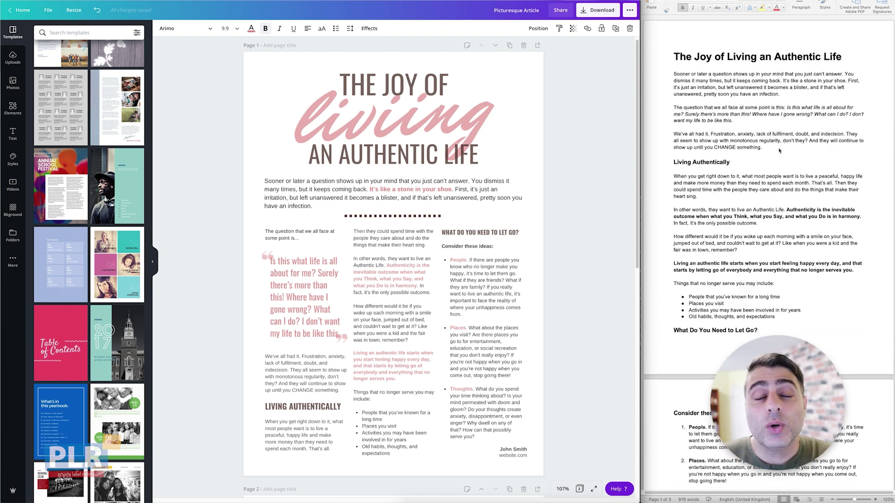